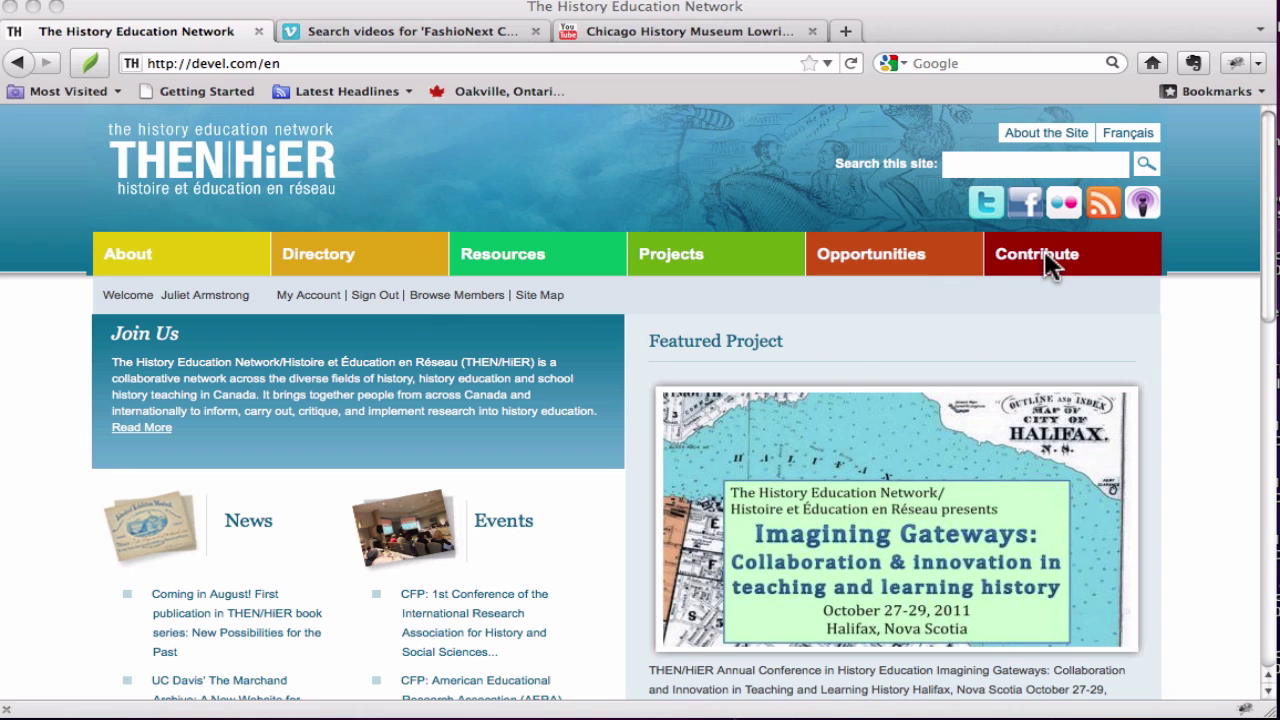
- Open the form for creating a new video entry from the site's Contribute section
click(1044, 254)
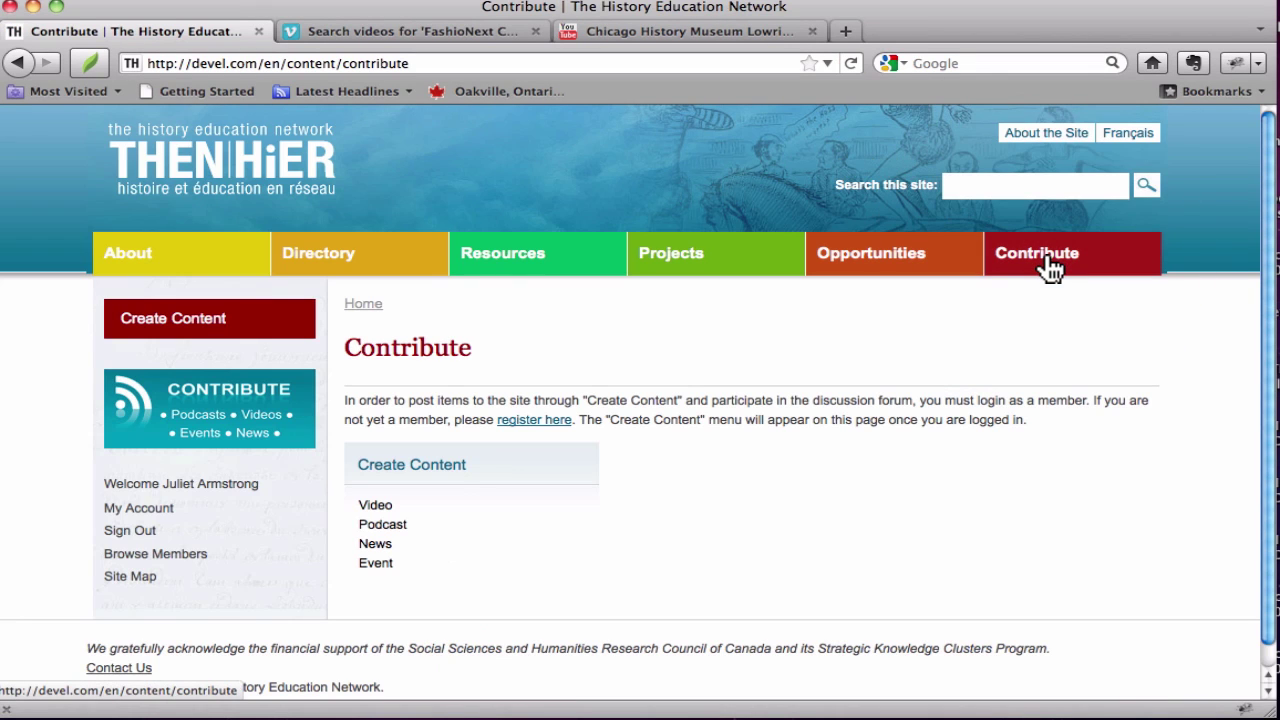
click(395, 468)
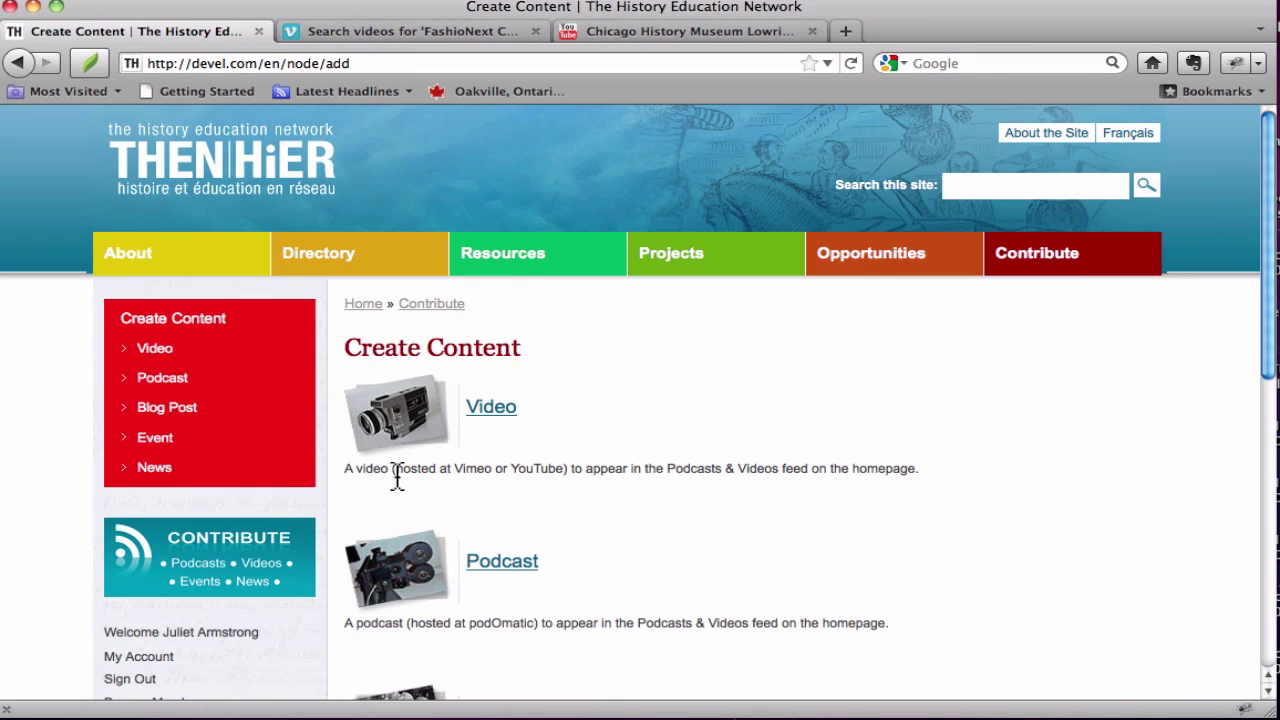
click(494, 414)
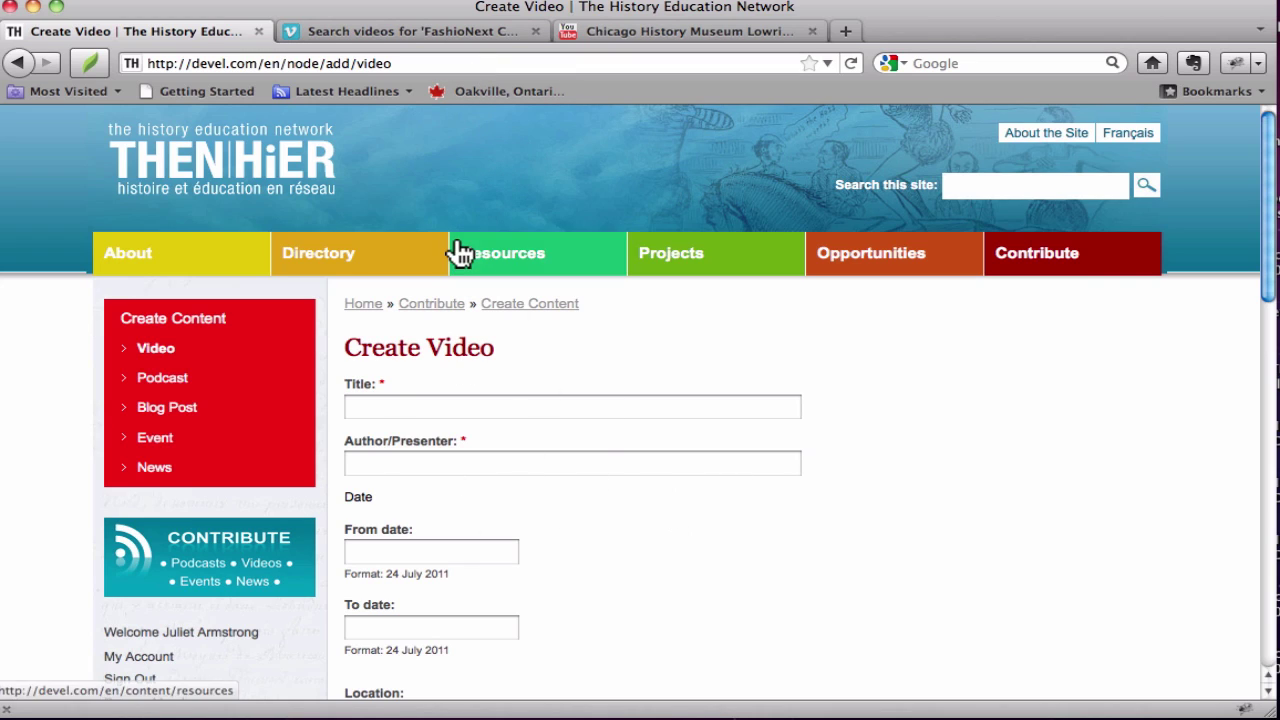
- Review the Vimeo search results for FashioNext Chicago and set the new video entry's title to "FashioNext Chicago"
click(418, 29)
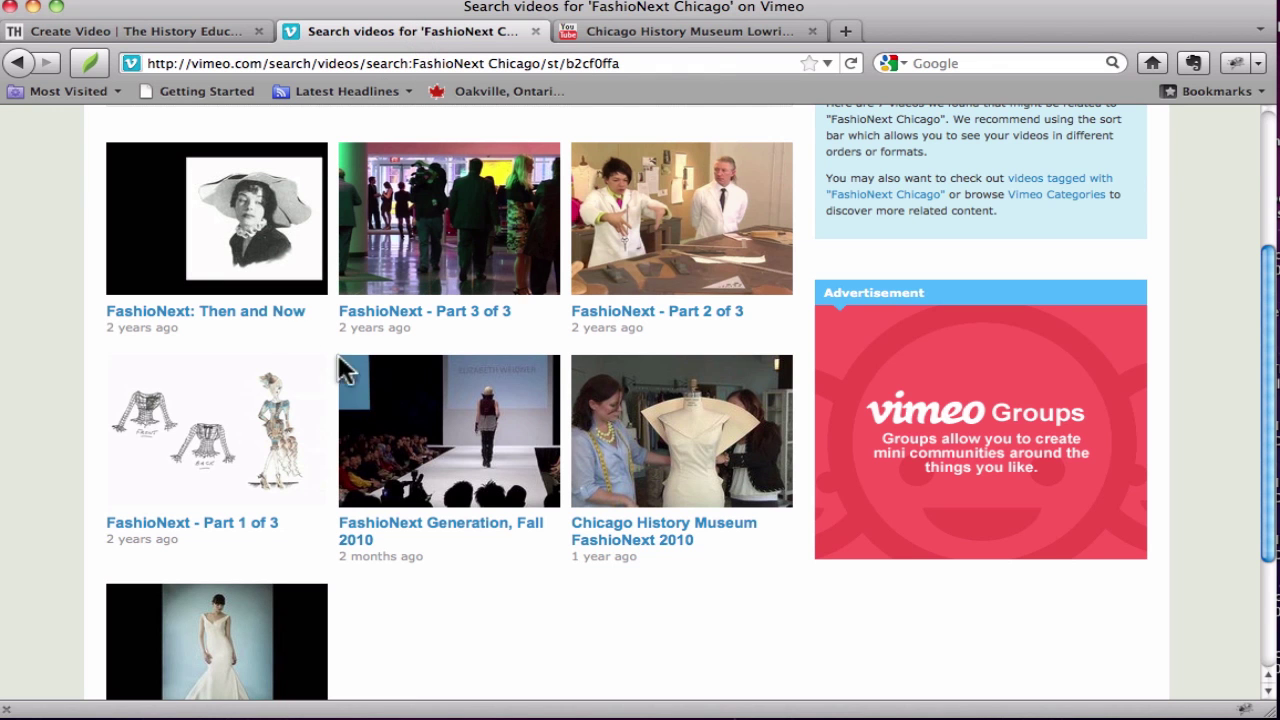
scroll(630, 262, up, 1)
scroll(630, 262, up, 3)
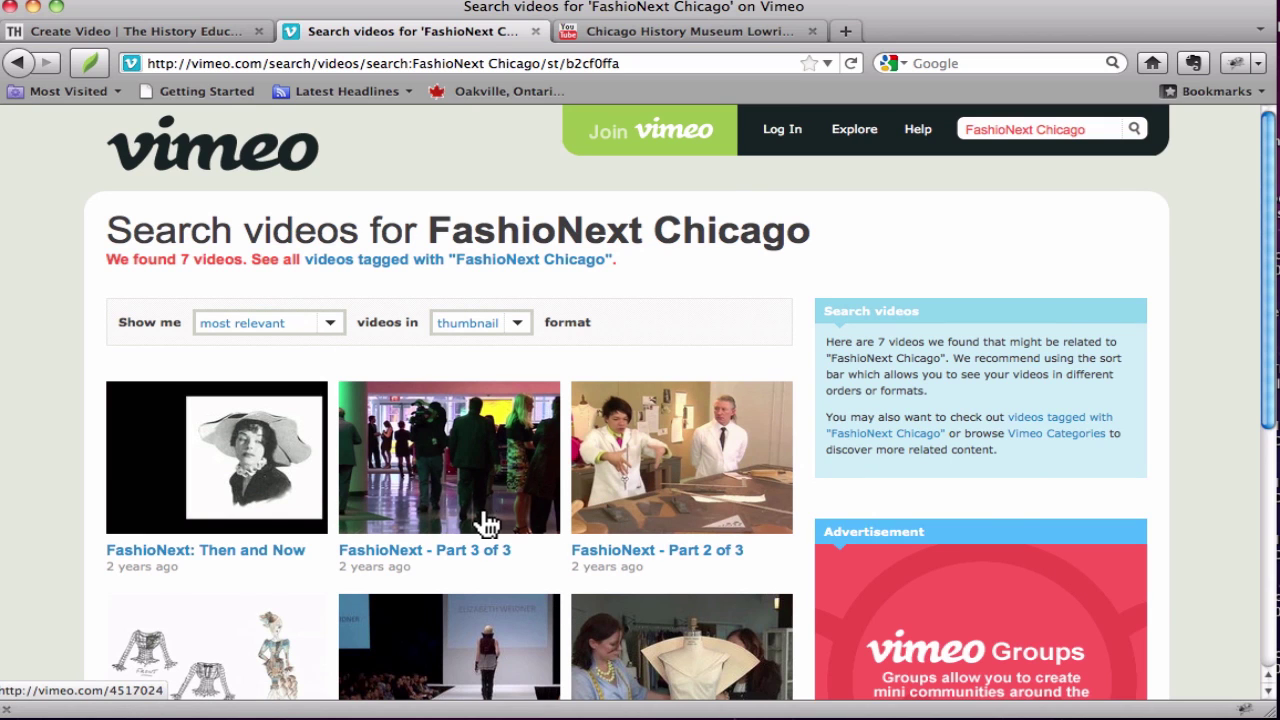
scroll(476, 518, down, 3)
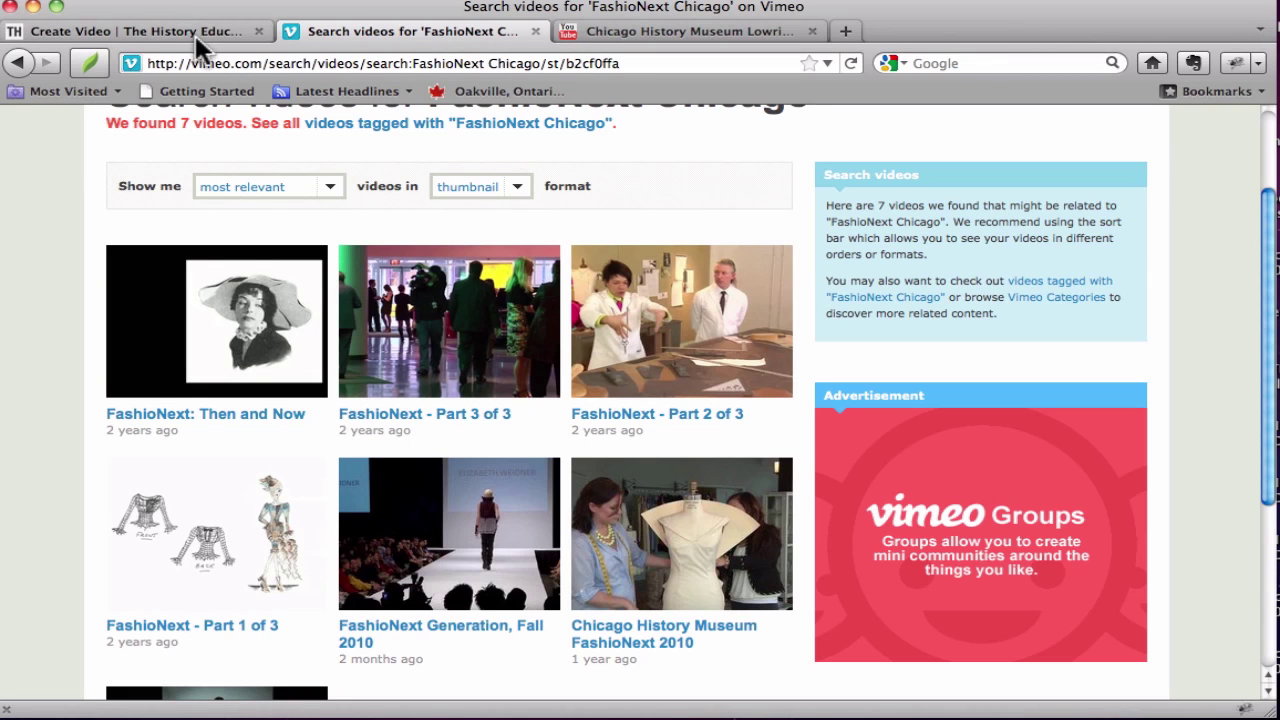
click(199, 32)
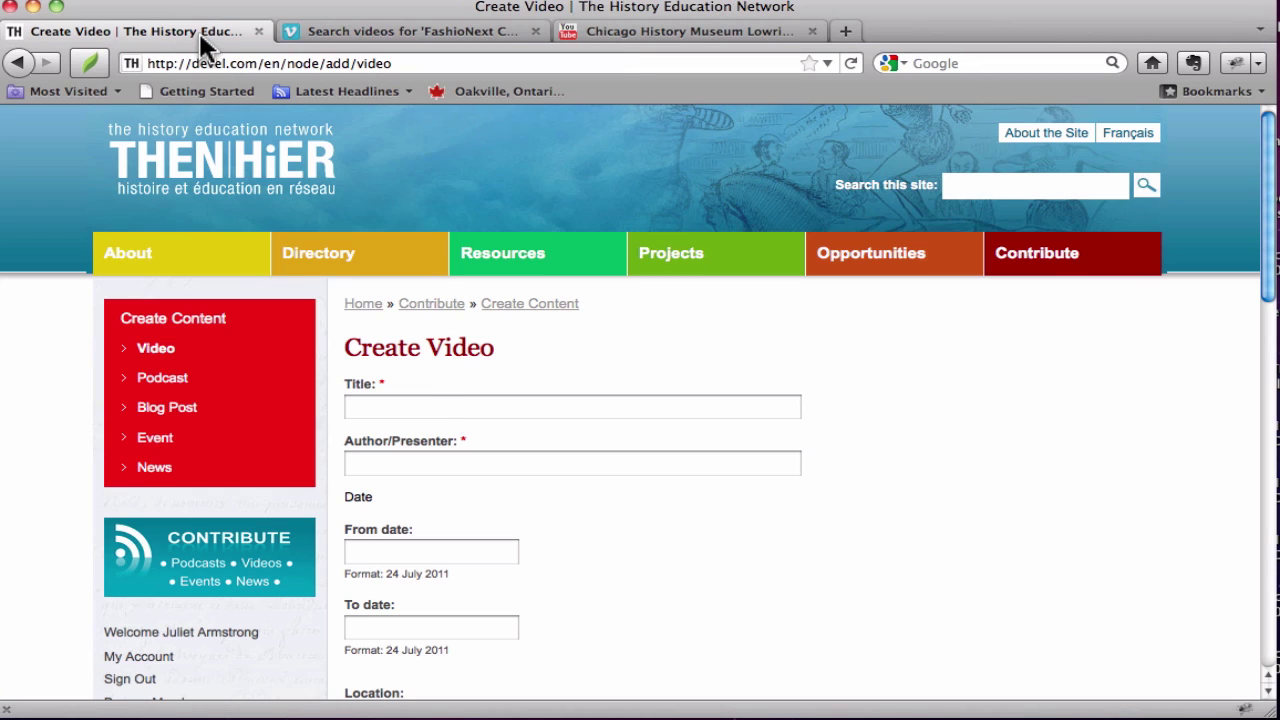
click(441, 406)
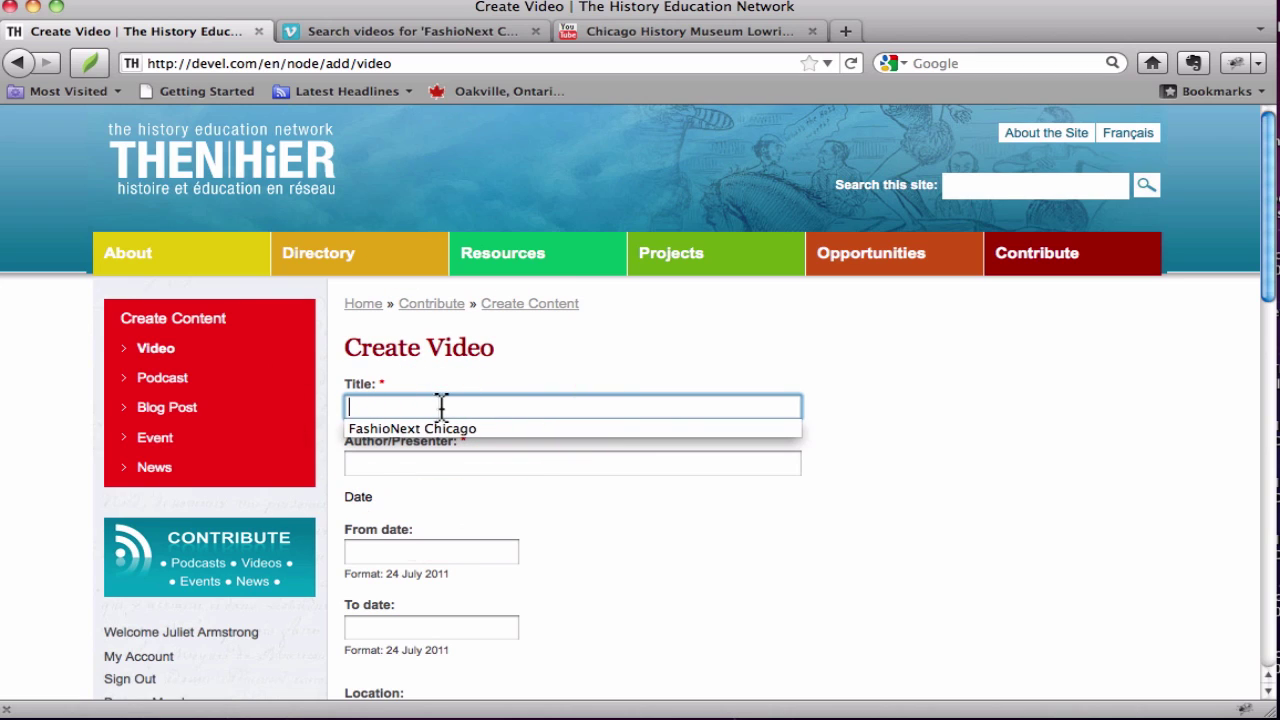
text(F)
key(Down)
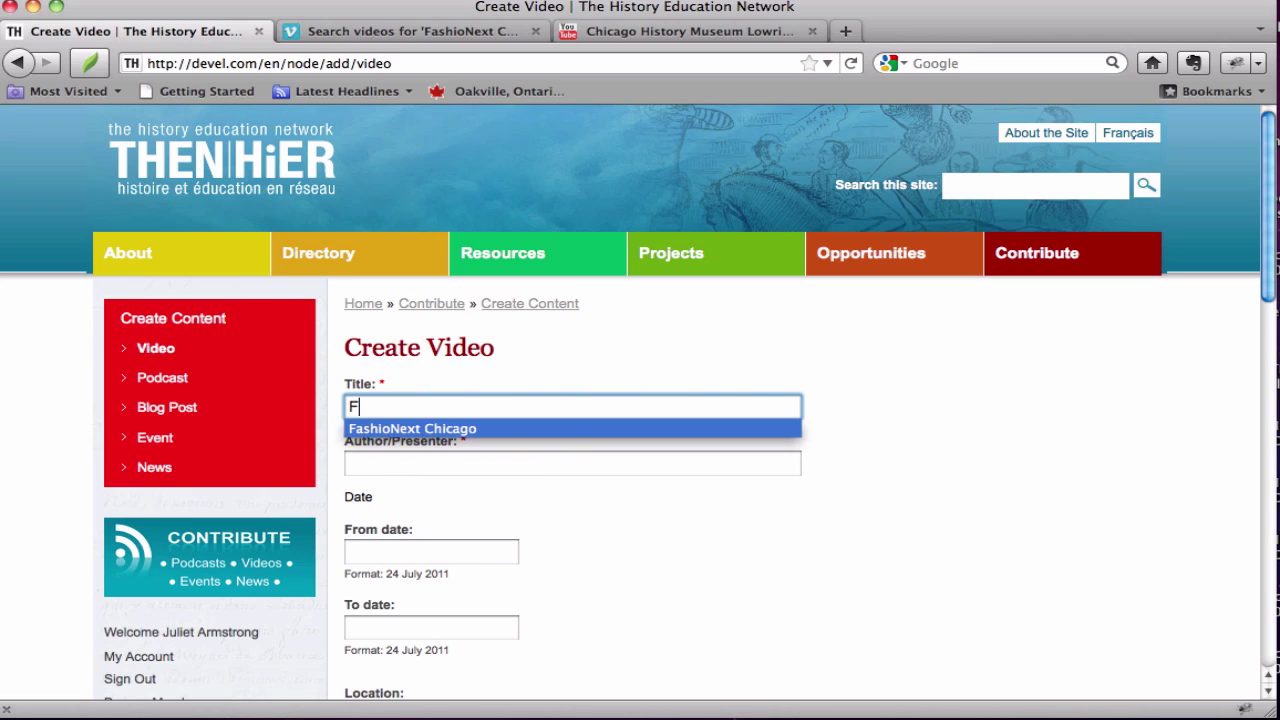
key(Return)
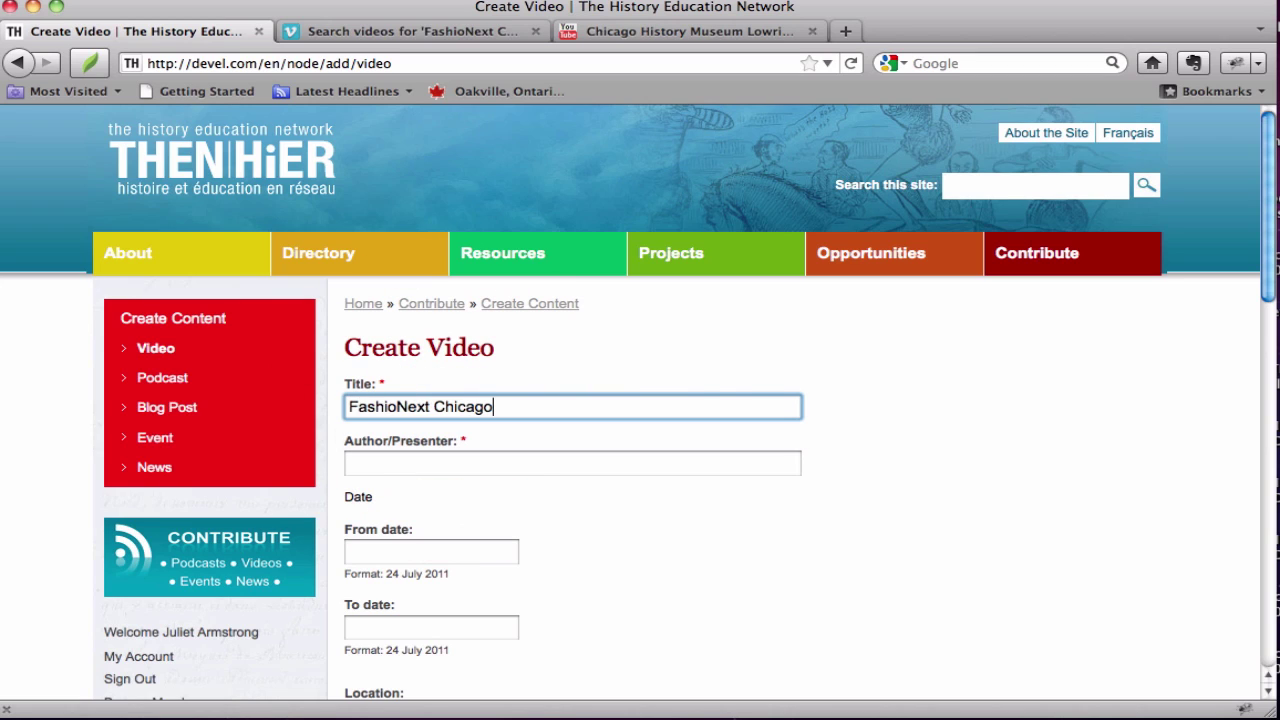
- Open Vimeo's "FashioNext - Part 1 of 3" in a new tab and enter "Chicago History Museum" as the entry's Author/Presenter
click(467, 460)
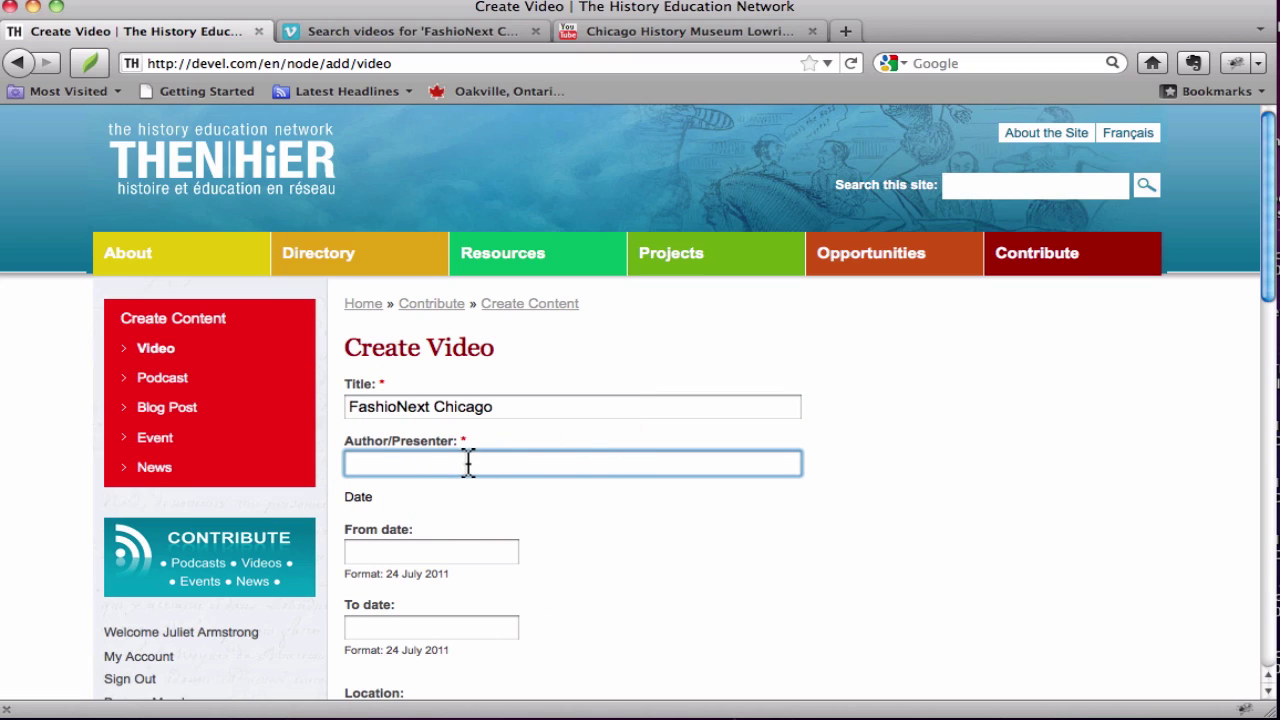
click(457, 33)
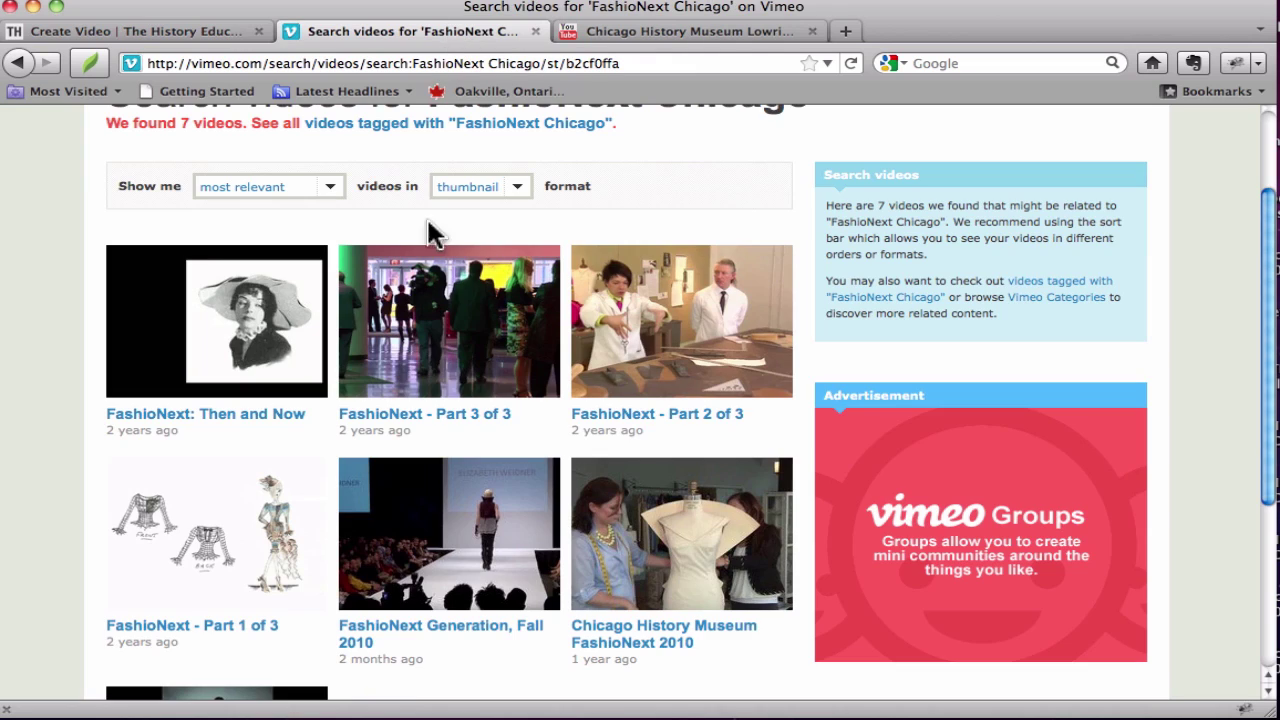
right_click(222, 528)
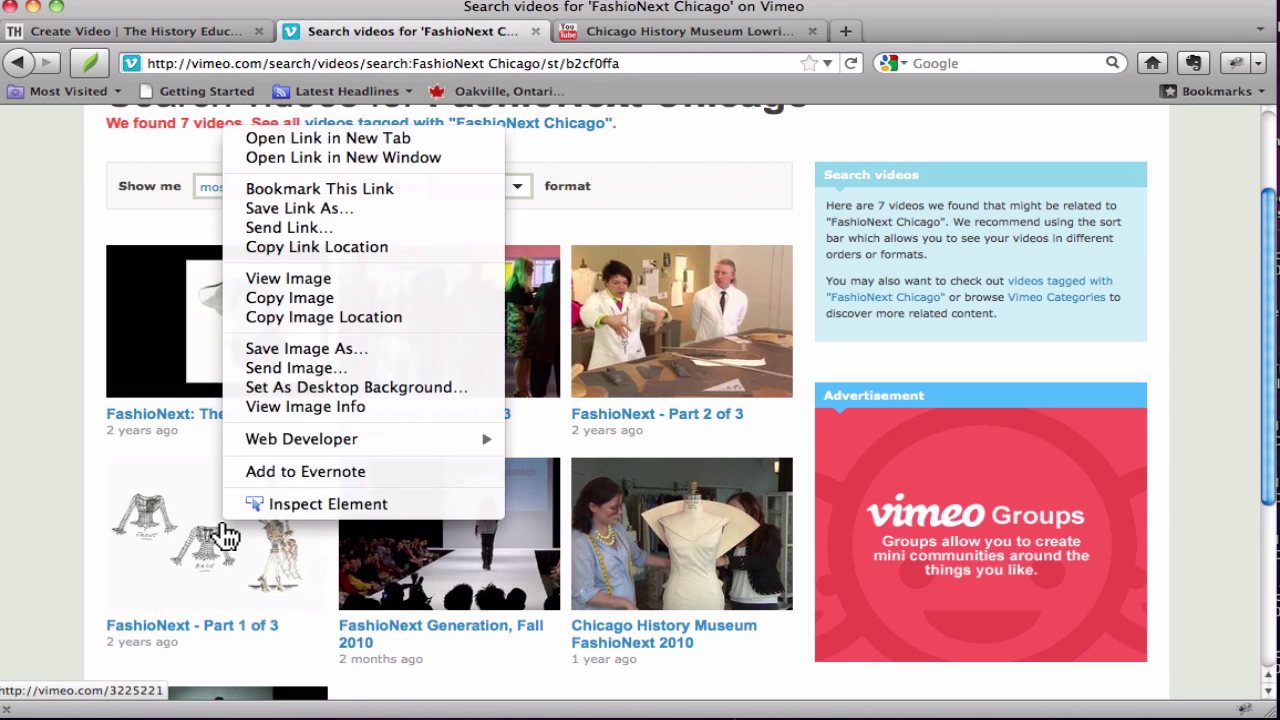
click(344, 138)
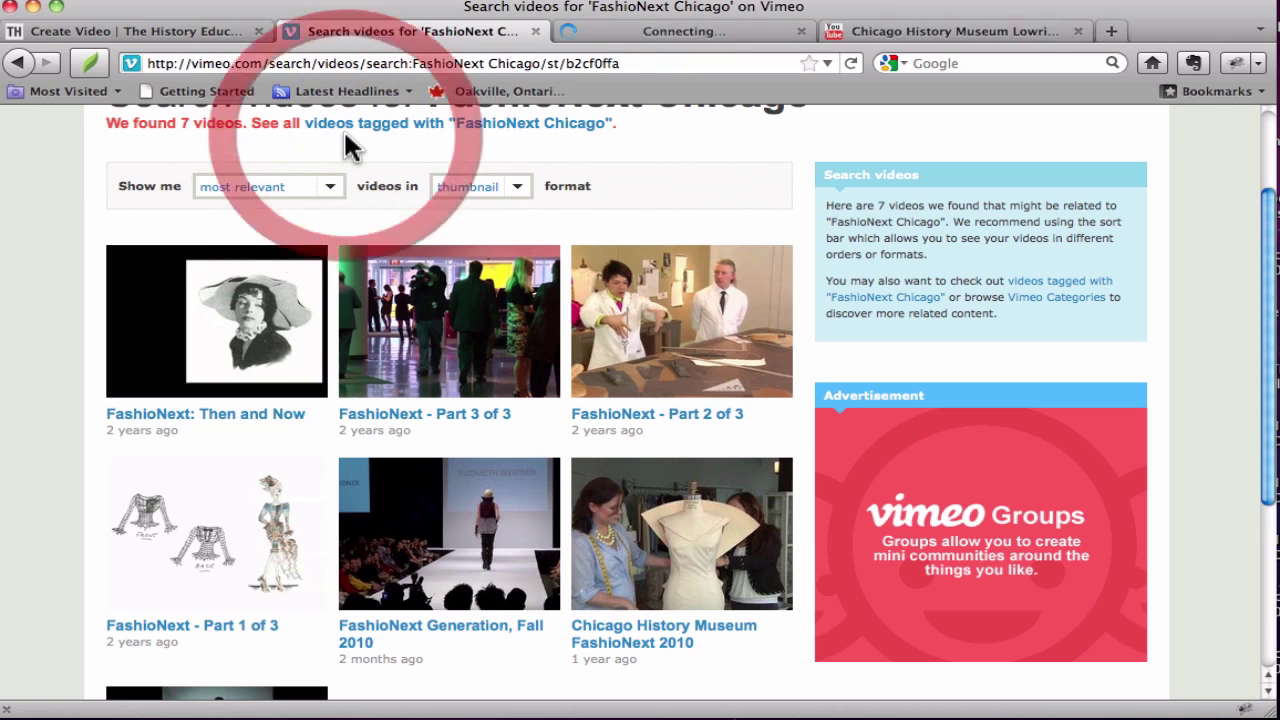
click(640, 36)
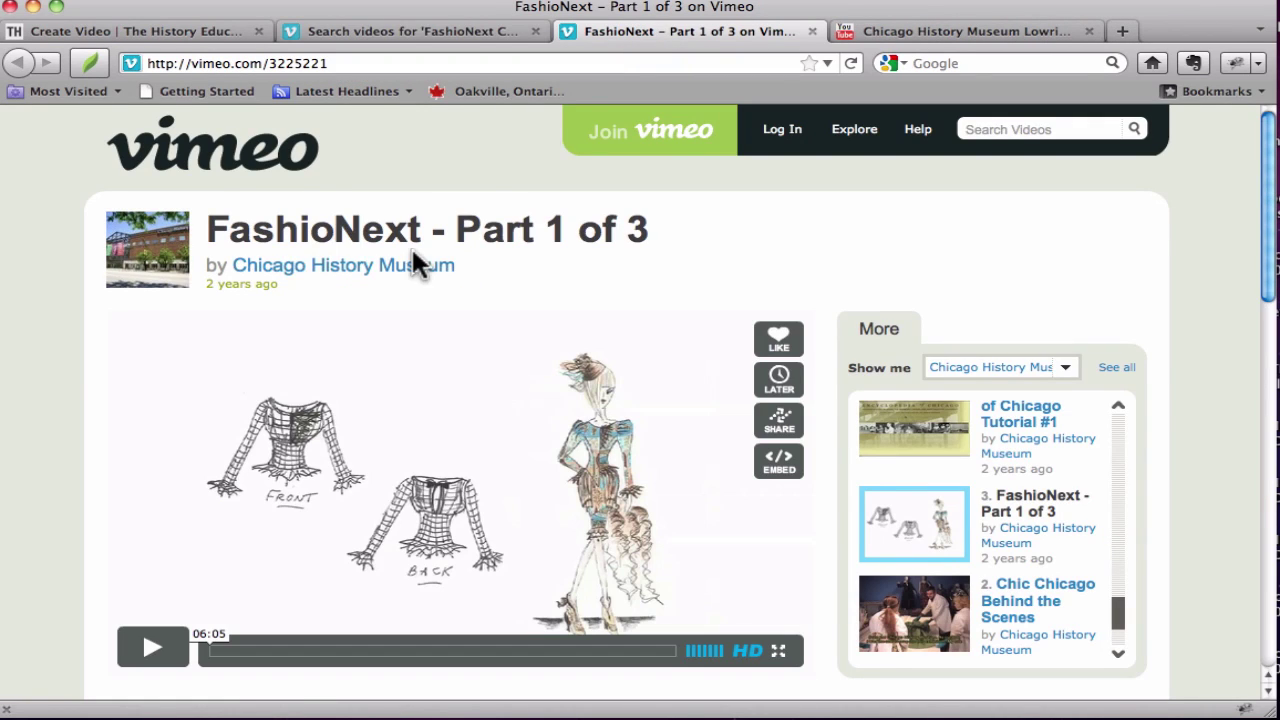
scroll(411, 245, down, 3)
scroll(411, 245, down, 1)
scroll(411, 245, up, 3)
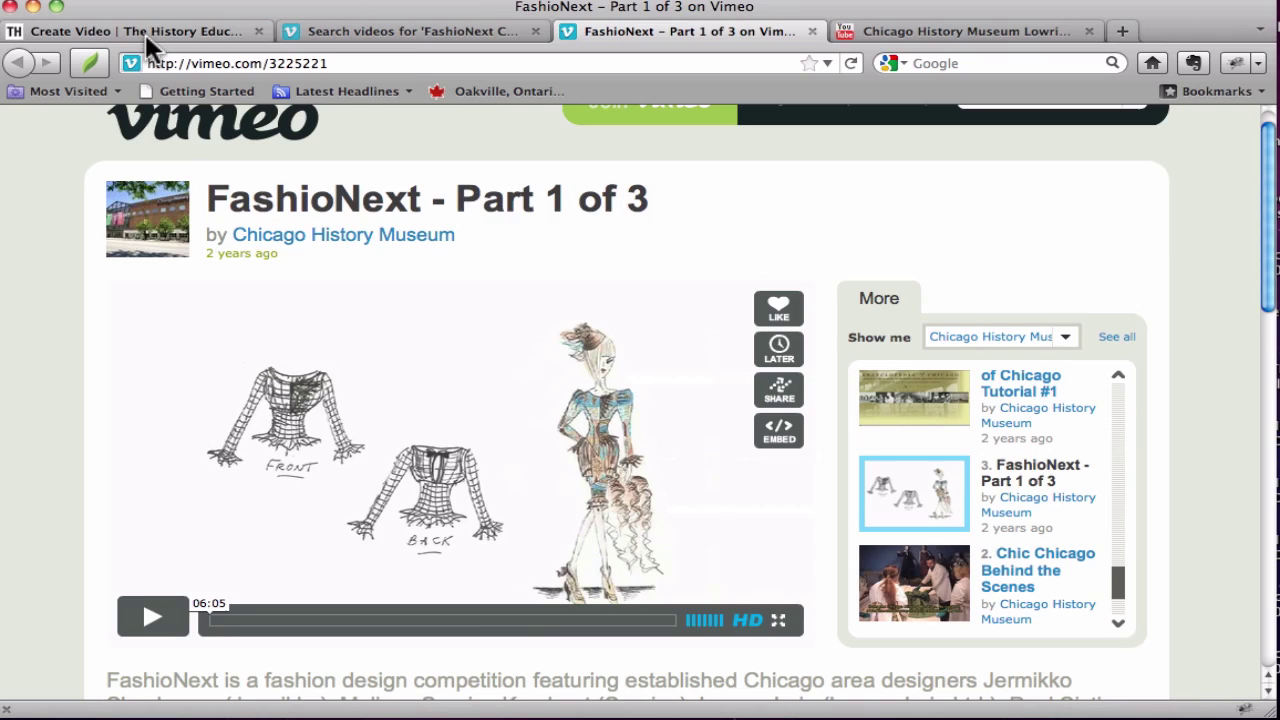
click(145, 34)
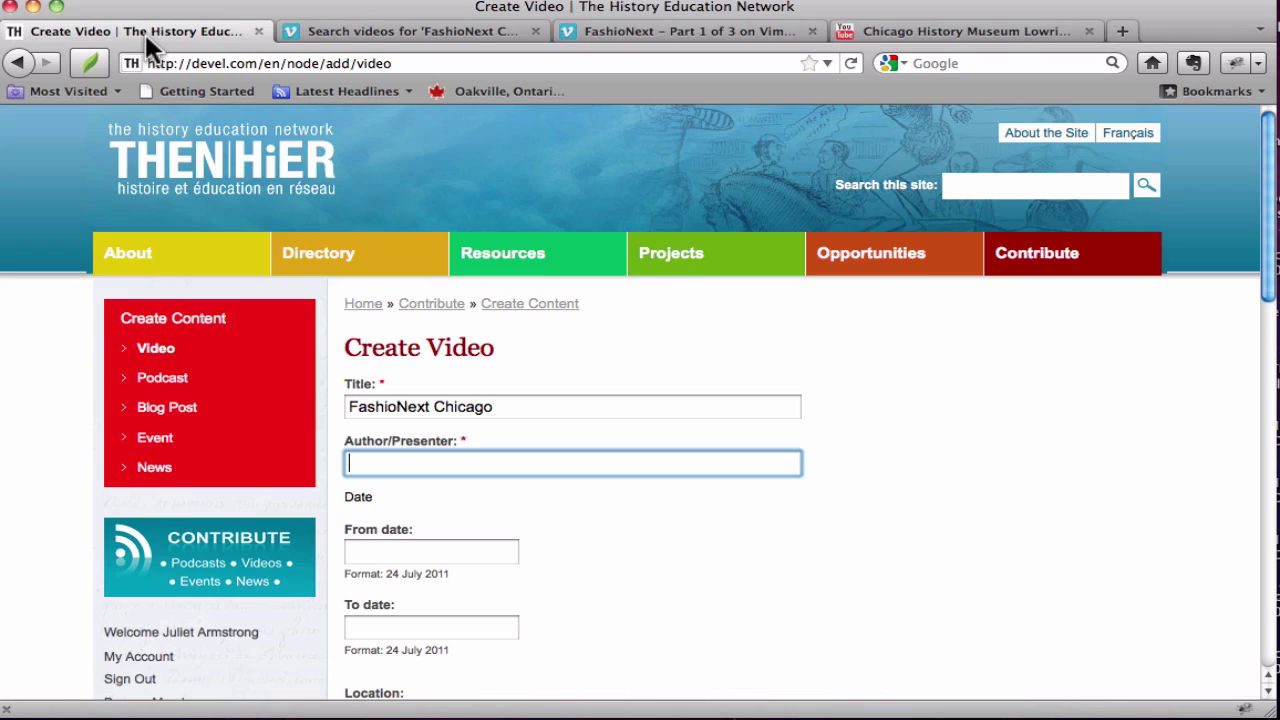
text(Chicago History Museum)
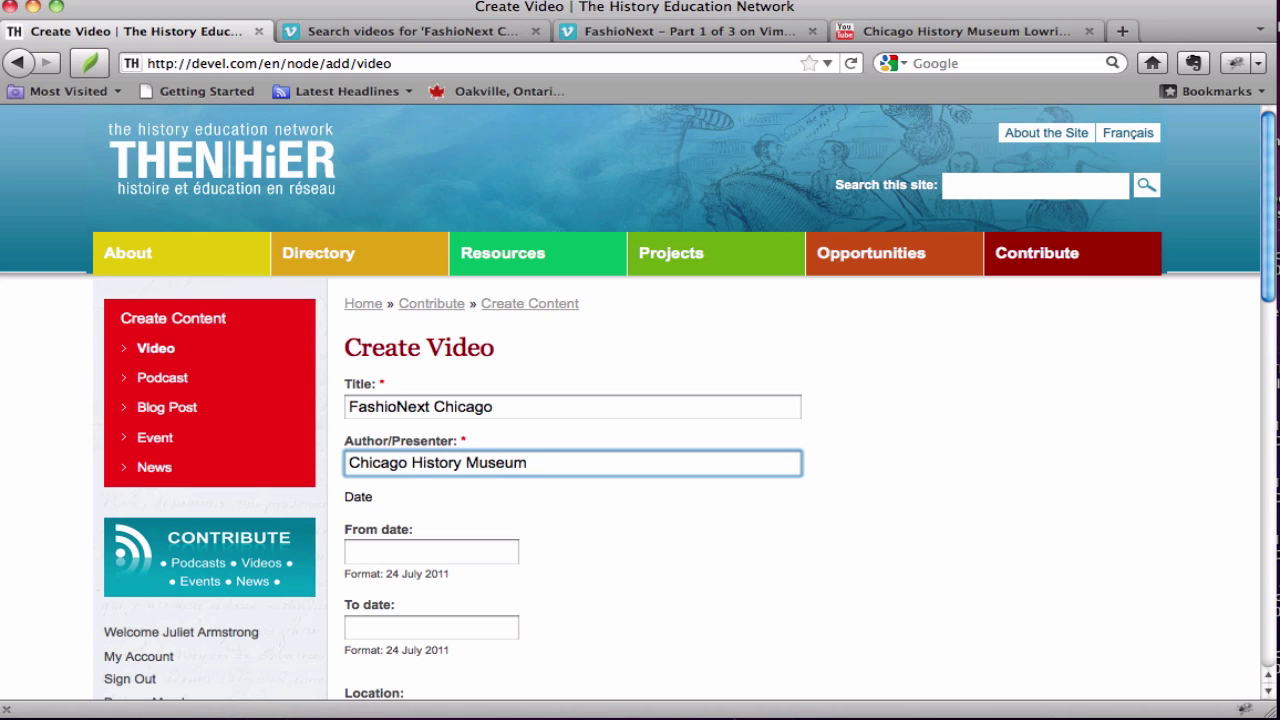
- Consult the "FashioNext - Part 1 of 3" page and set the video entry's From date to 15 February 2009
scroll(505, 500, down, 2)
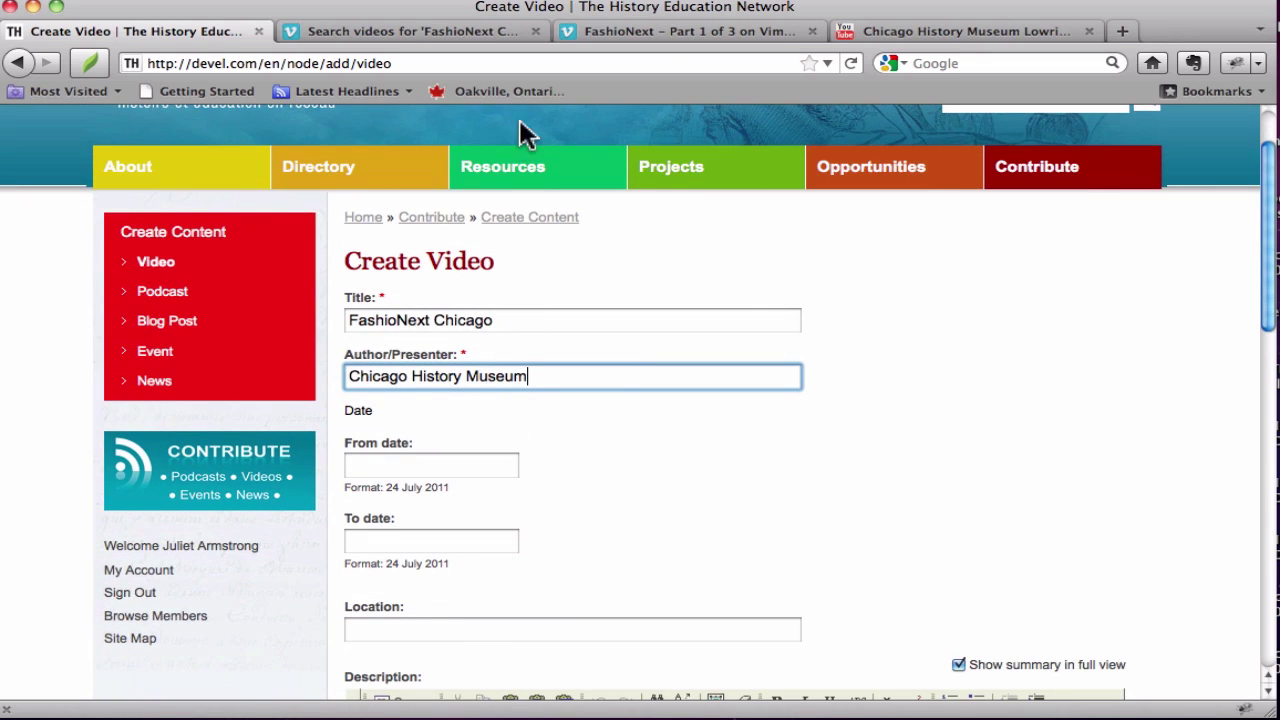
click(660, 31)
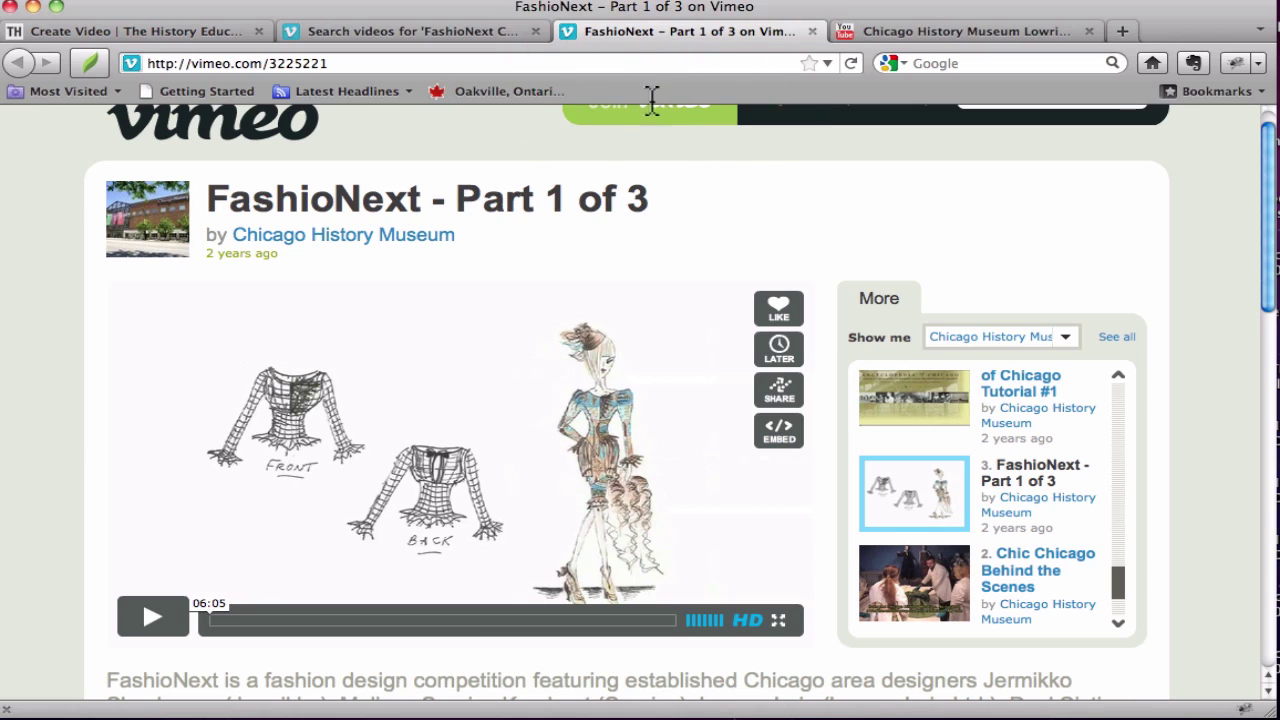
scroll(633, 283, down, 1)
scroll(640, 296, down, 5)
scroll(633, 285, up, 2)
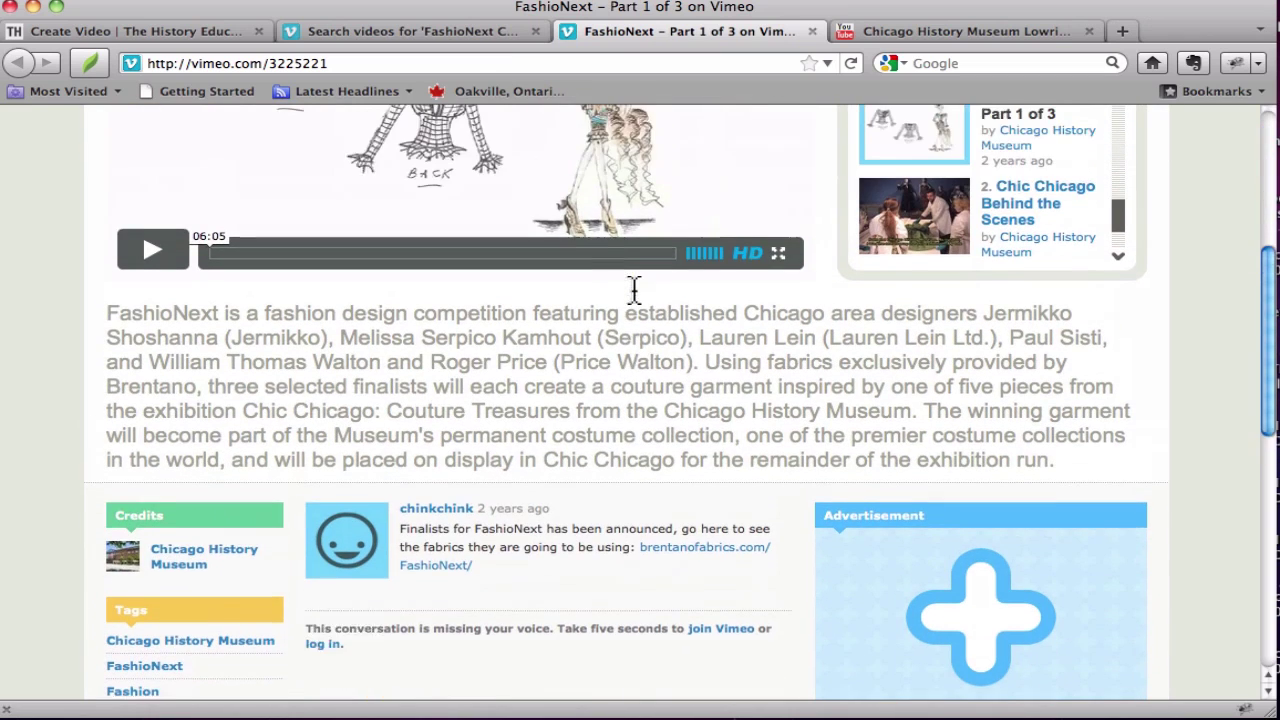
scroll(632, 281, up, 4)
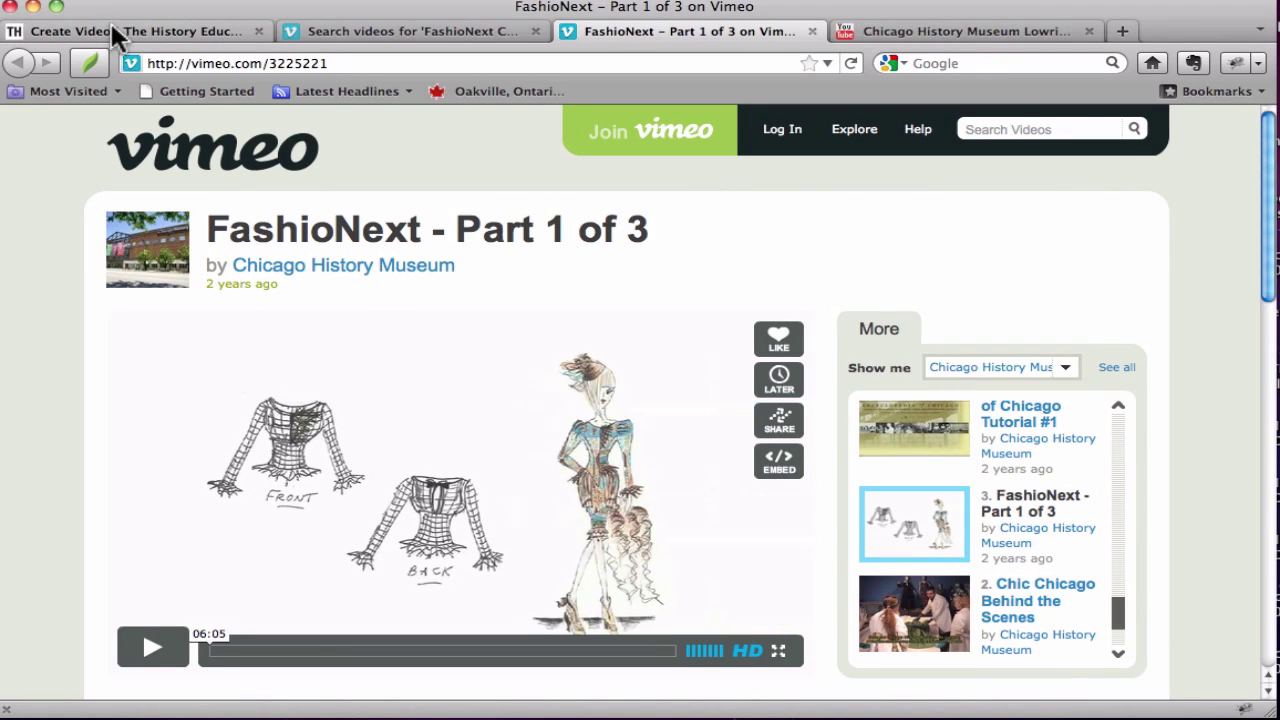
click(130, 30)
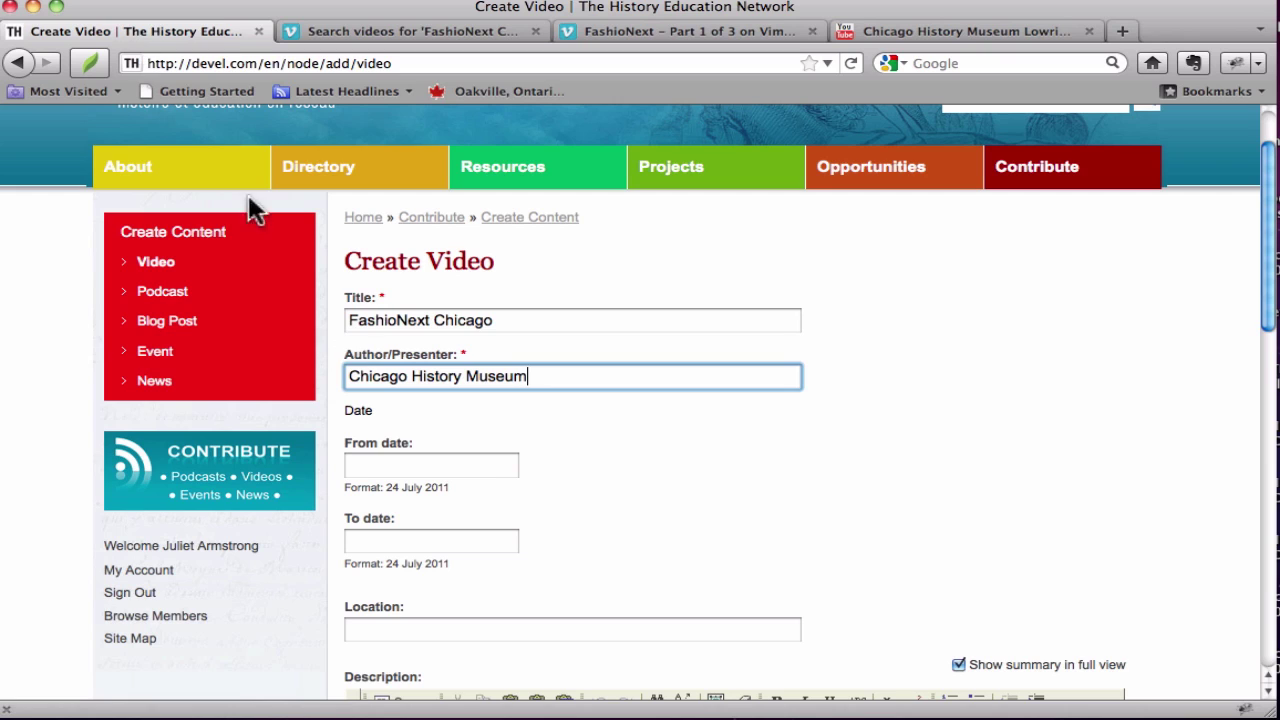
click(506, 467)
click(521, 494)
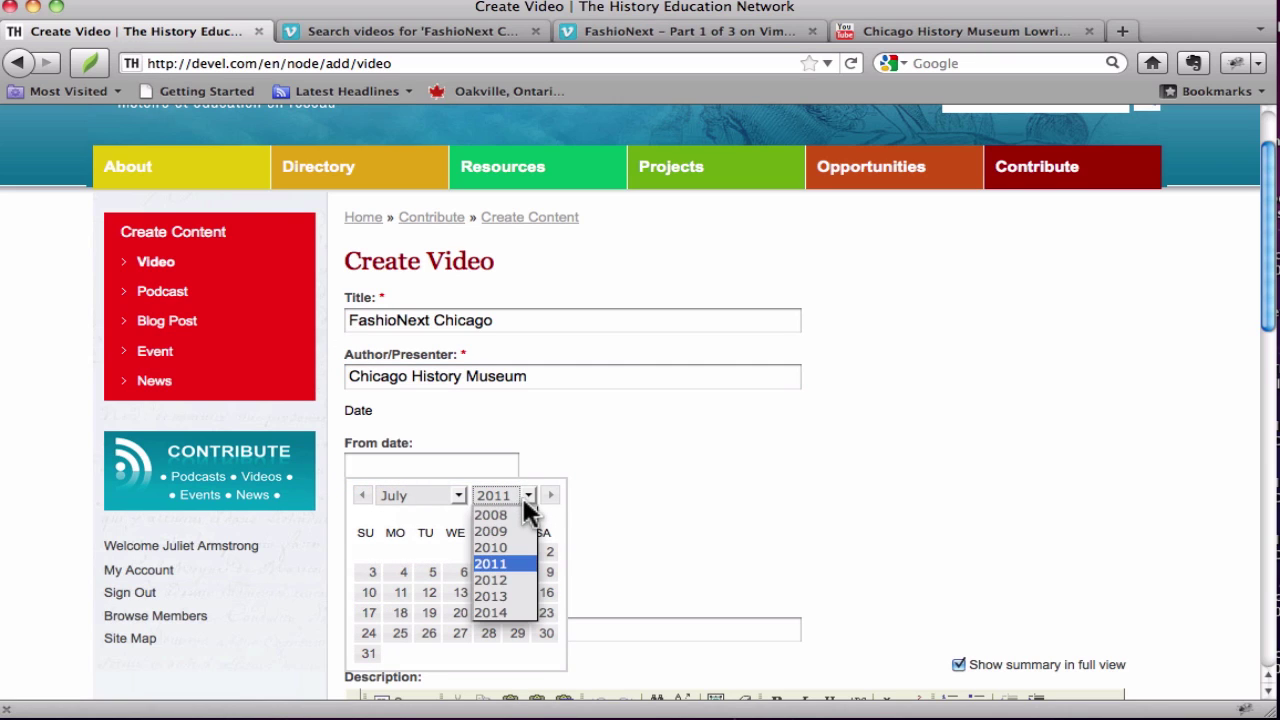
click(508, 525)
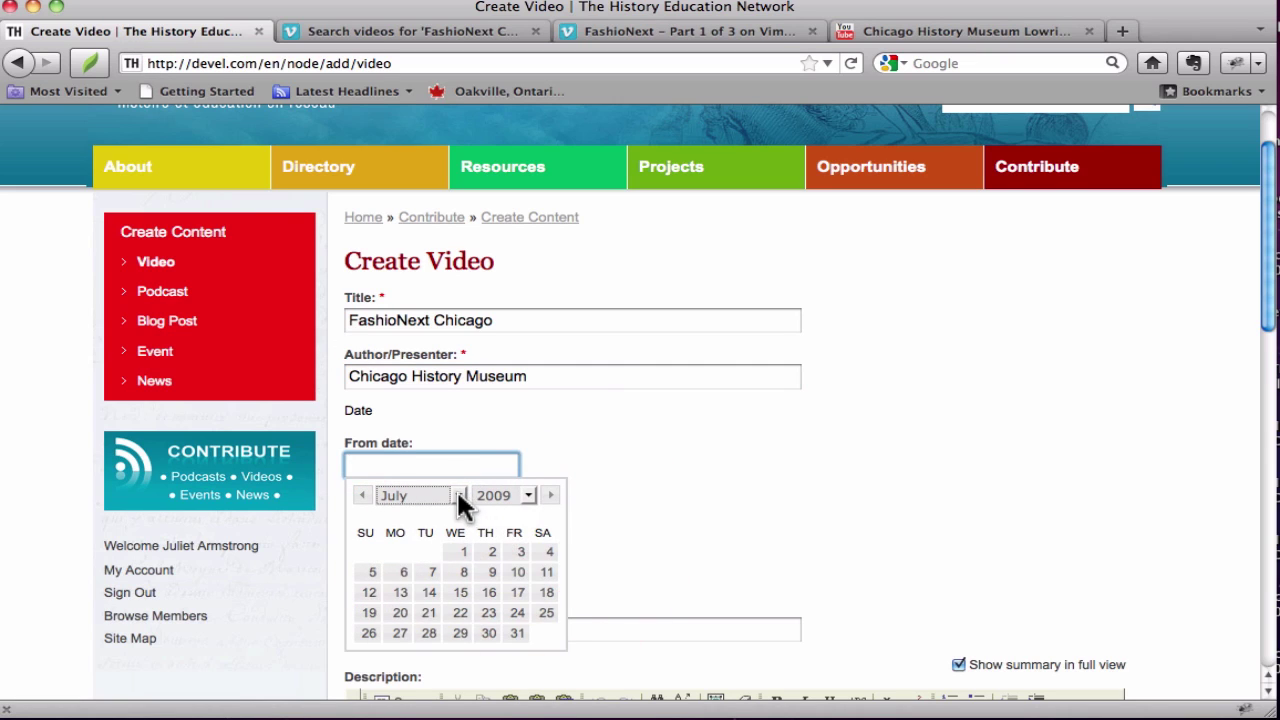
click(456, 494)
click(452, 543)
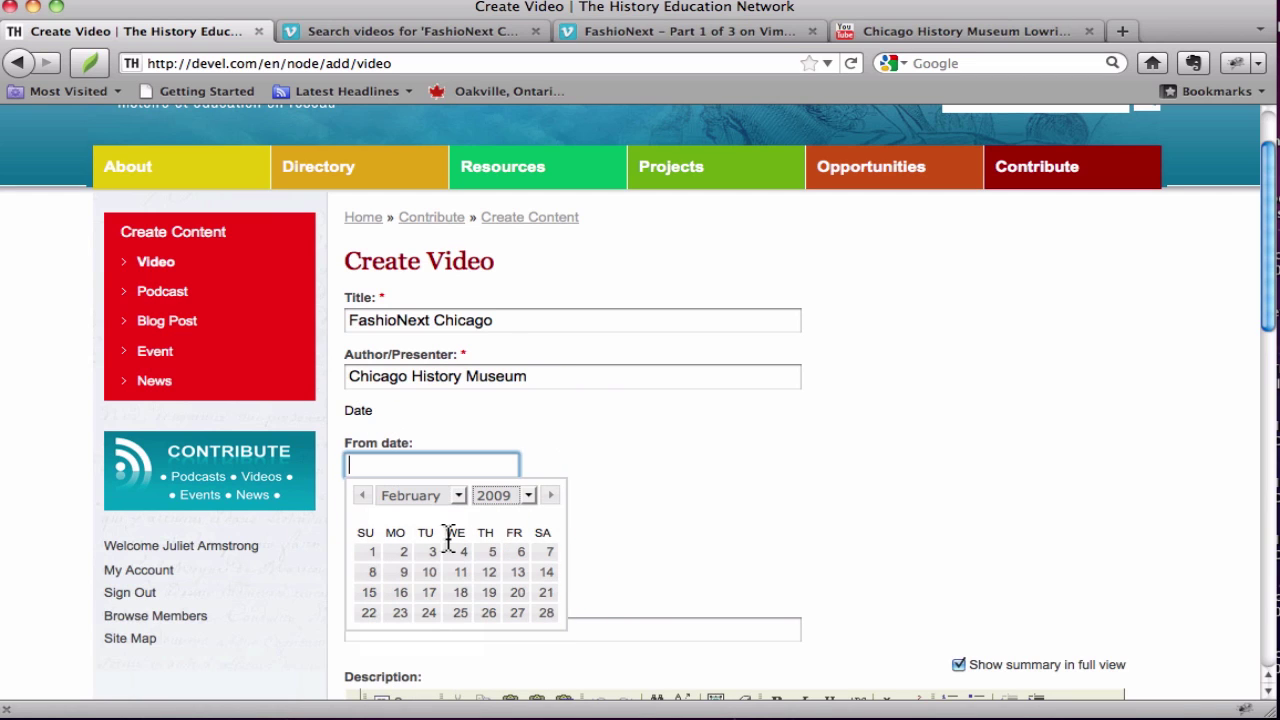
click(628, 31)
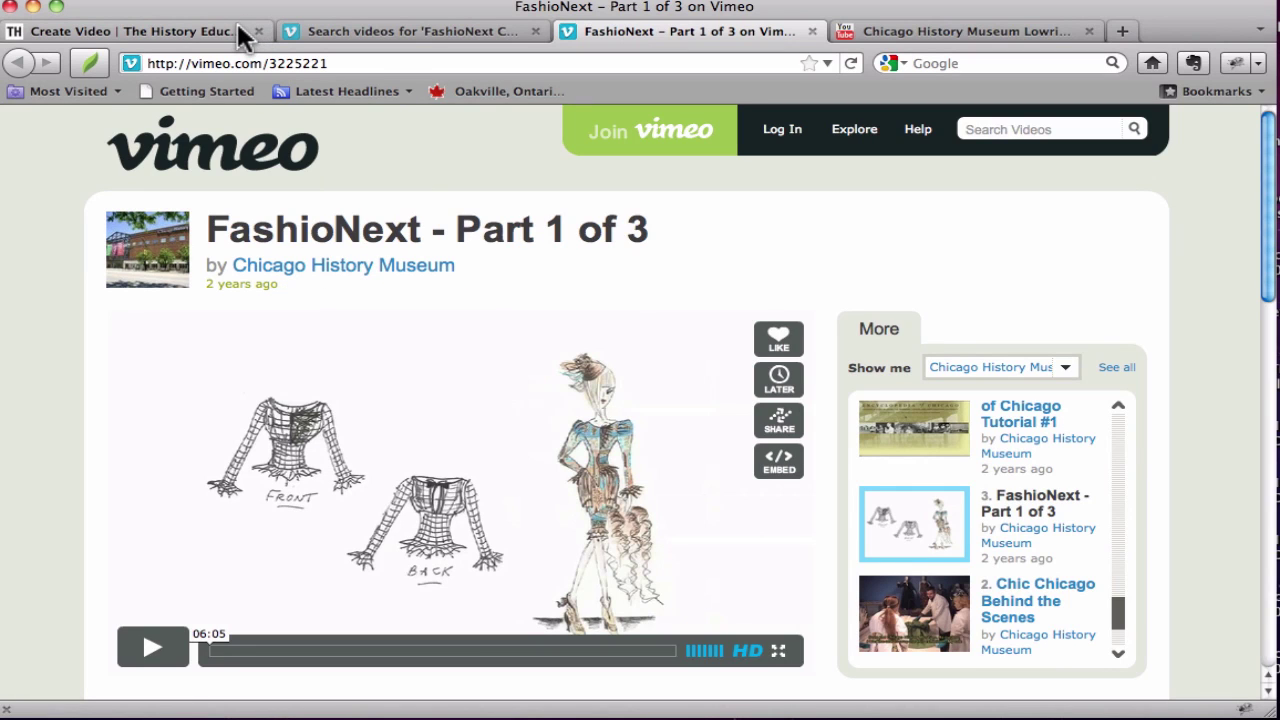
click(140, 31)
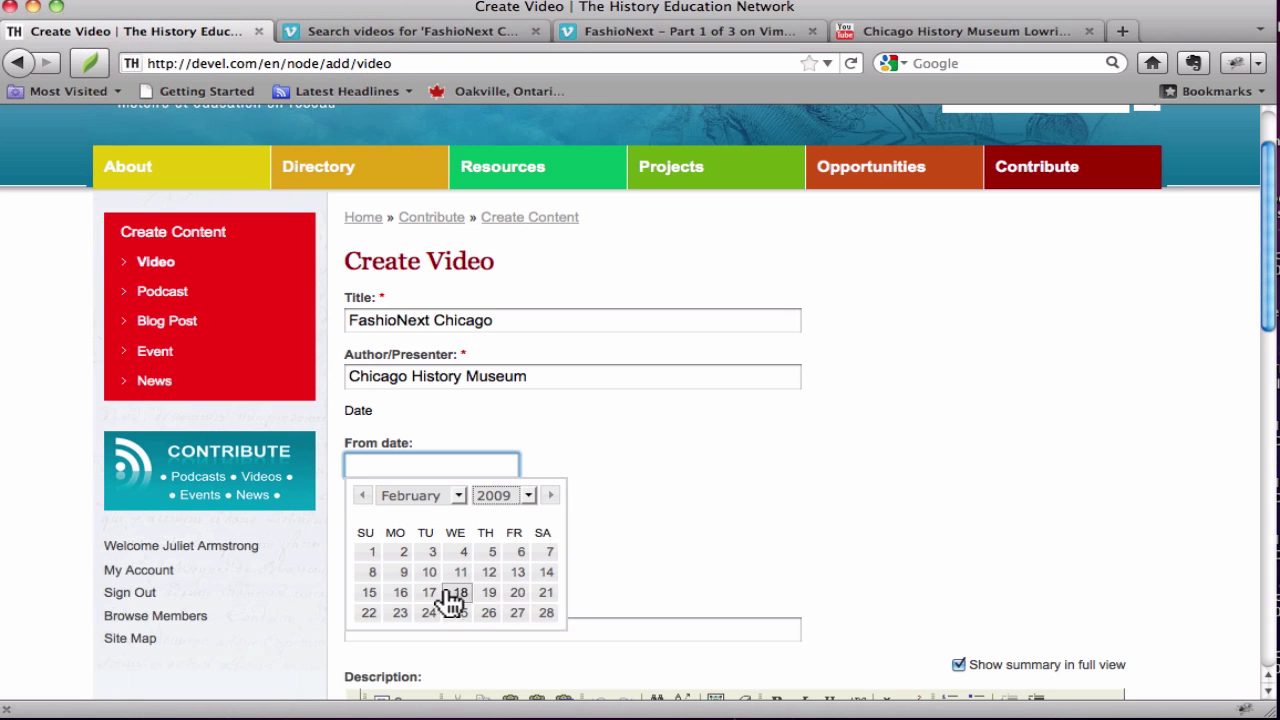
click(370, 594)
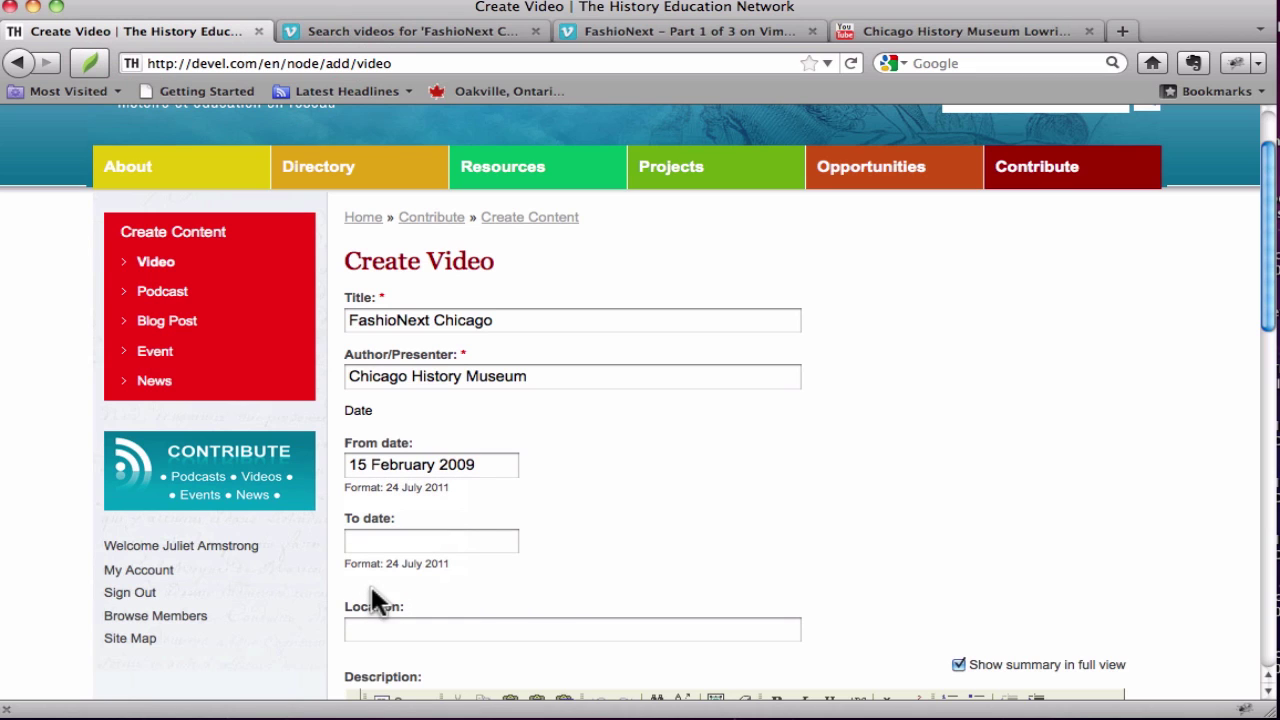
- Open the "FashioNext - Part 3 of 3" video from the Vimeo search results in a new tab and view it
click(423, 28)
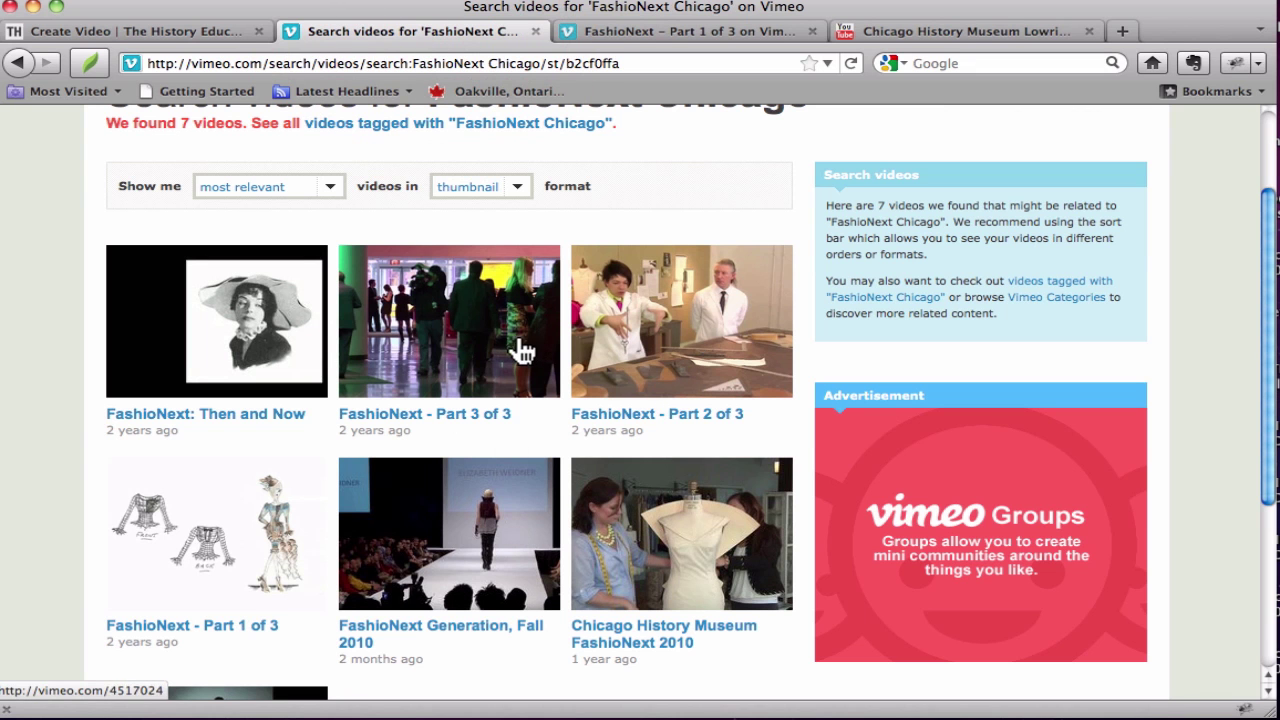
right_click(484, 334)
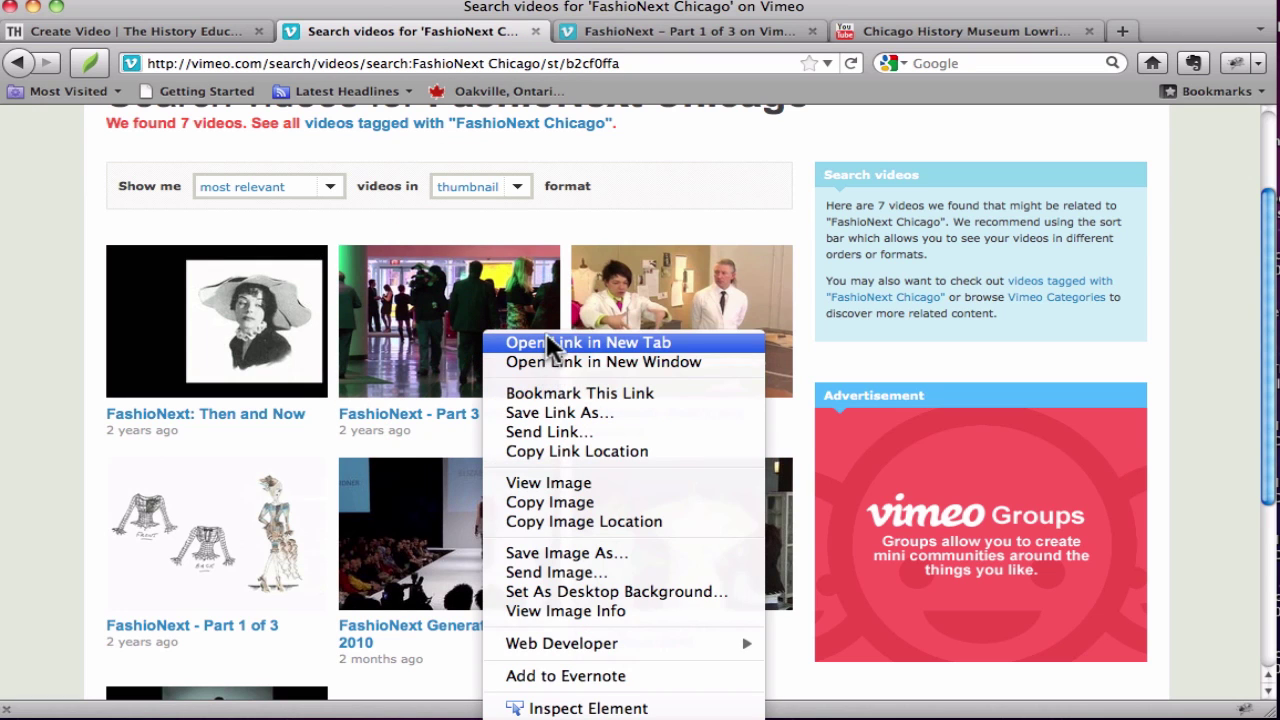
click(552, 343)
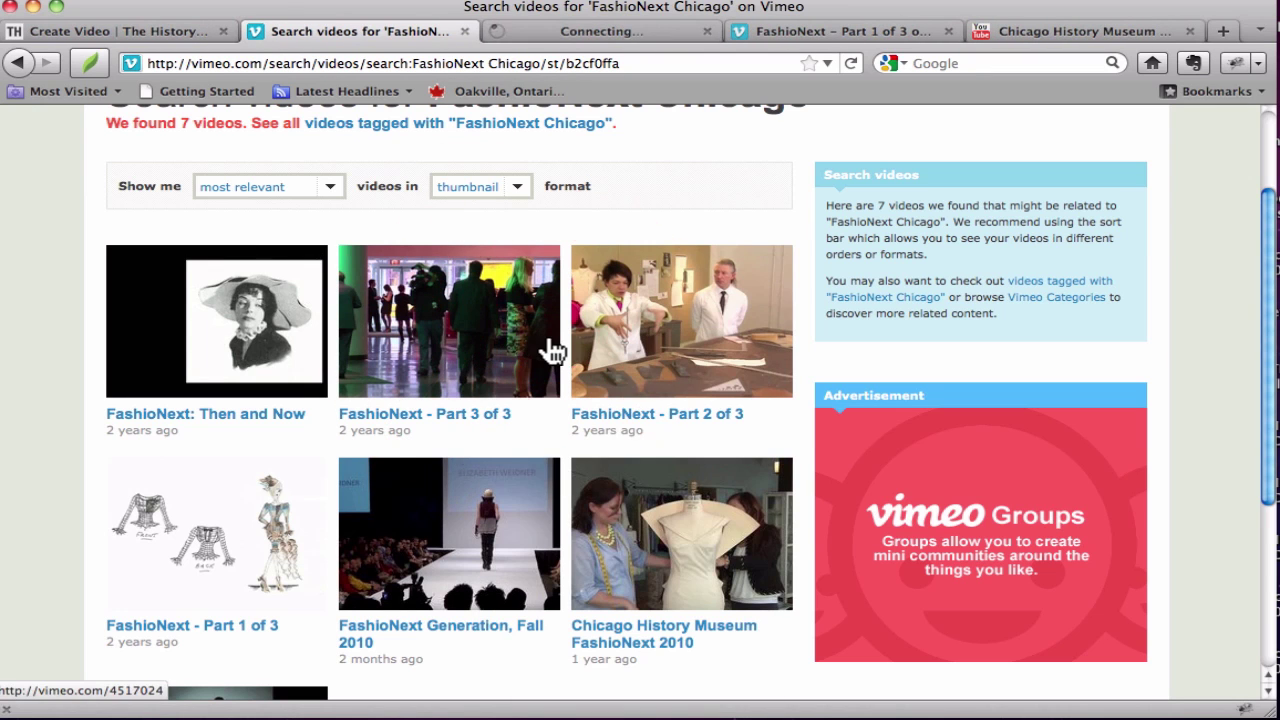
click(610, 35)
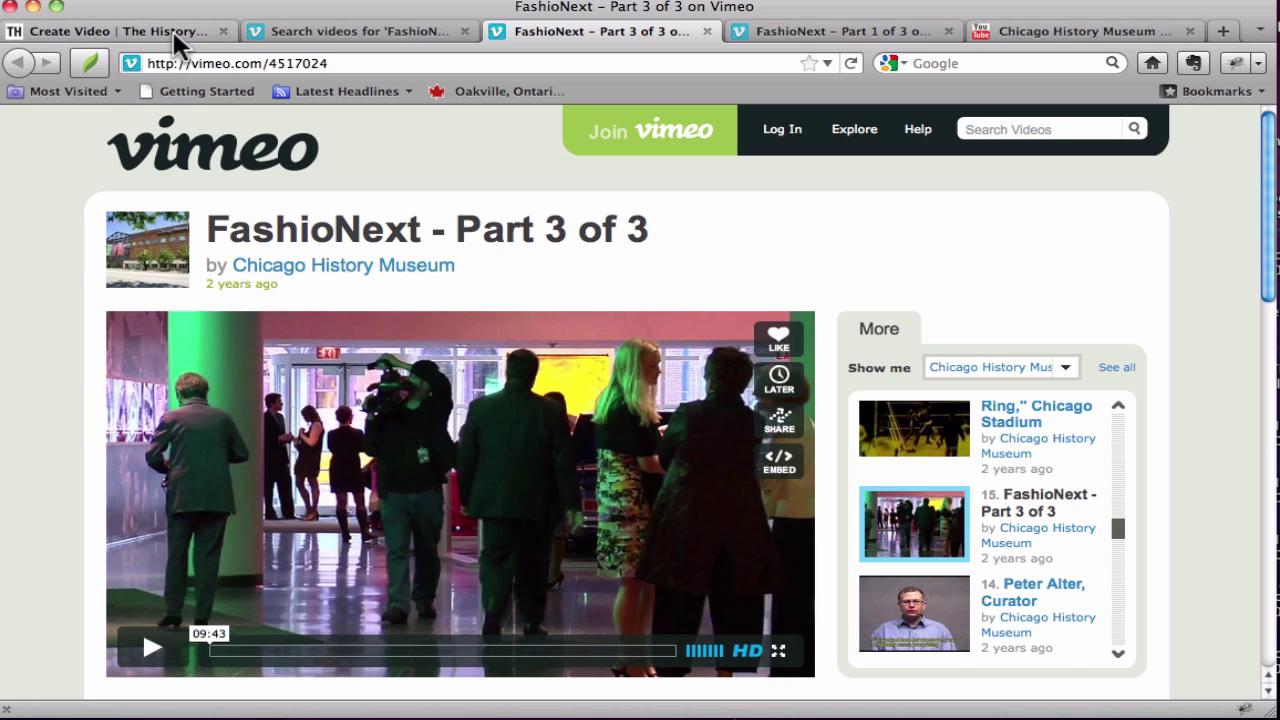
- Return to the Create Video form and set the To date to 6 May 2009
click(173, 31)
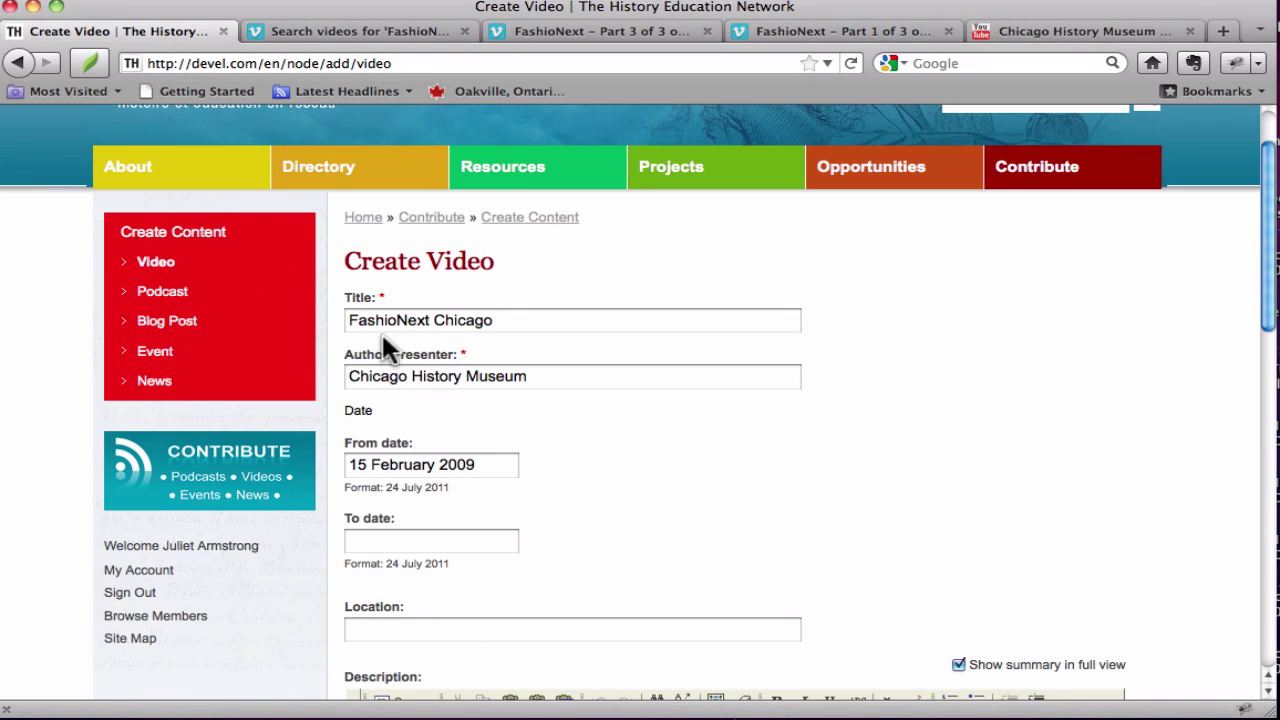
click(409, 538)
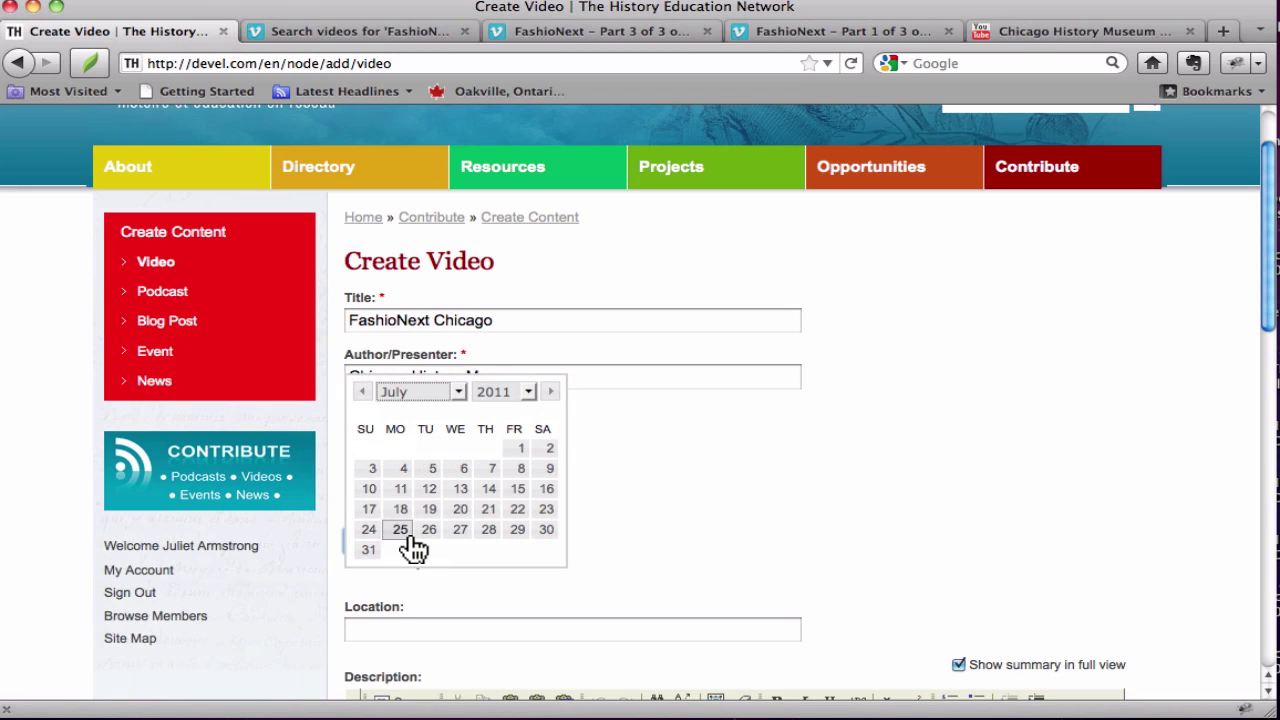
click(457, 390)
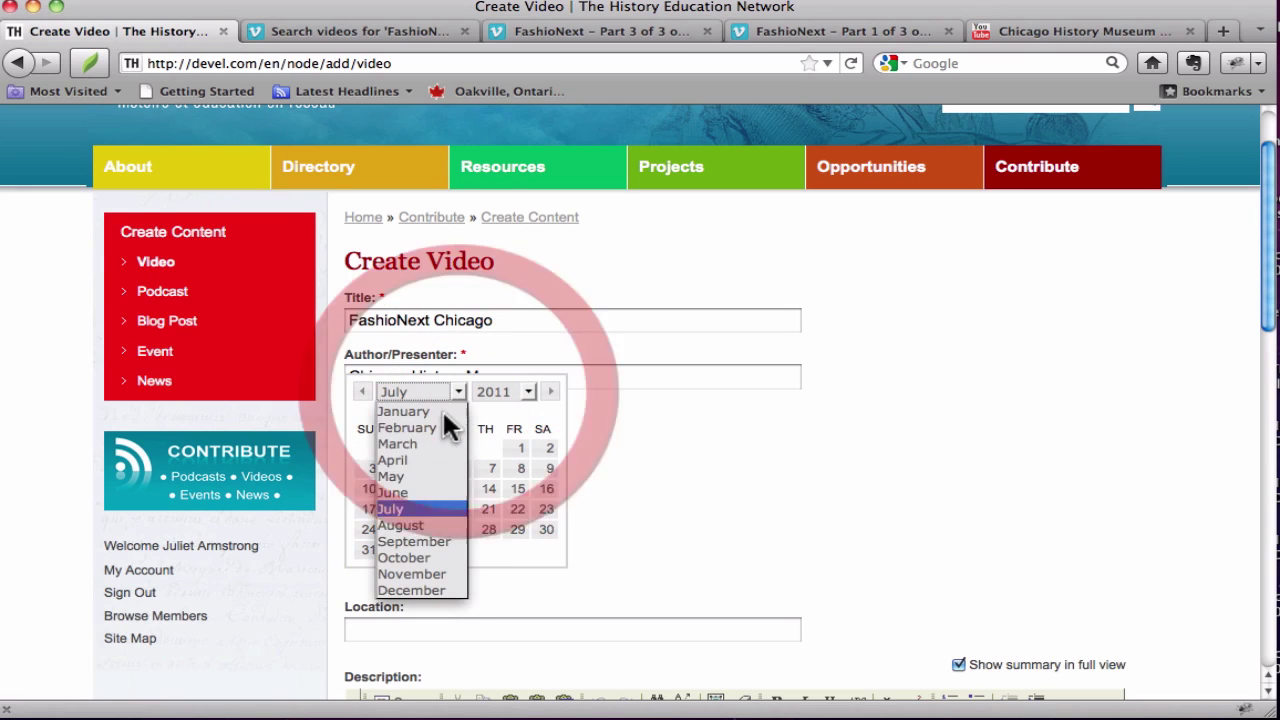
click(441, 478)
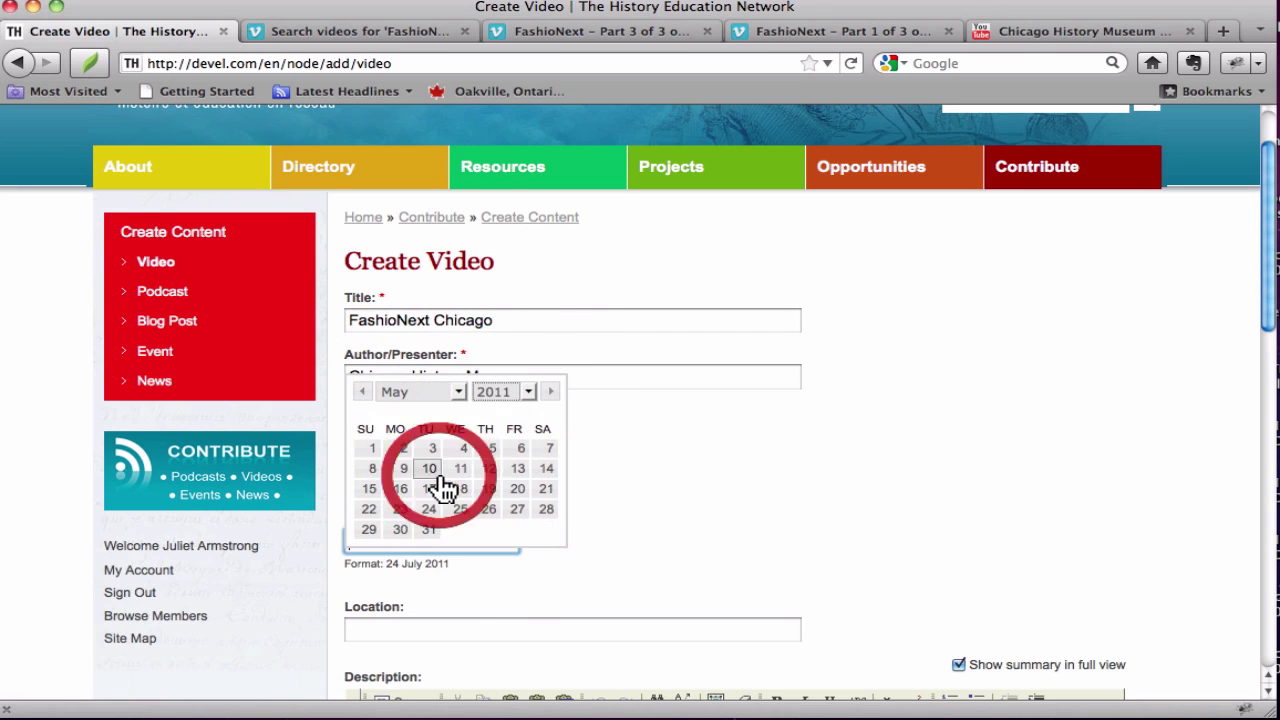
click(521, 384)
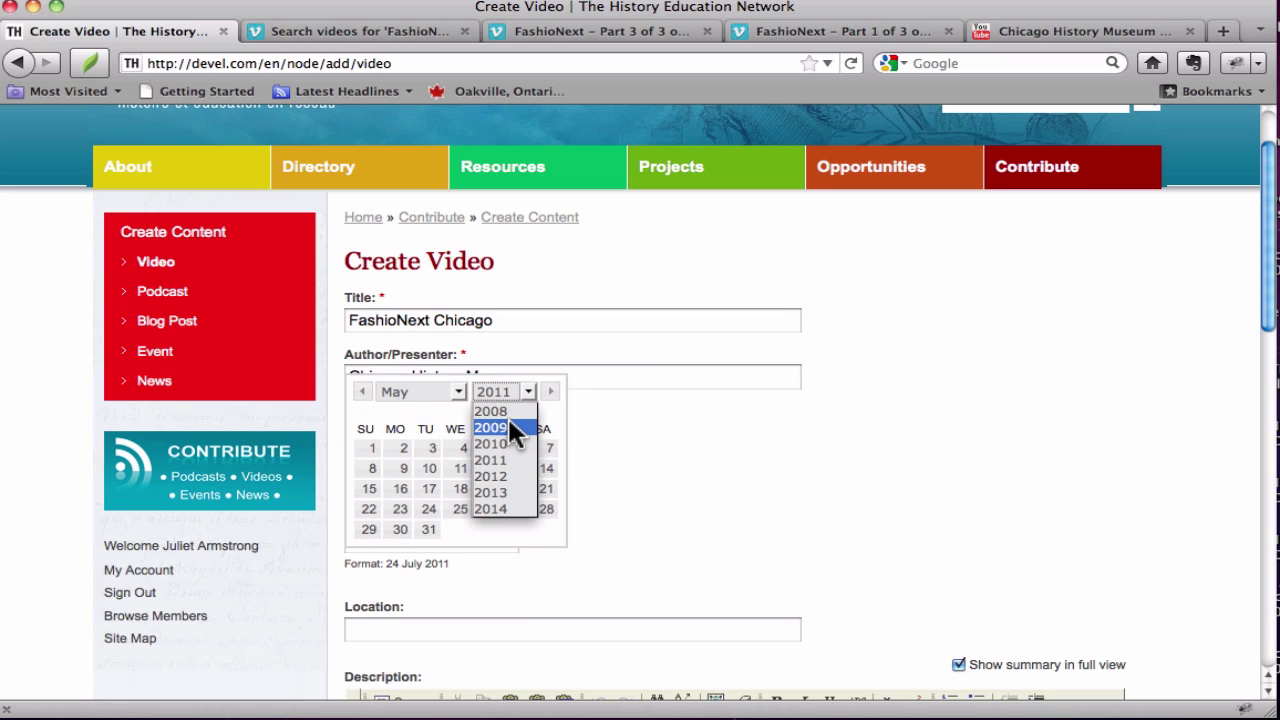
click(511, 428)
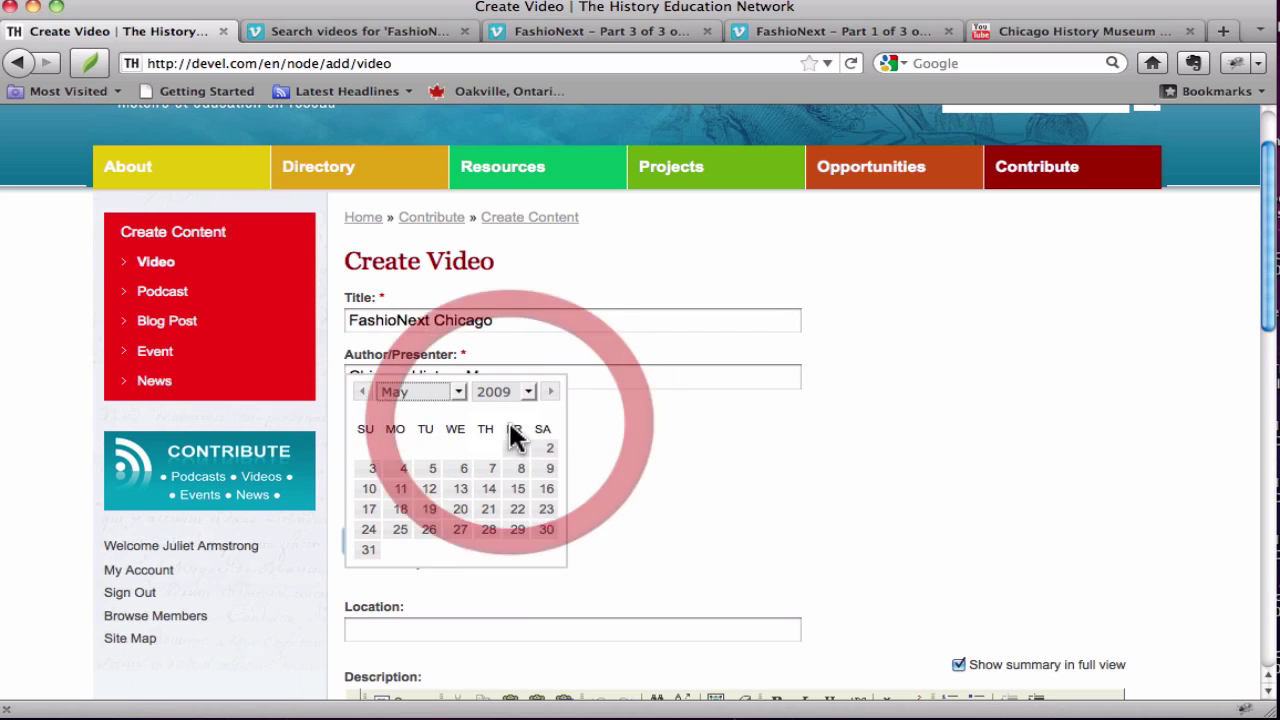
click(461, 469)
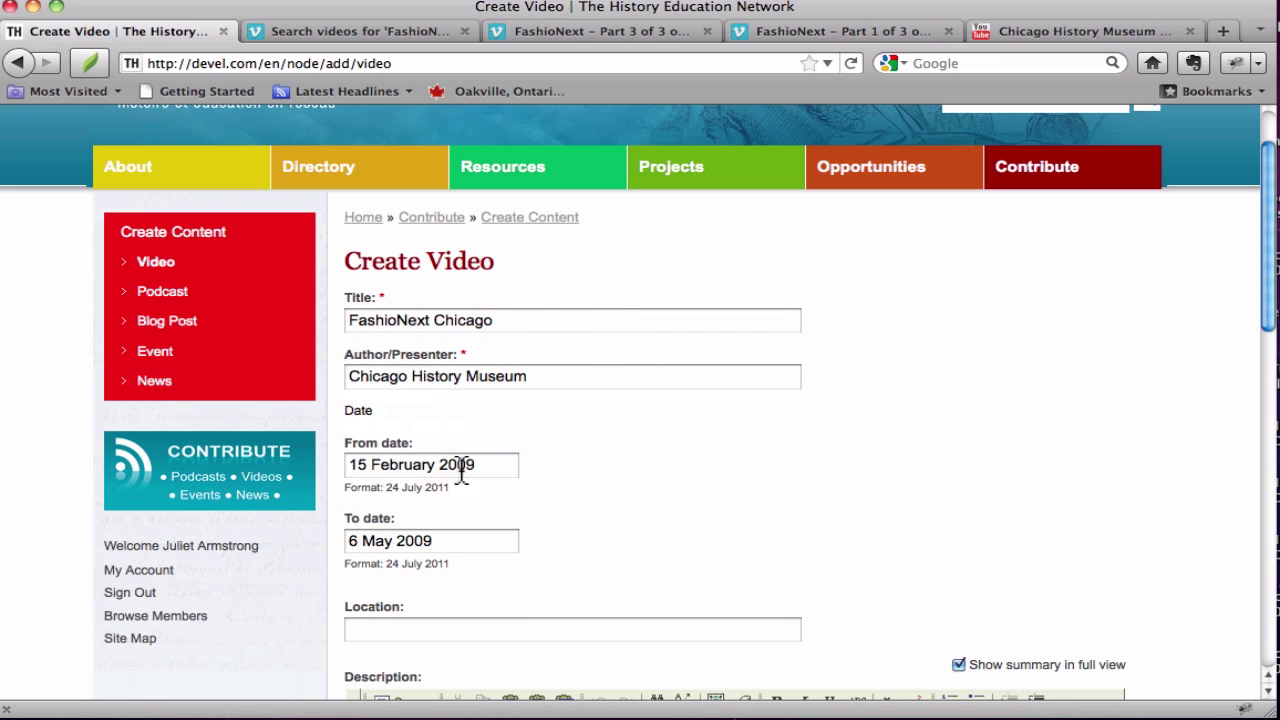
- Set the video entry's Location to "Chicago, IL"
scroll(594, 486, down, 3)
click(597, 497)
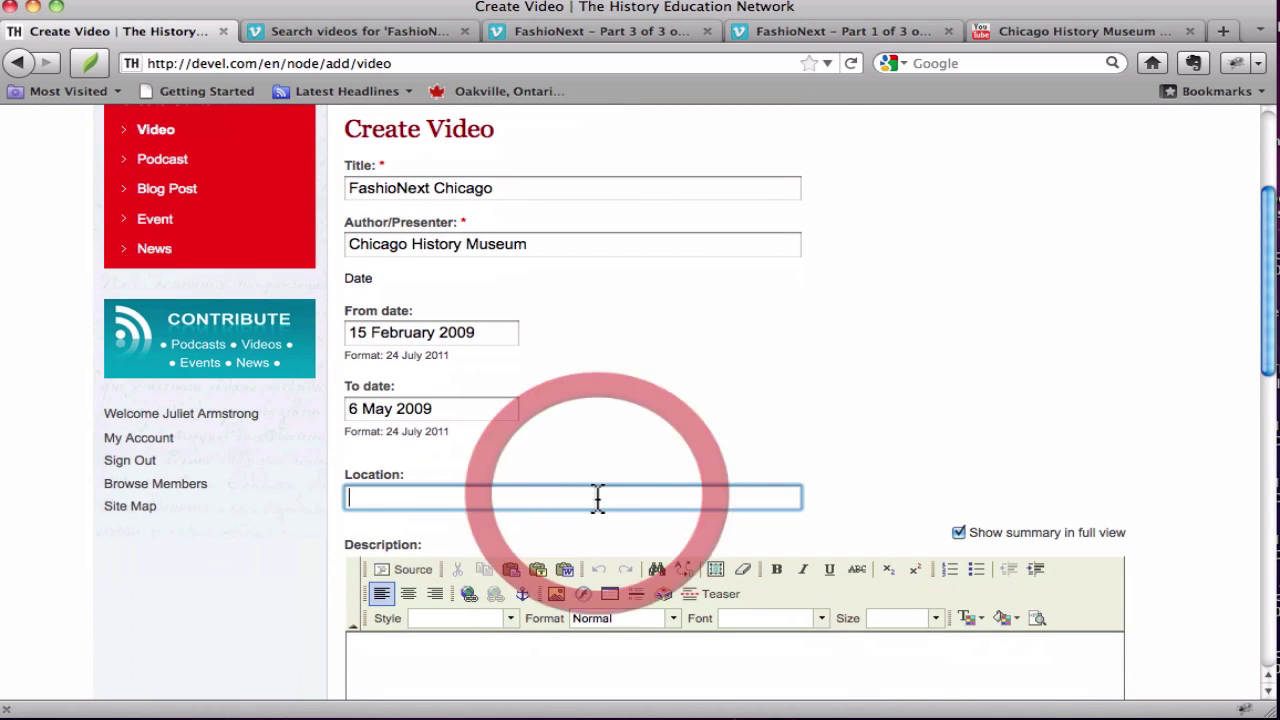
text(Chi)
key(Down)
key(Return)
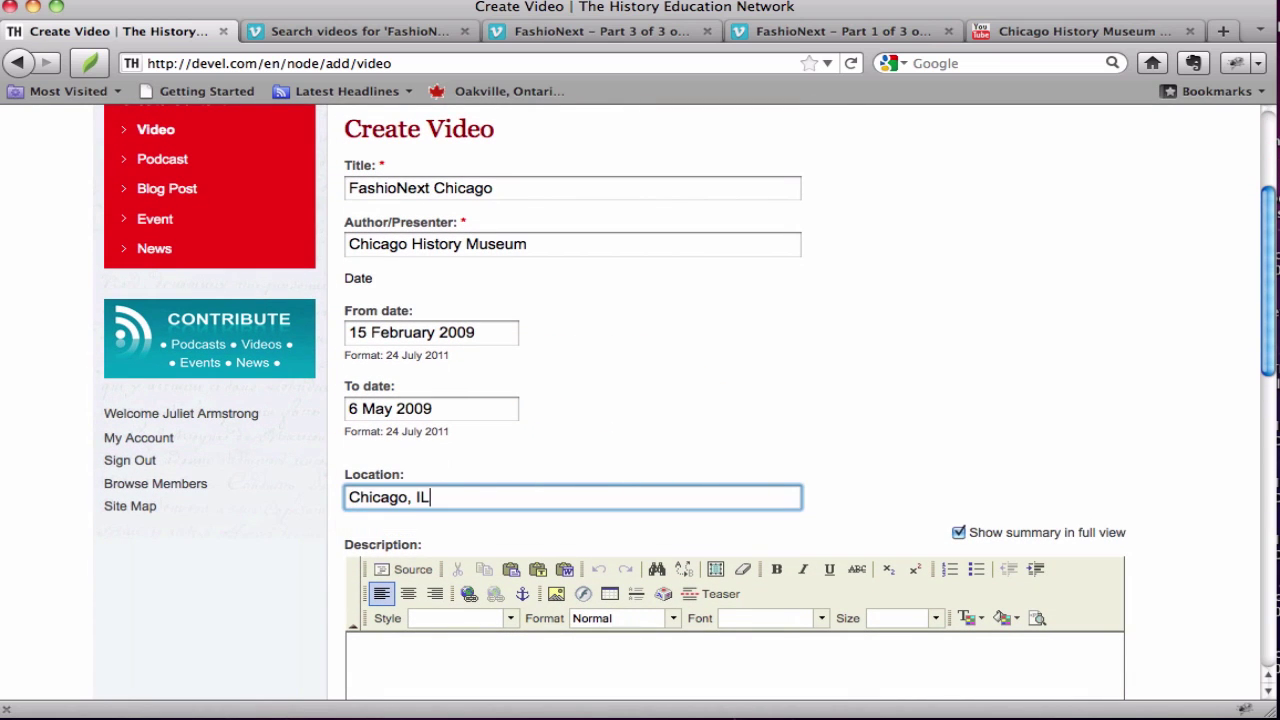
- Copy the full description paragraph from Vimeo's "FashioNext - Part 1 of 3" page
scroll(640, 400, down, 3)
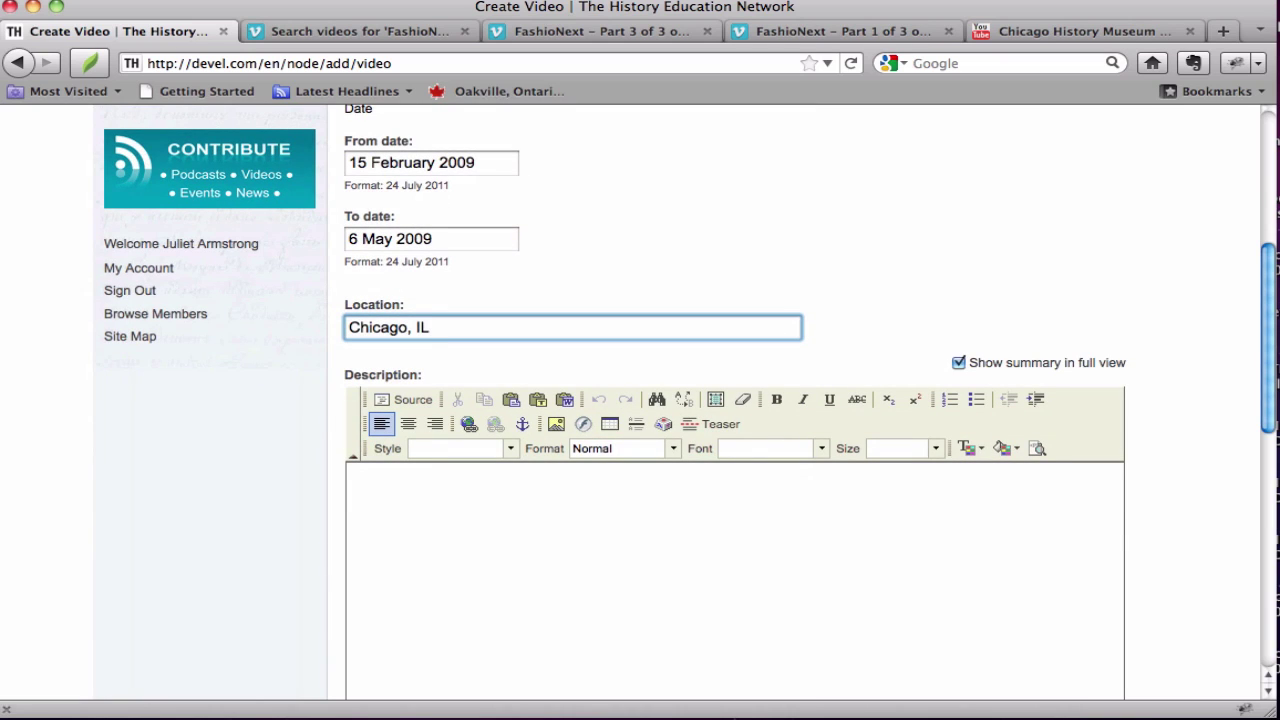
scroll(639, 563, down, 3)
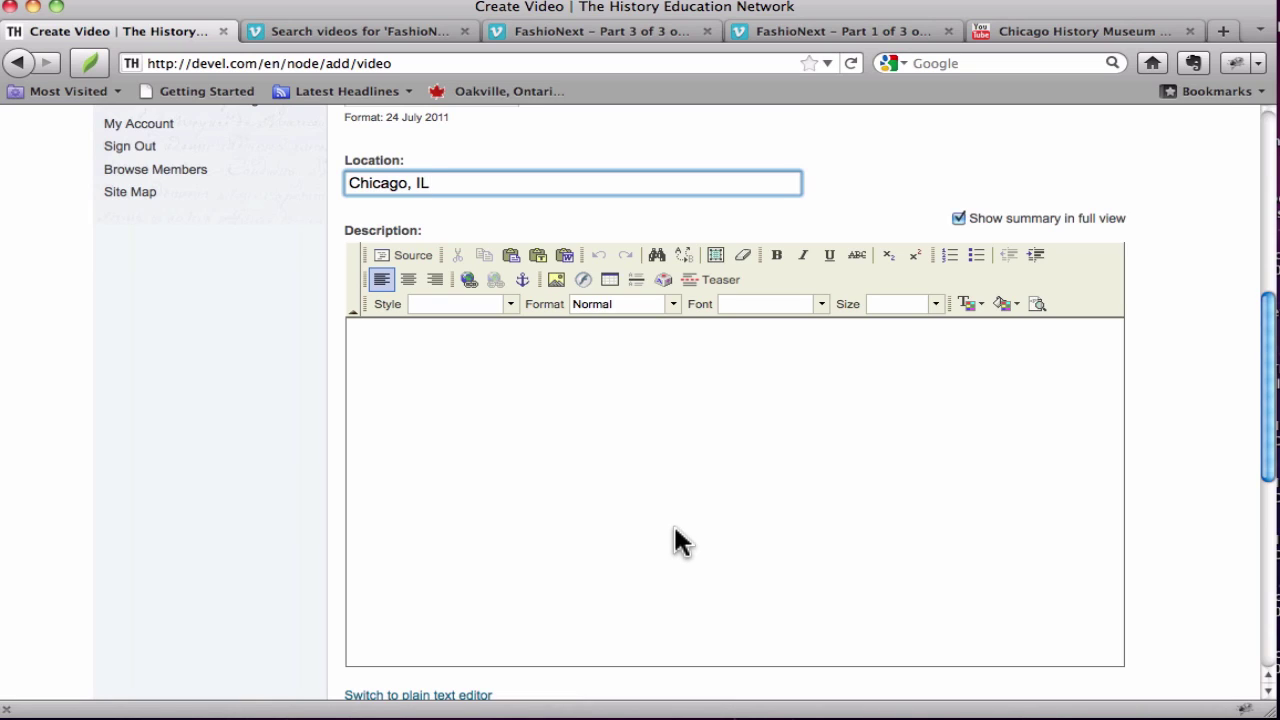
click(765, 29)
scroll(505, 270, down, 1)
scroll(499, 266, down, 5)
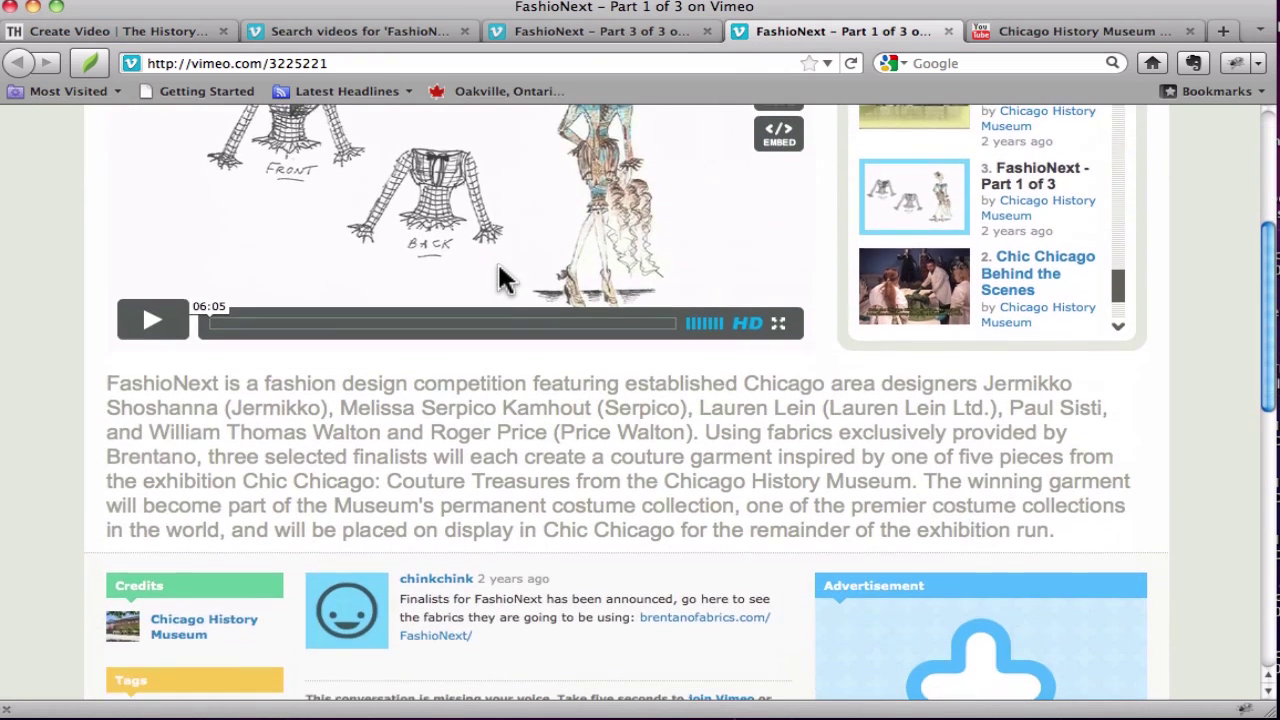
click(156, 380)
drag(156, 380, 184, 400)
key(super+c)
scroll(184, 370, up, 5)
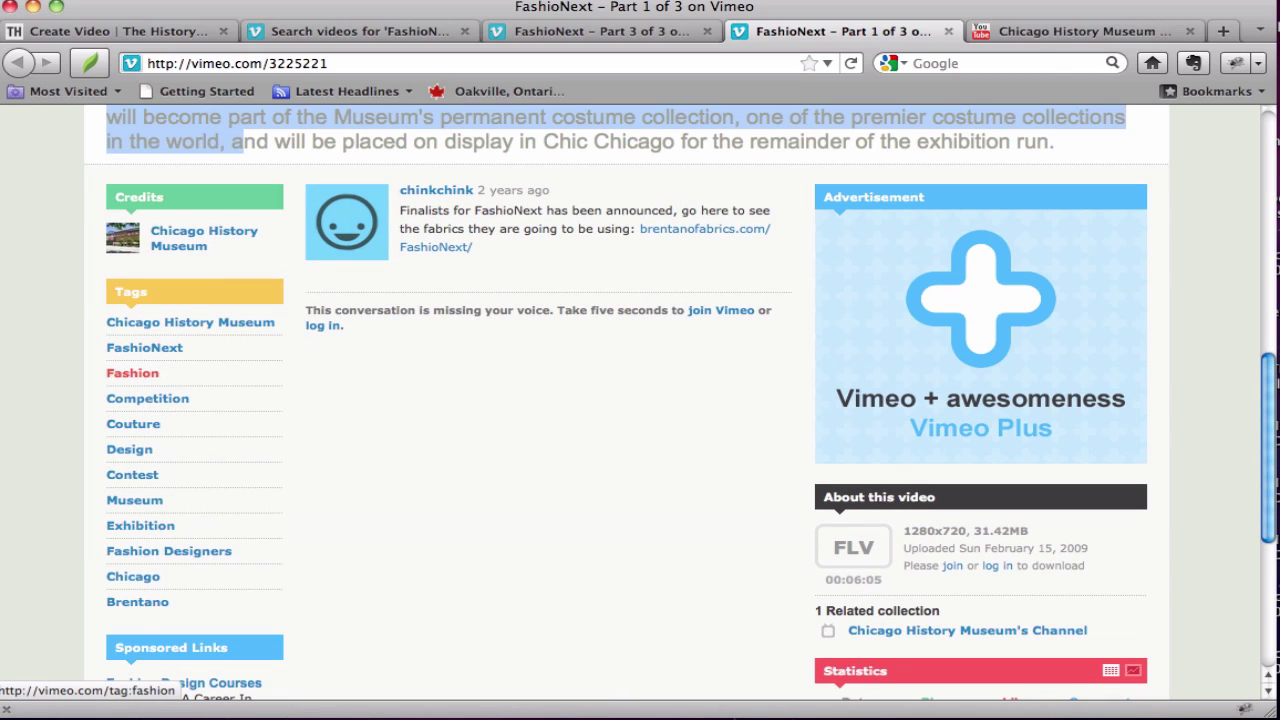
drag(242, 141, 1056, 141)
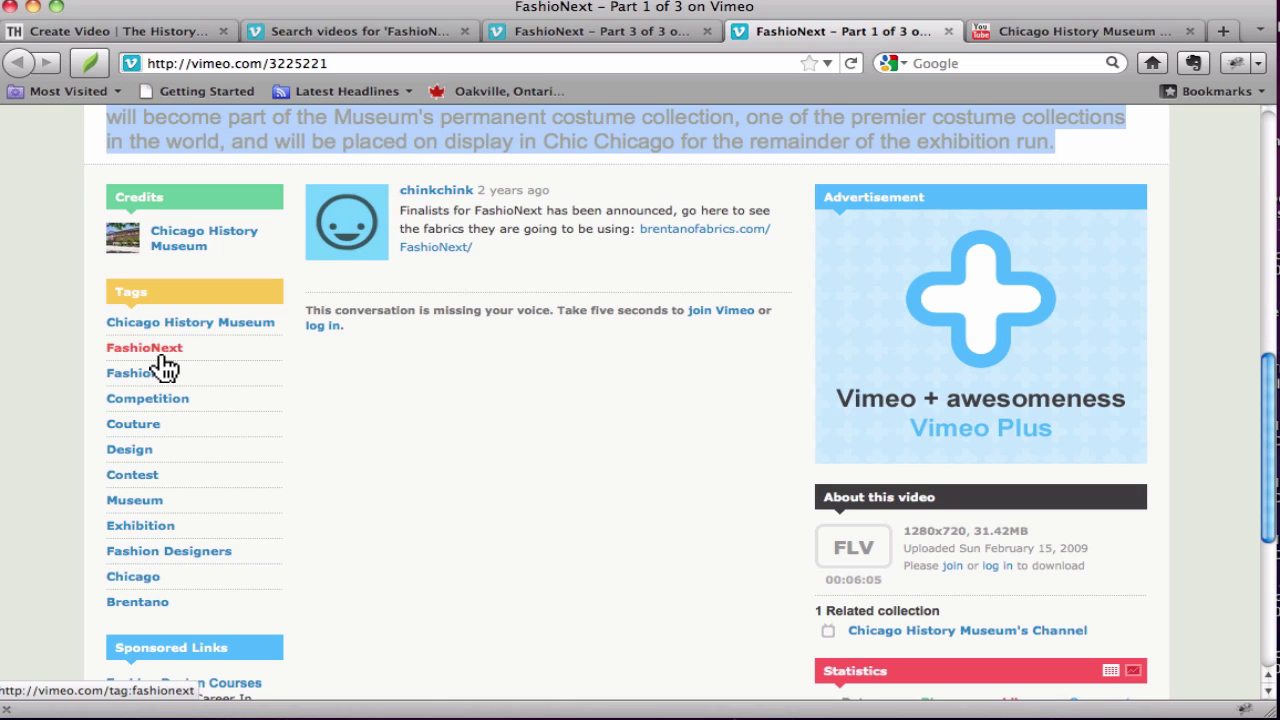
scroll(163, 366, up, 5)
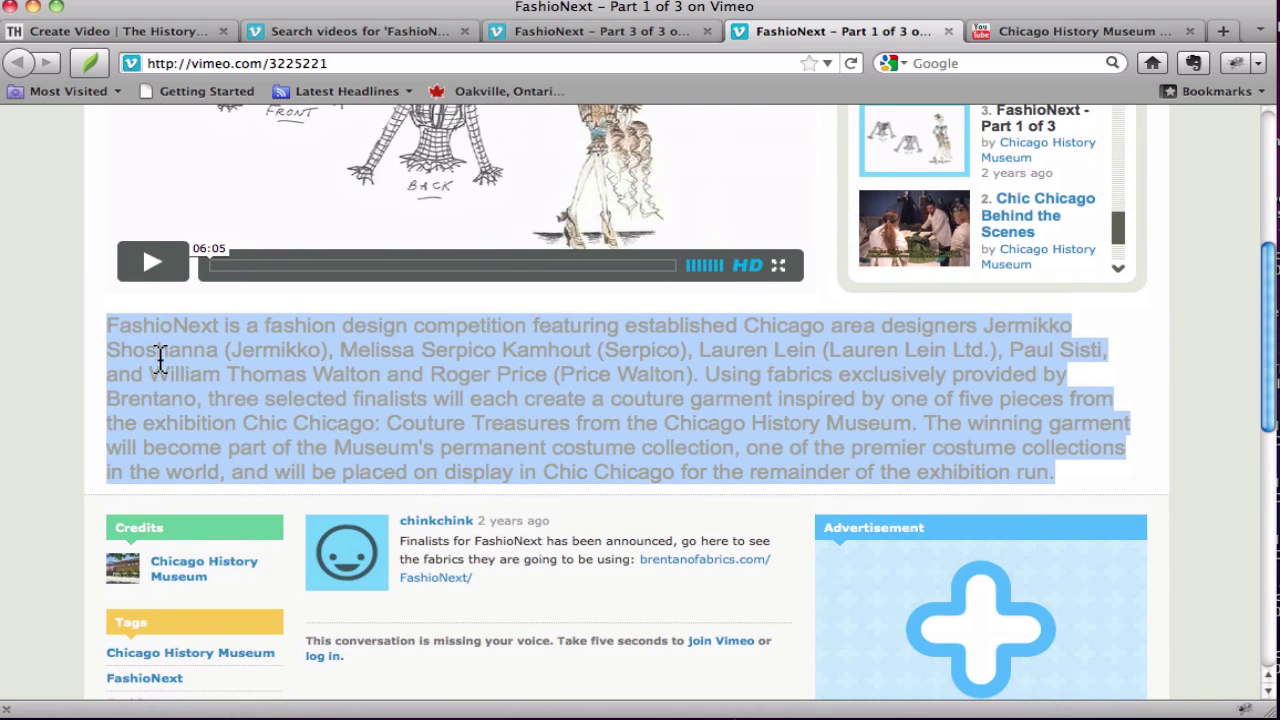
- Paste the copied FashioNext paragraph into the video entry's Description
click(143, 31)
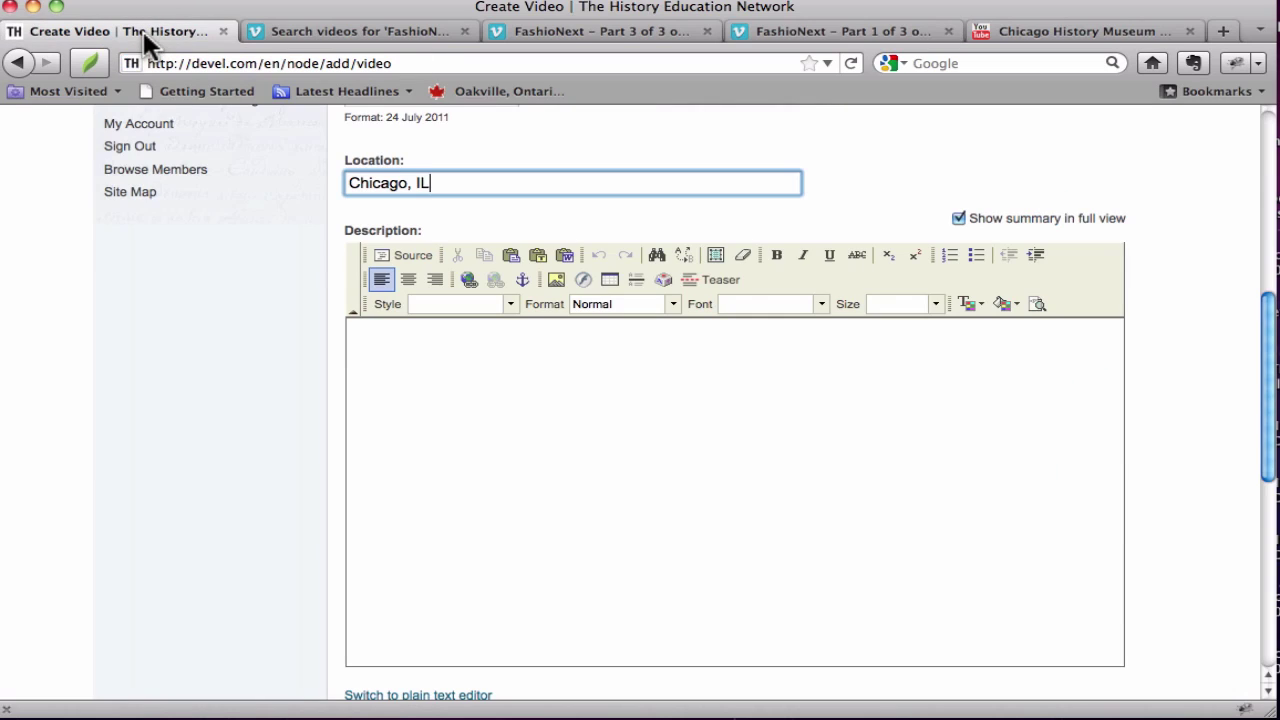
click(449, 410)
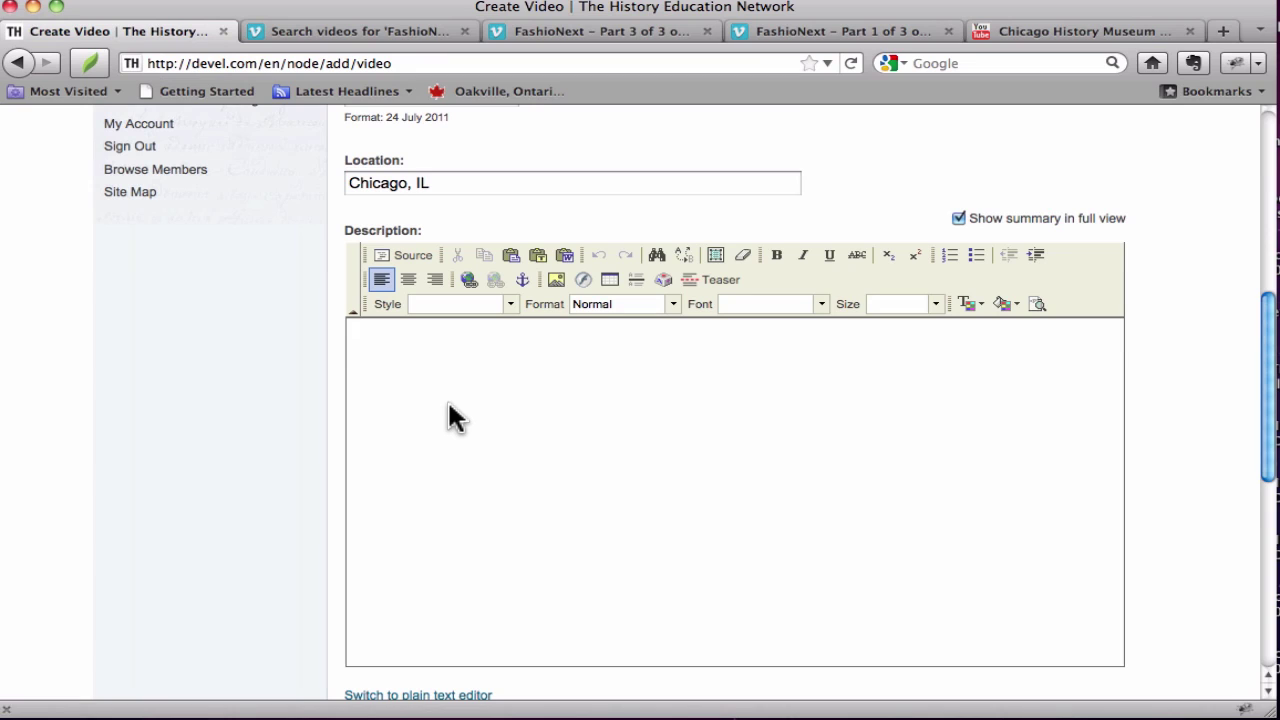
key(super+v)
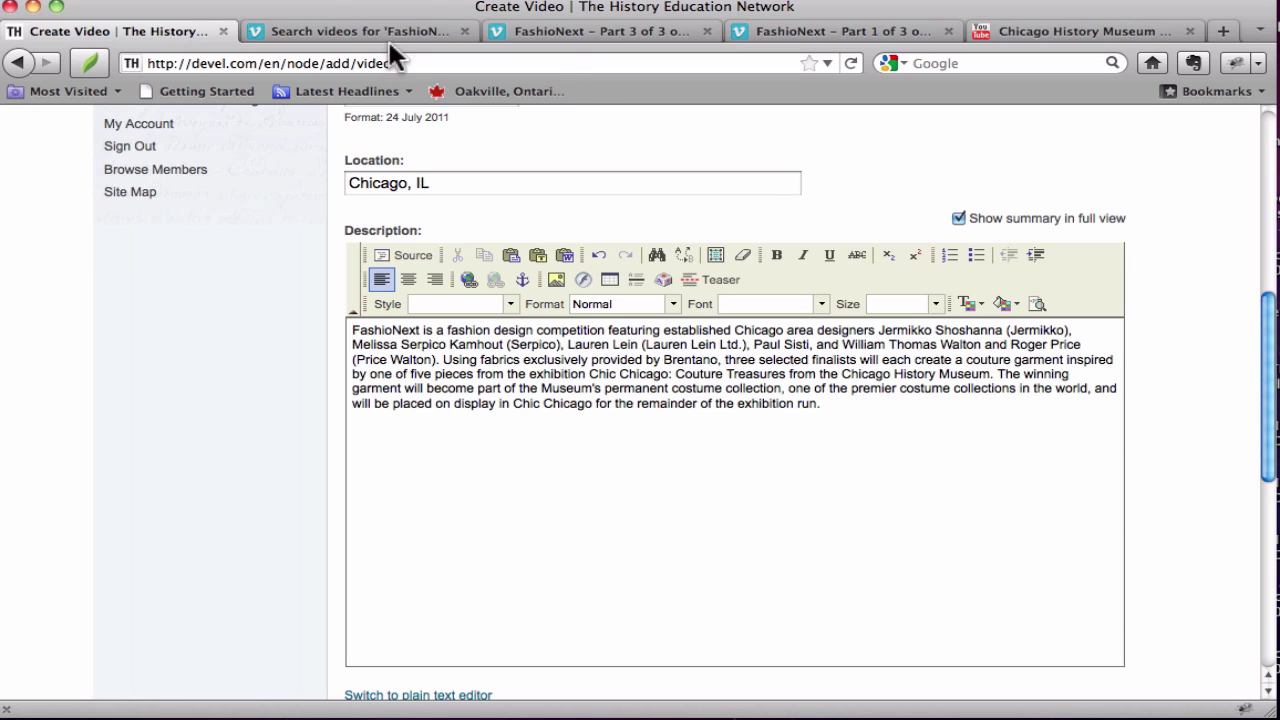
- Consult the description on the "FashioNext - Part 3 of 3" page and add a bold "Video 1" heading above the entry's description paragraph
click(563, 33)
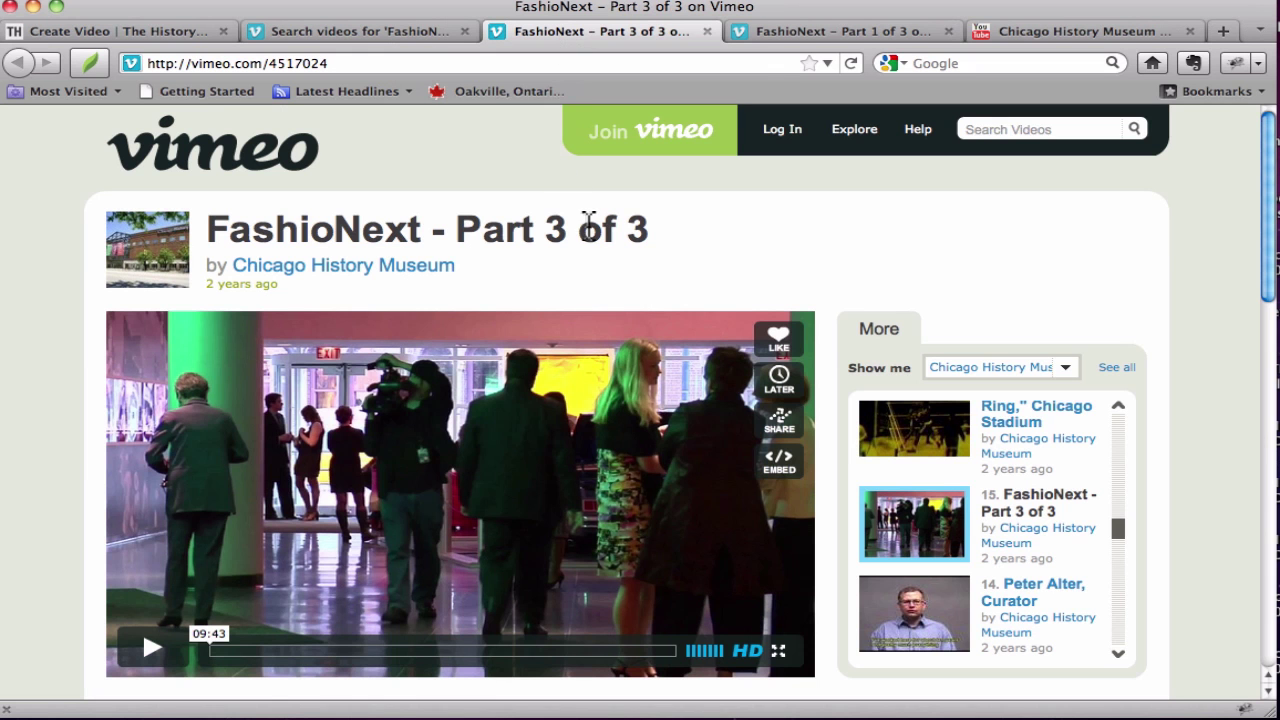
scroll(588, 222, down, 10)
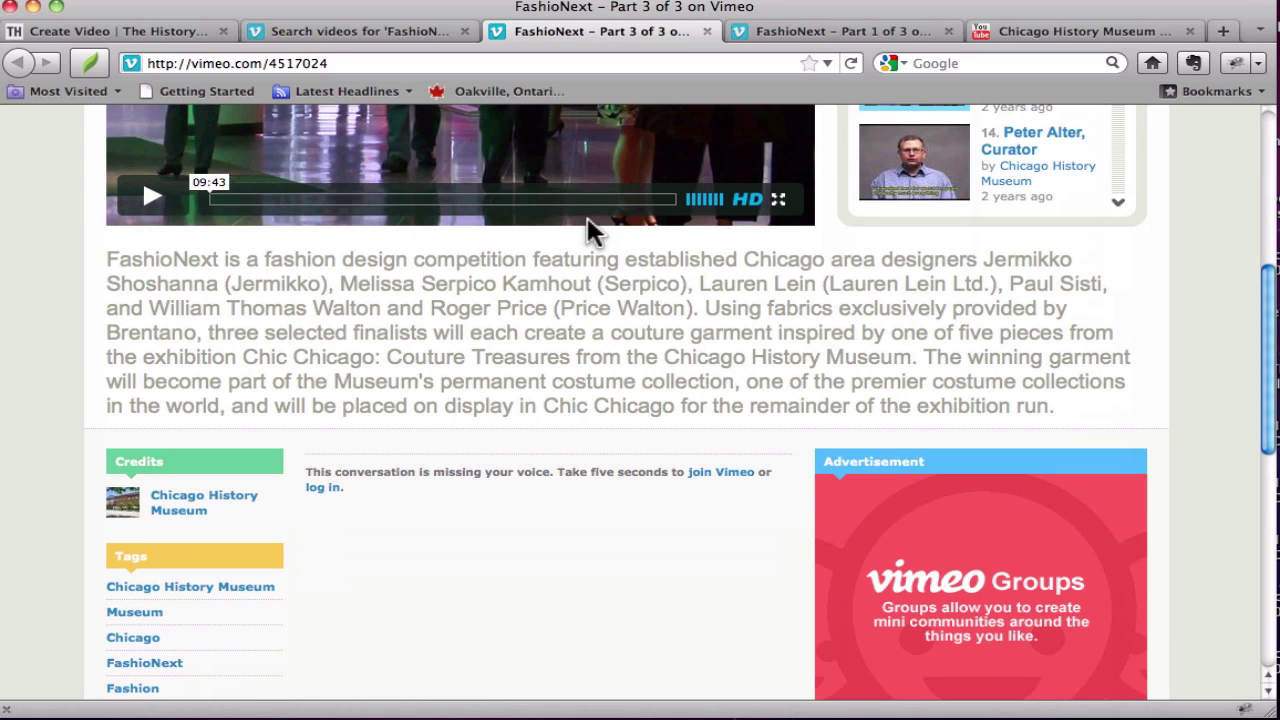
click(328, 30)
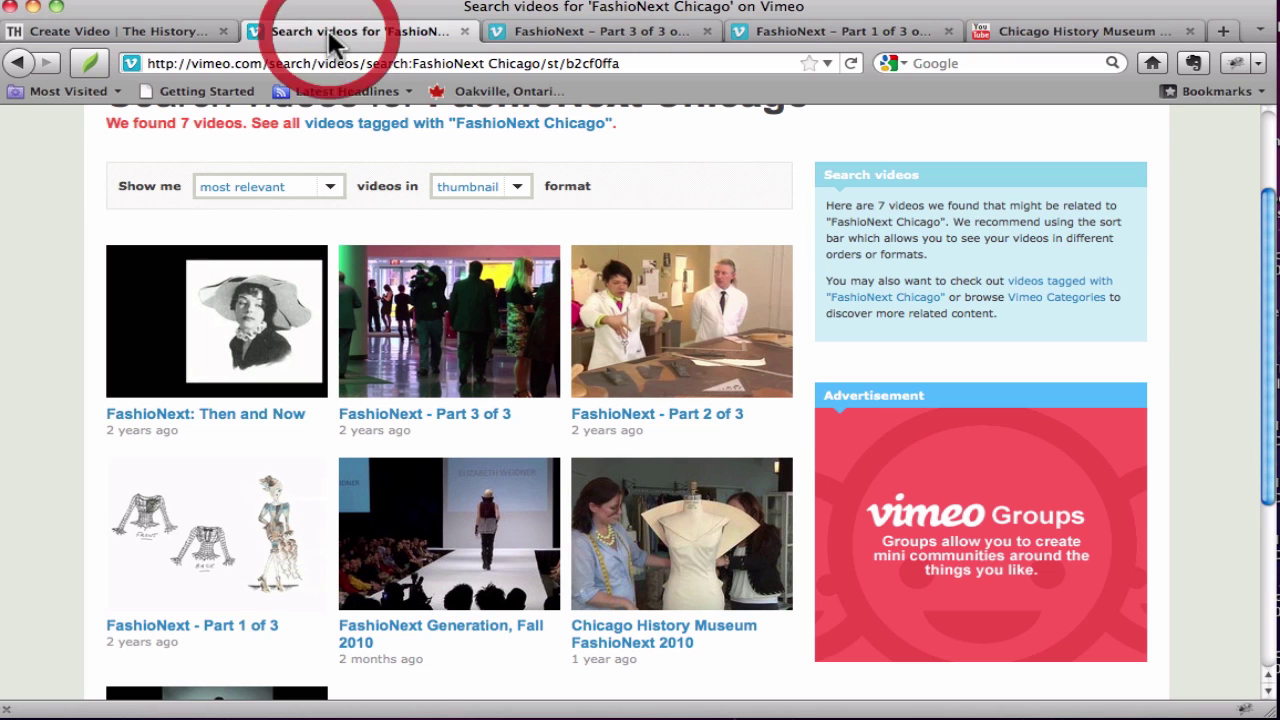
click(180, 32)
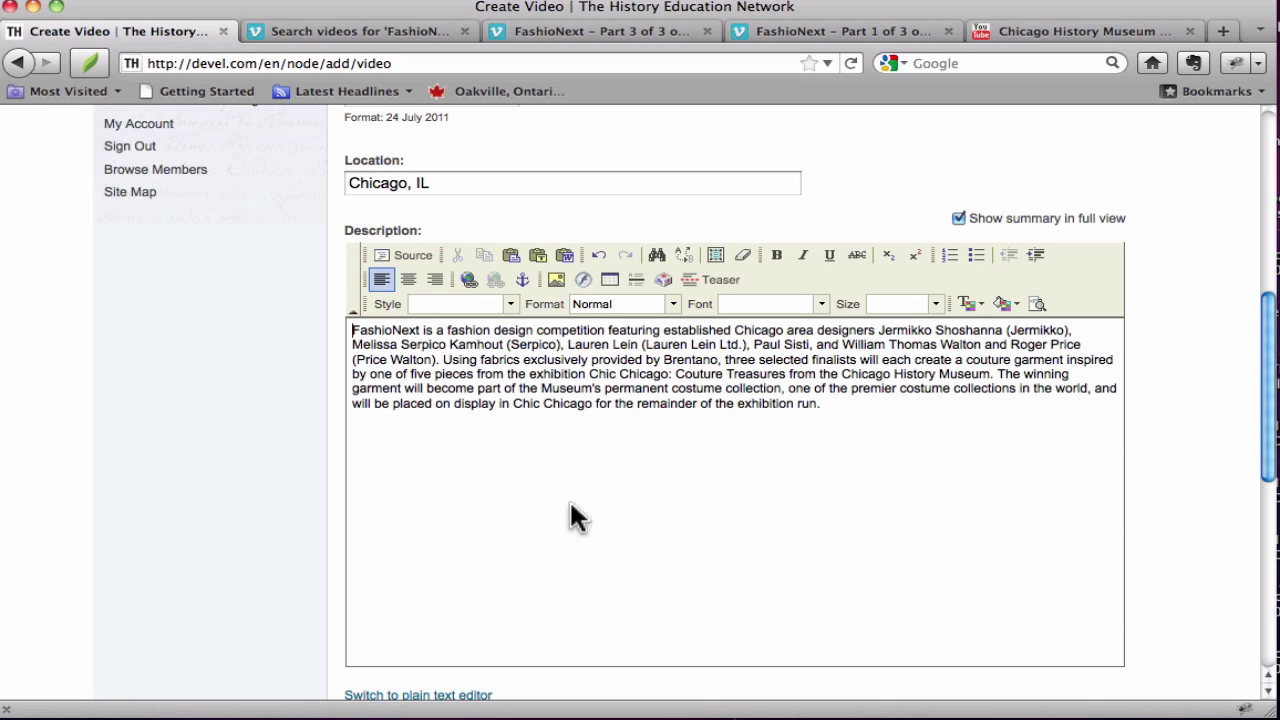
click(353, 331)
key(Return)
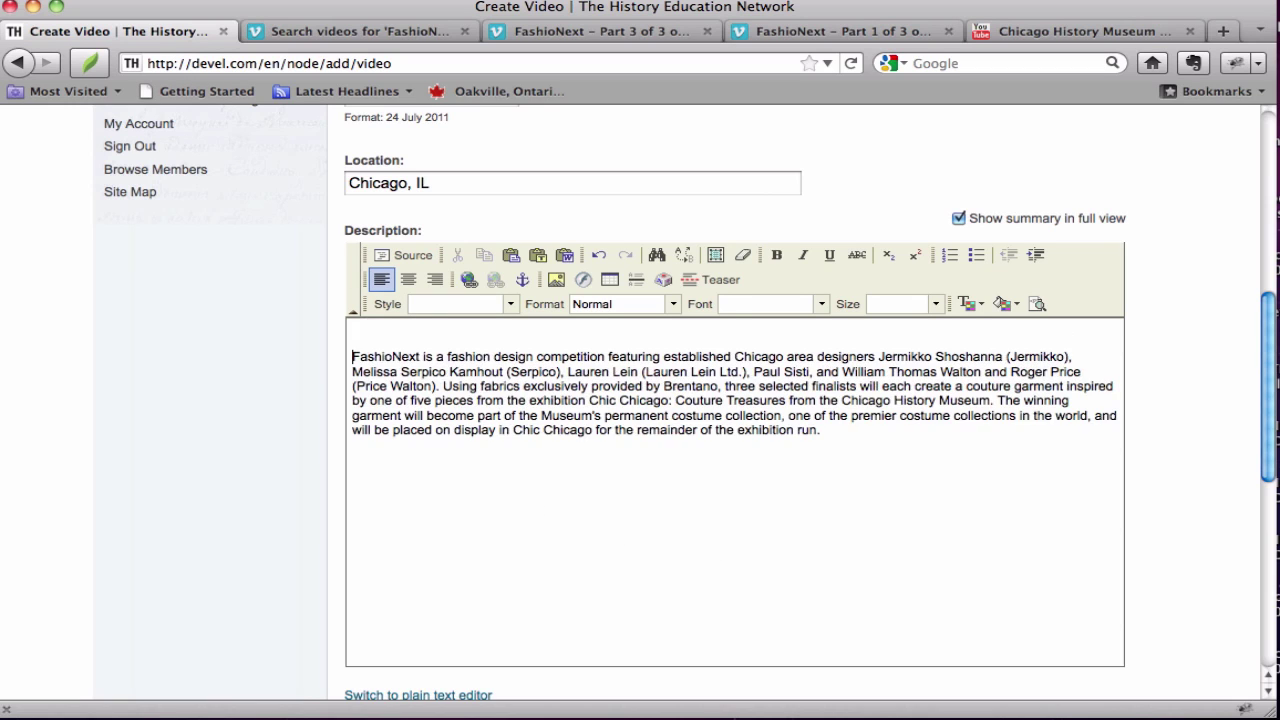
text(Video 1)
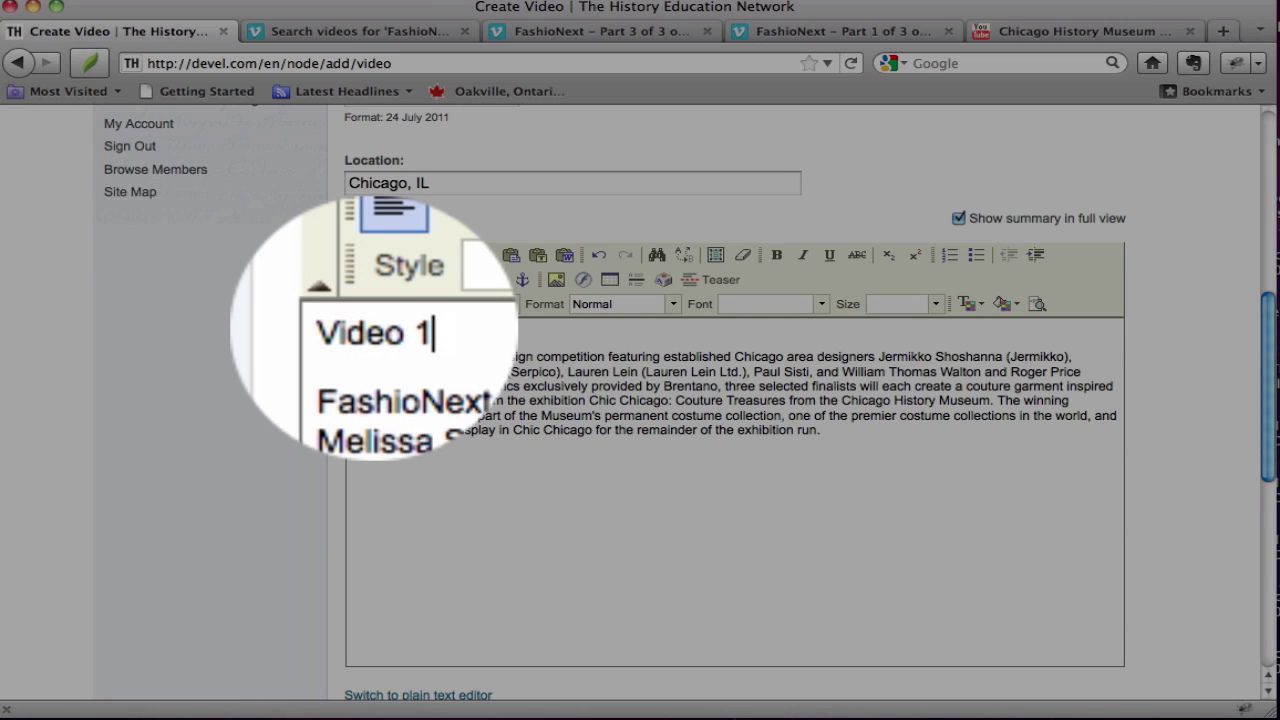
key(shift+Left)
key(shift+Left)
key(shift+Left)
key(shift+Left)
key(shift+Left)
key(shift+Left)
key(shift+Left)
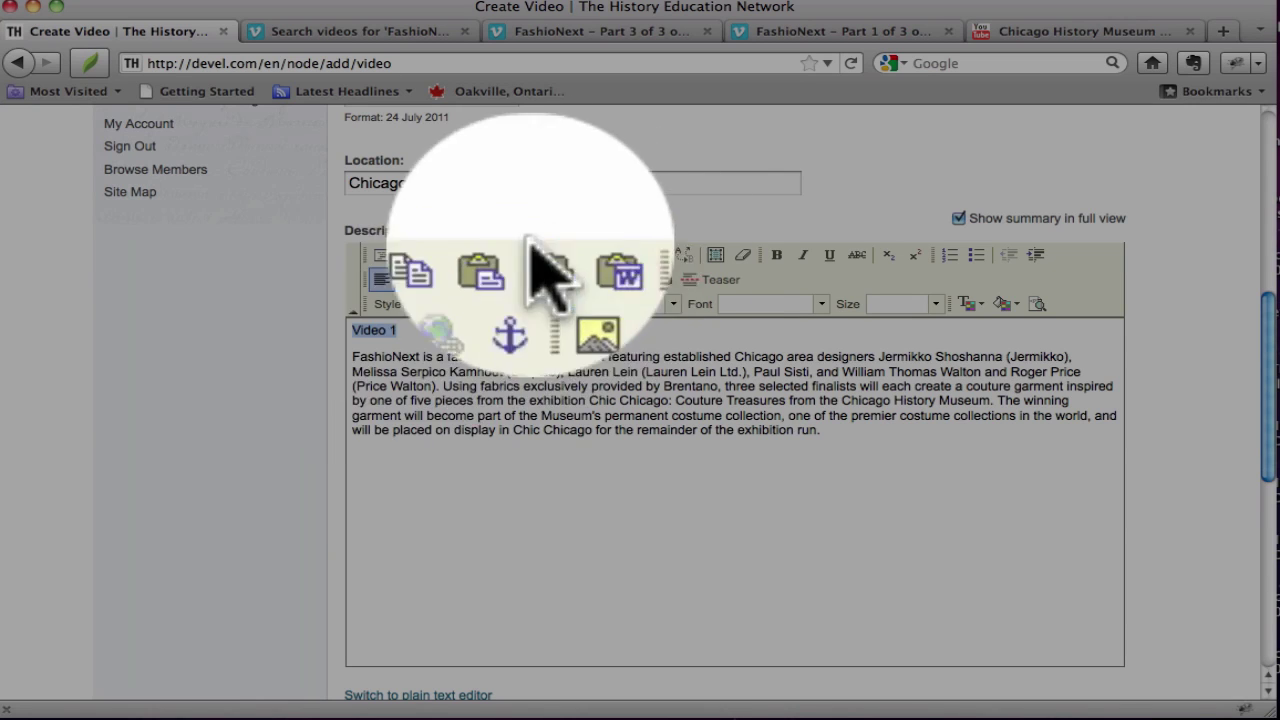
click(776, 255)
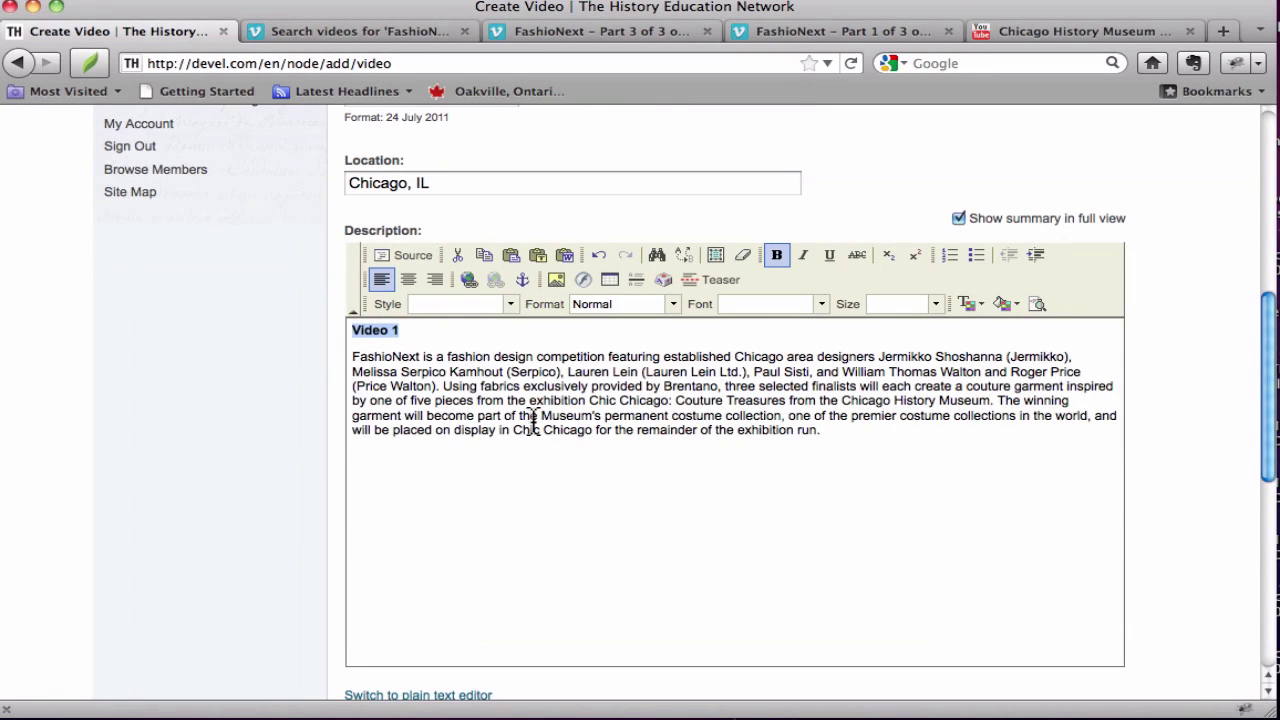
- Add a bold "Video 2" heading on a new line below the description paragraph
double_click(529, 416)
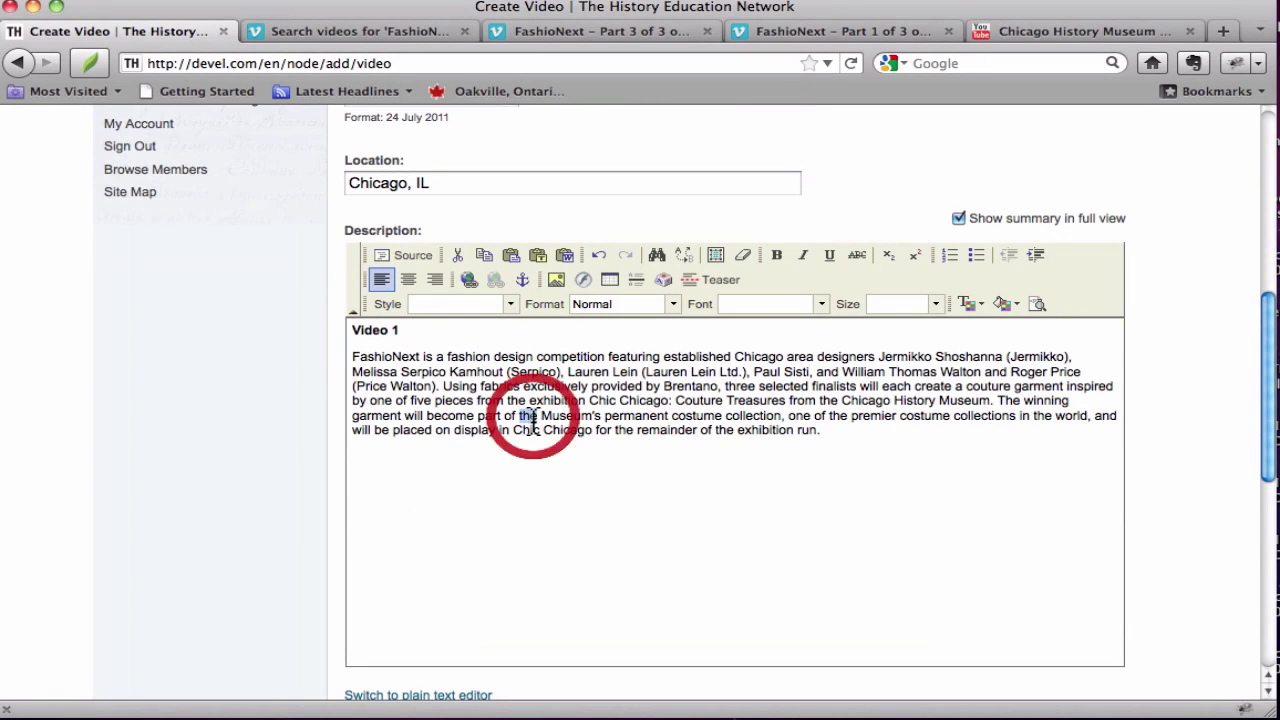
click(854, 430)
key(Return)
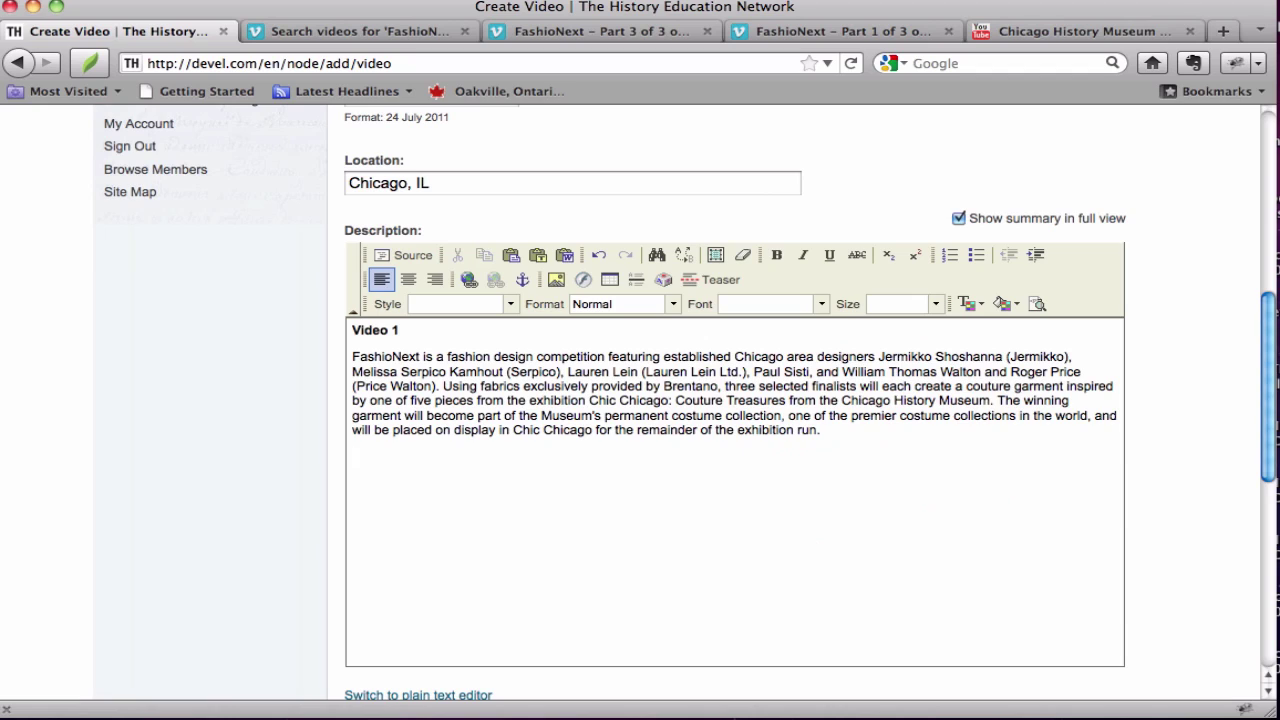
text(Video 2)
key(shift+Home)
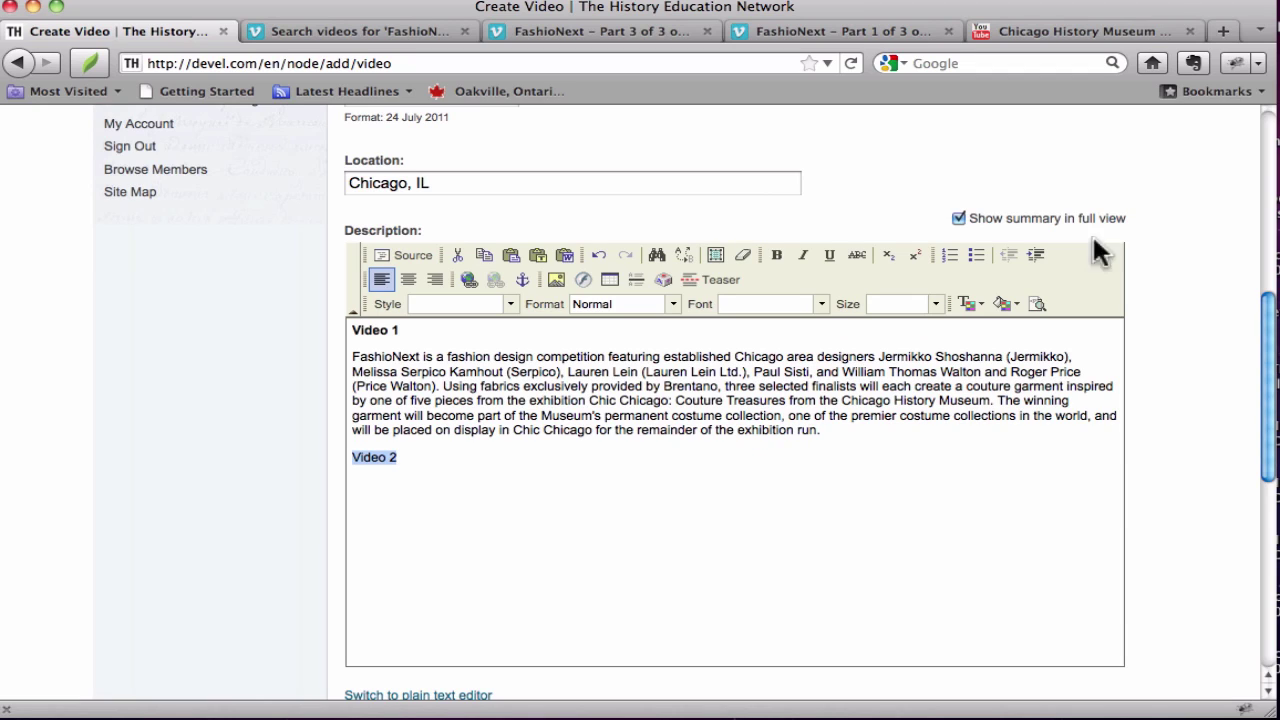
click(776, 255)
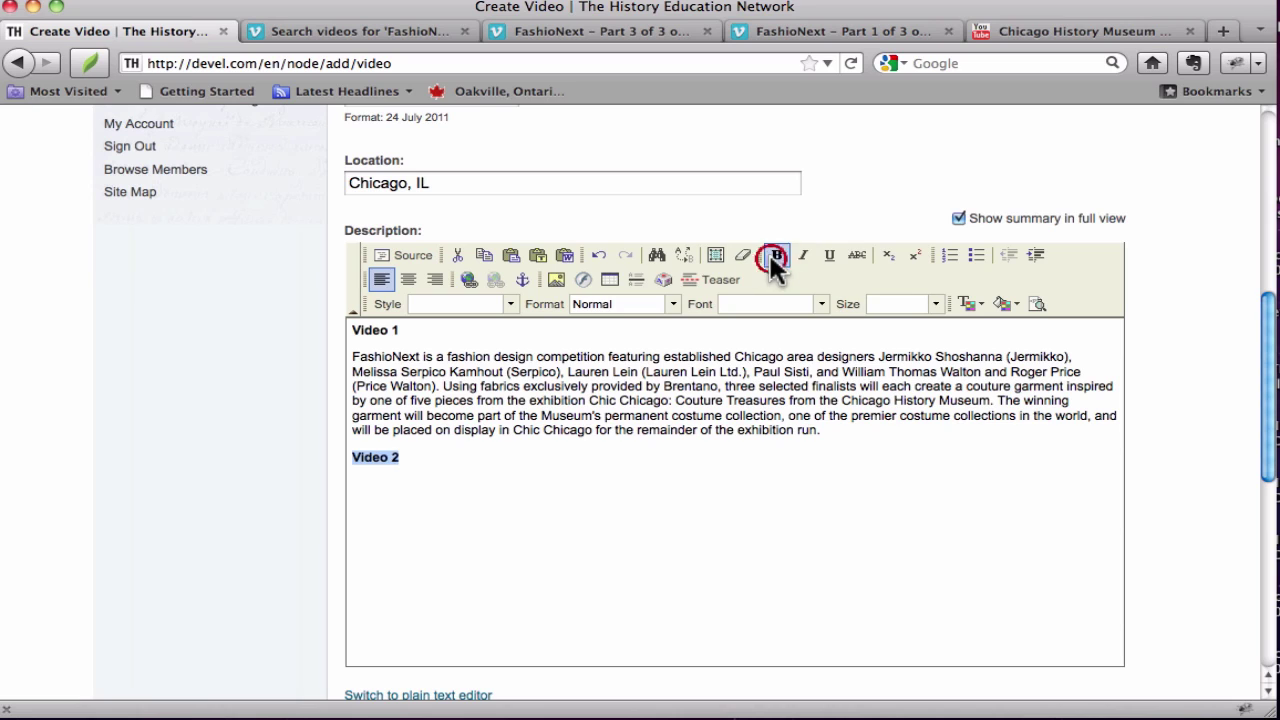
- Enter the placeholder text "Type a description for video 2 here." under the "Video 2" heading
click(535, 458)
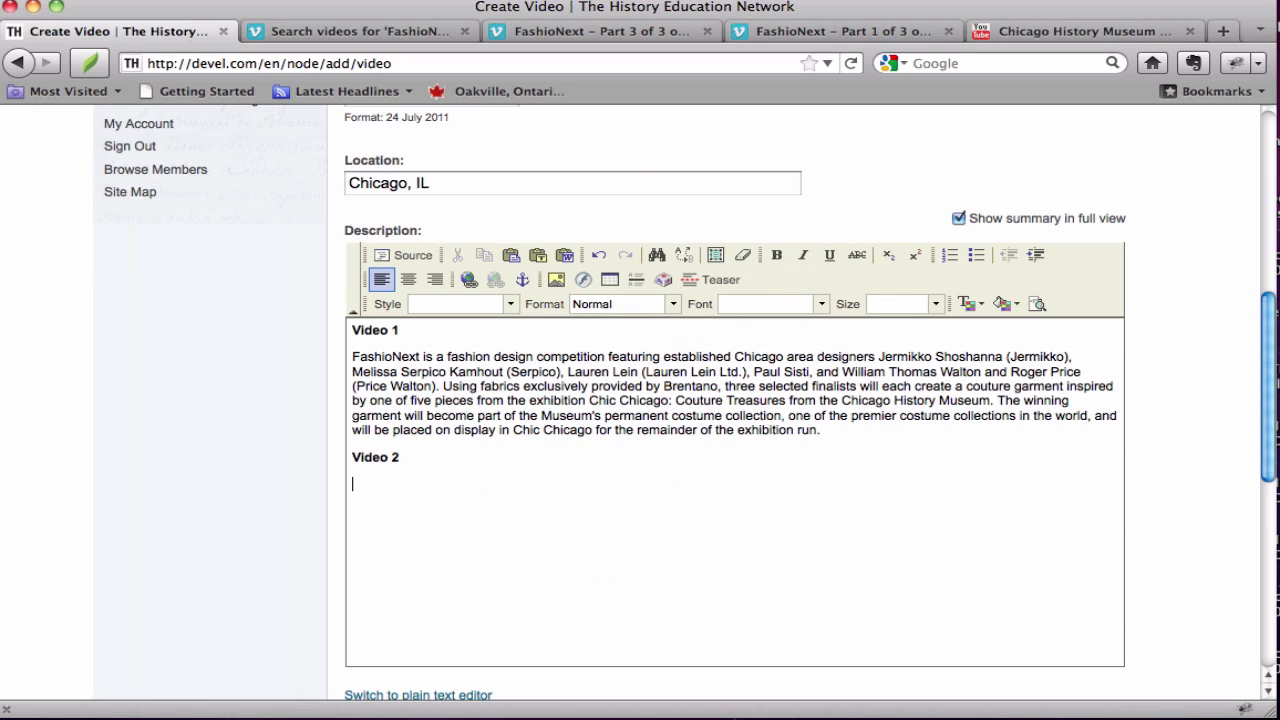
text(Type a description for v)
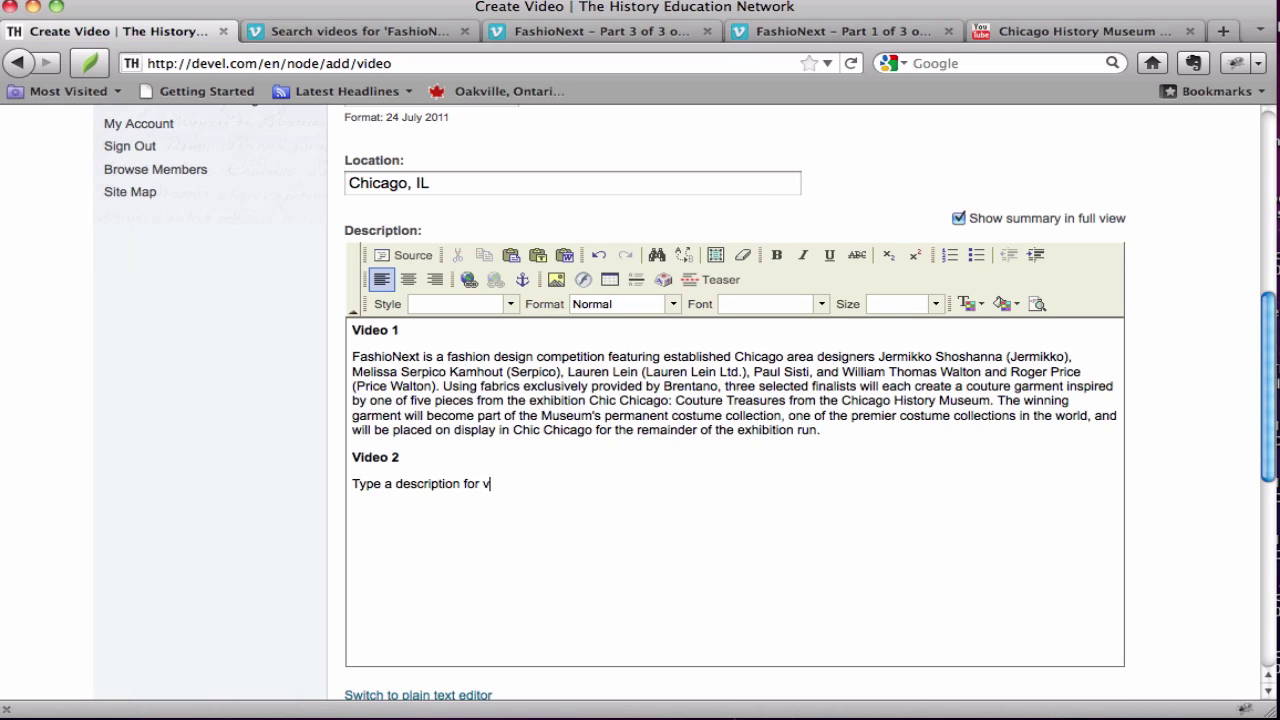
text(ideo 2 here.)
- Add a bold "Video 3" heading below the Video 2 placeholder text
key(Return)
text(Video 3)
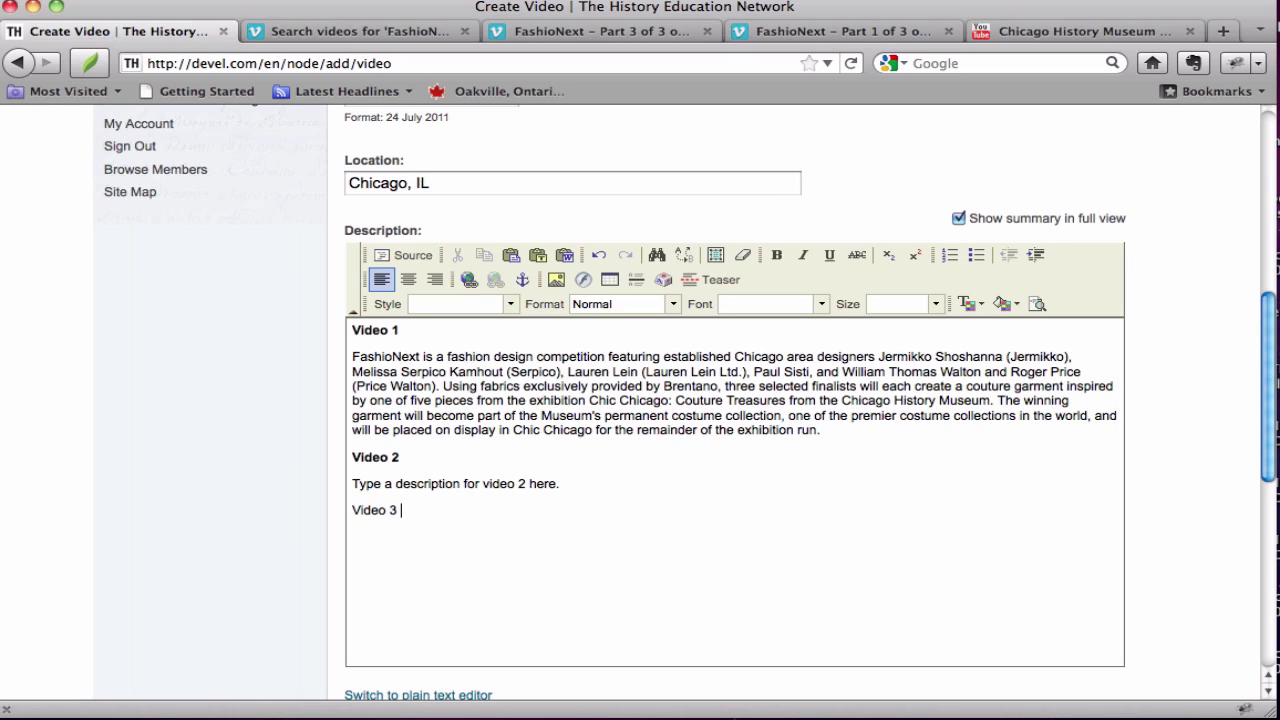
key(shift+Home)
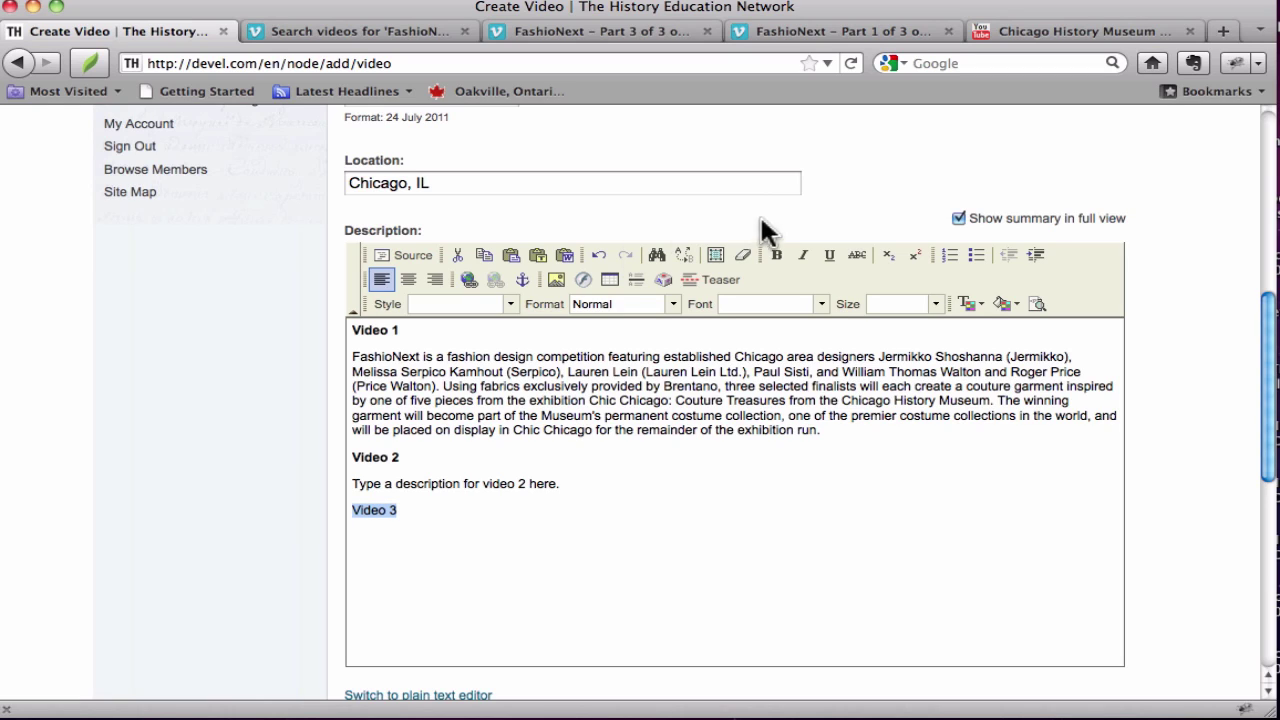
click(776, 255)
click(363, 510)
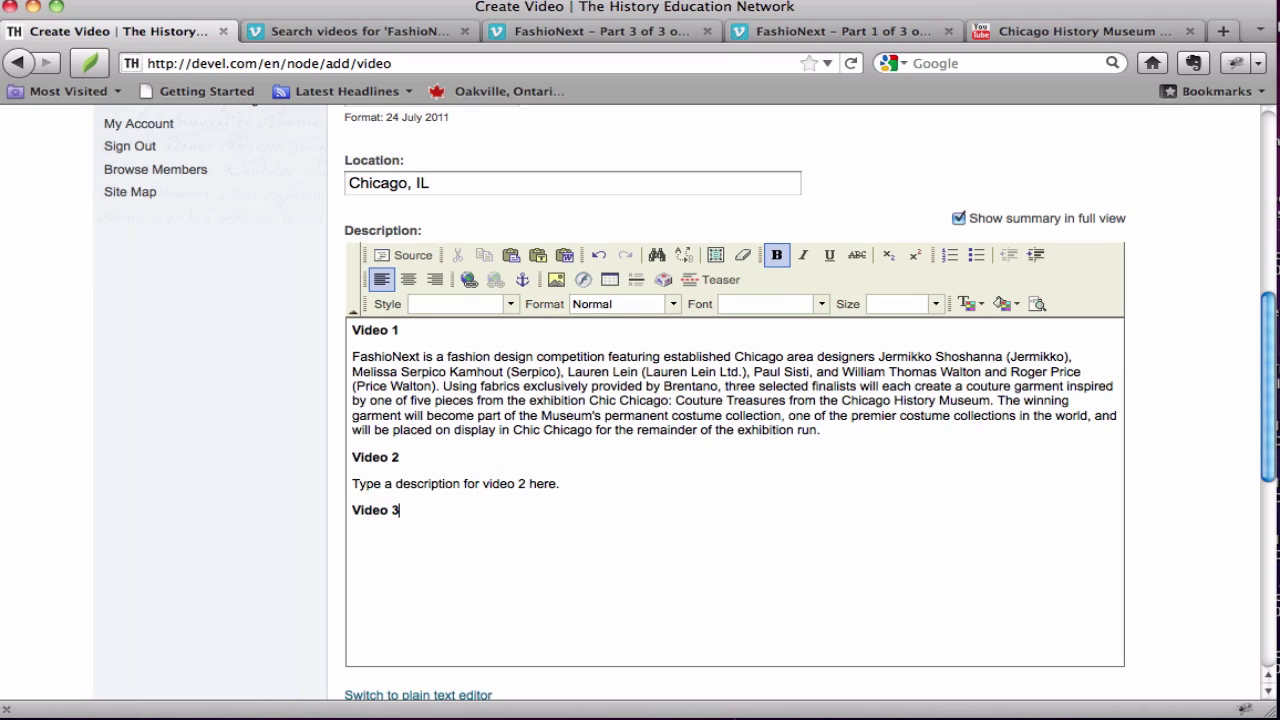
- Enter the non-bold placeholder text "Type a desription of video 3." under the "Video 3" heading
key(ctrl+b)
text(Type a desripti)
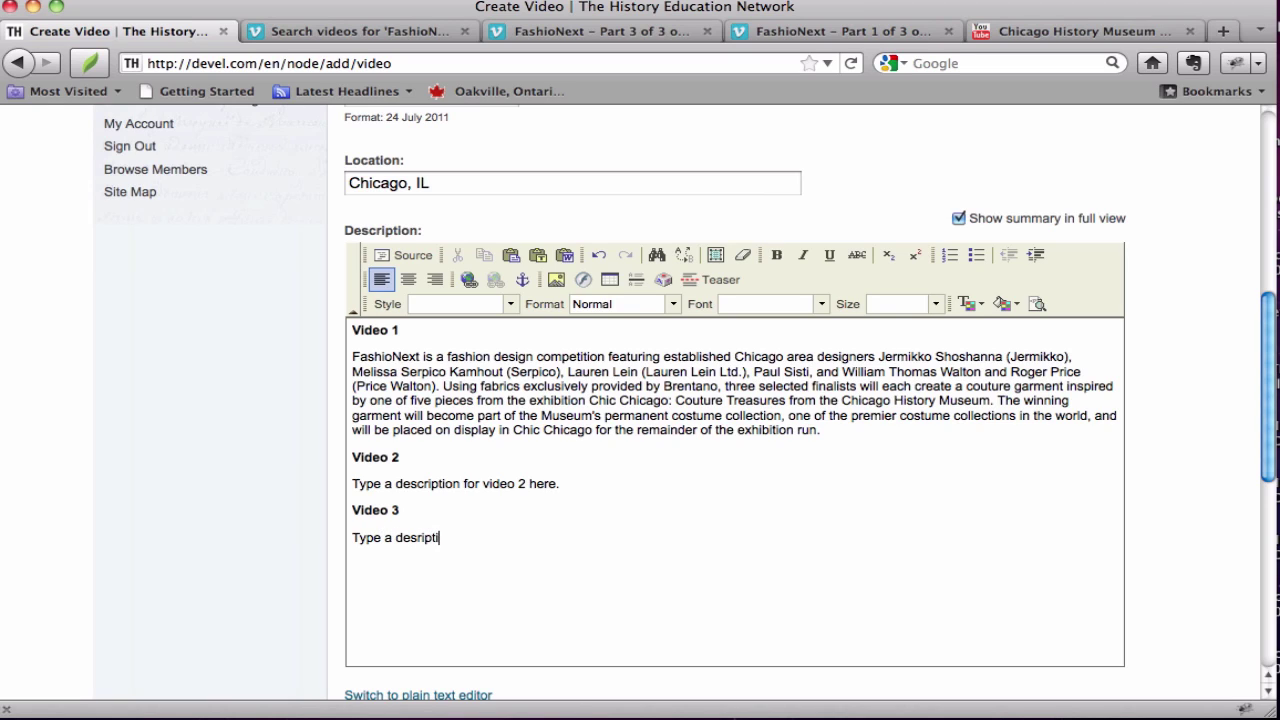
text(on of video 3)
- Copy the FashioNext competition paragraph that sits under the "Video 1" heading
click(519, 484)
click(520, 372)
key(ctrl+4)
key(ctrl+1)
key(Up)
key(alt+Left)
key(alt+Left)
key(alt+Left)
key(Up)
key(shift+Down)
key(shift+Down)
key(shift+Down)
key(shift+Down)
key(shift+Down)
key(shift+Down)
key(super+c)
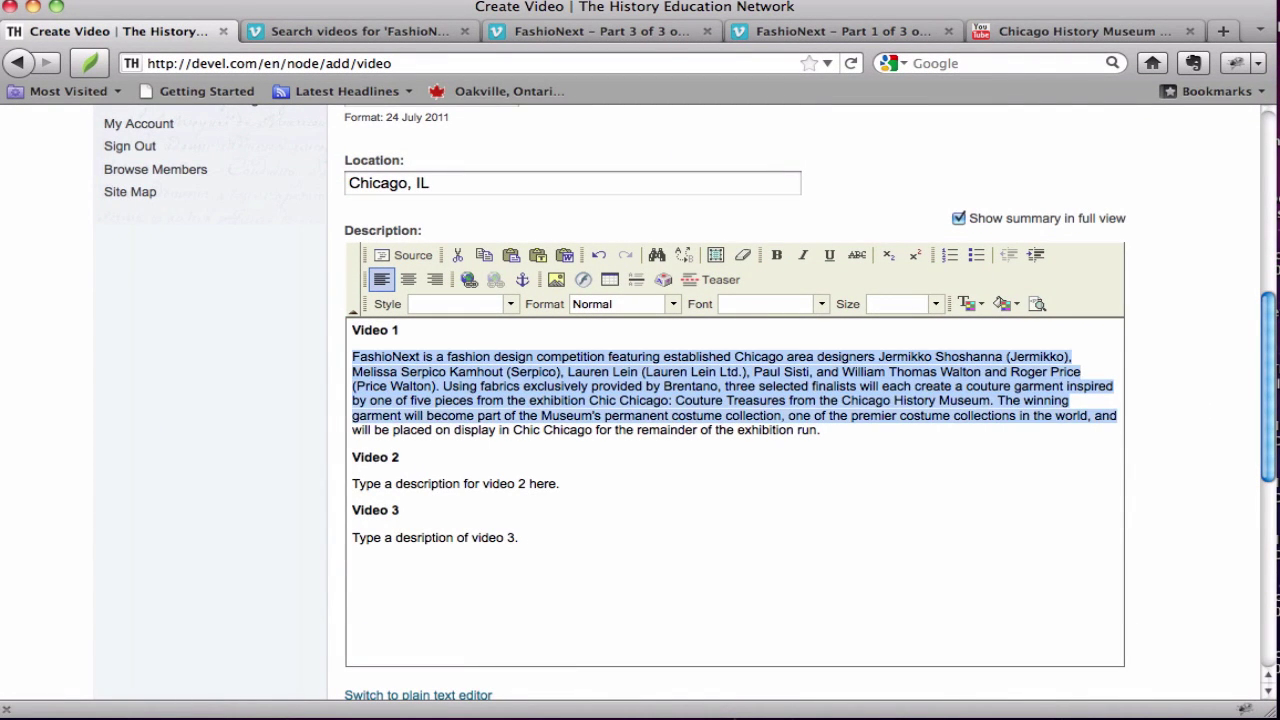
- Paste the copied competition paragraph above the "Video 1" heading and remove the empty line at the start of the description
key(Up)
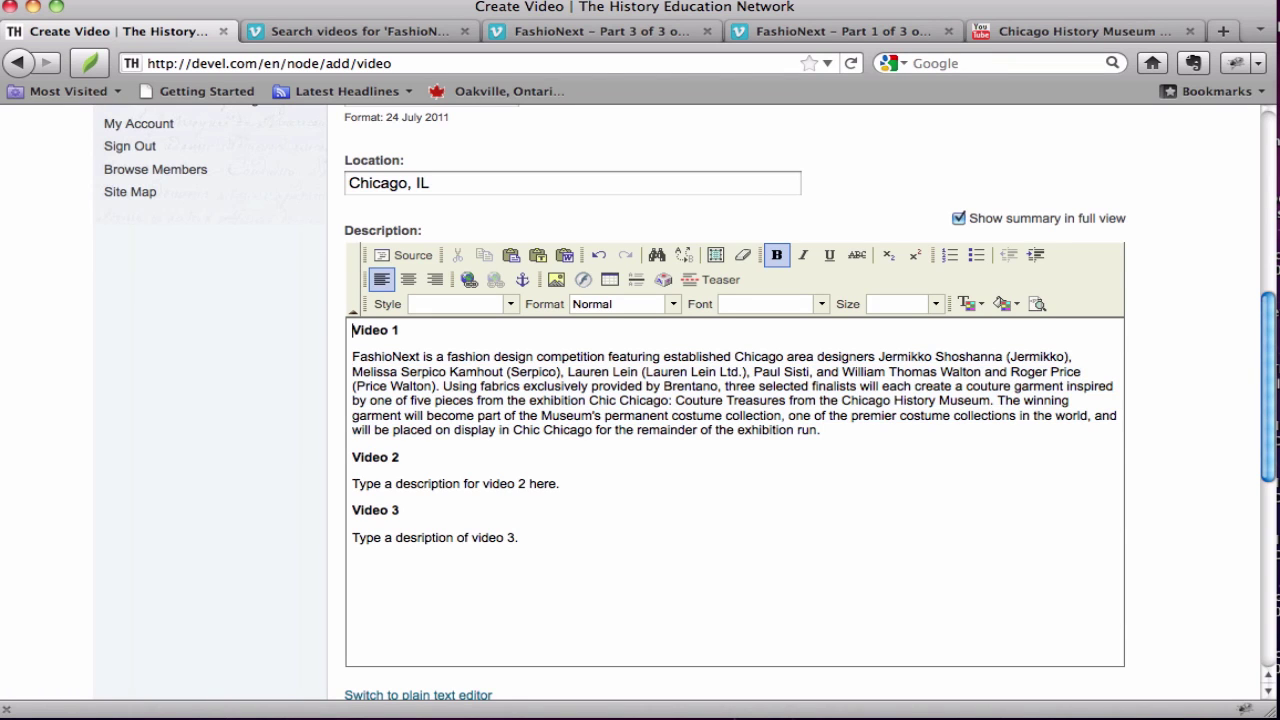
key(Return)
key(Up)
key(super+v)
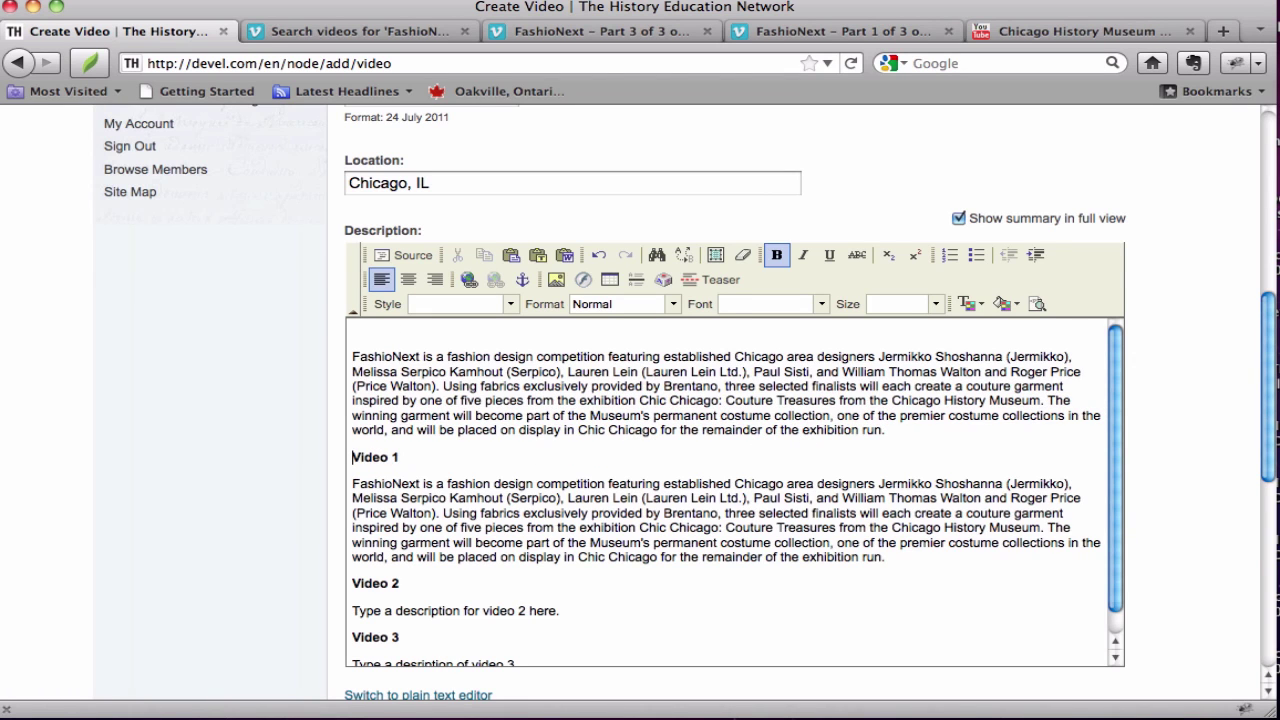
key(Up)
key(BackSpace)
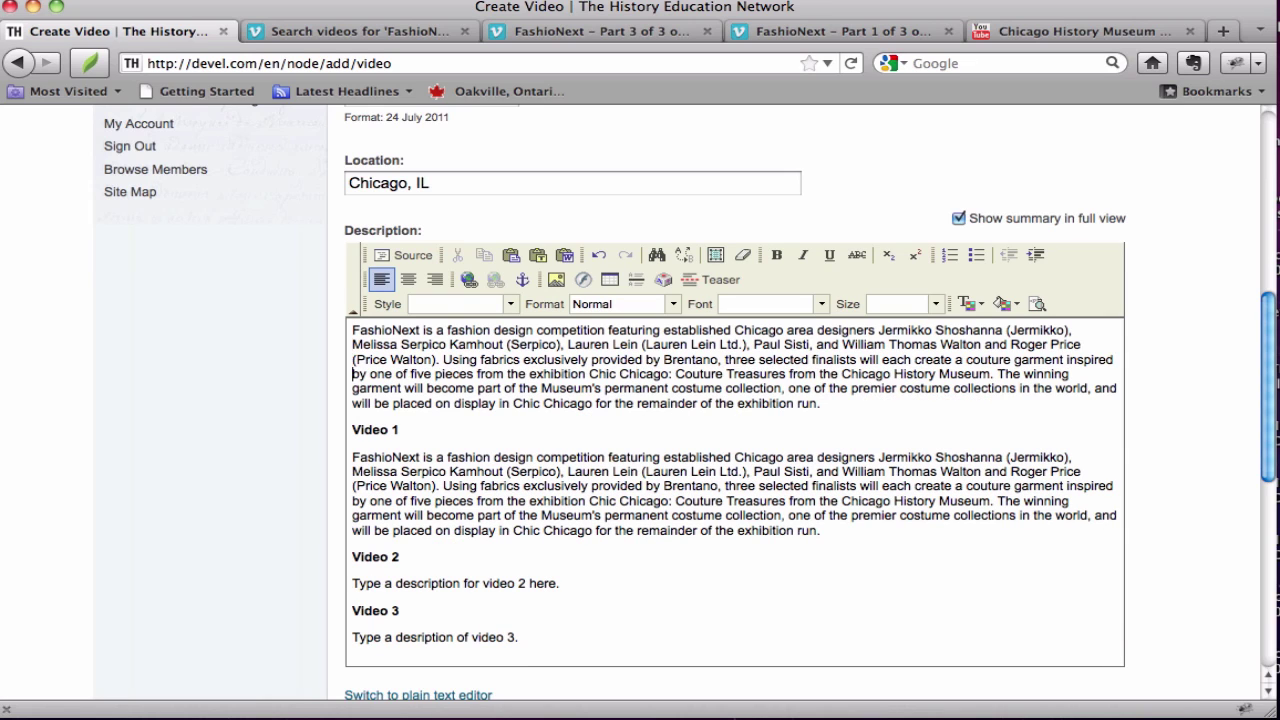
- Delete the duplicate competition paragraph between the "Video 1" and "Video 2" headings
key(shift+Down)
key(shift+Down)
key(shift+Down)
key(shift+Down)
key(shift+Down)
key(shift+Down)
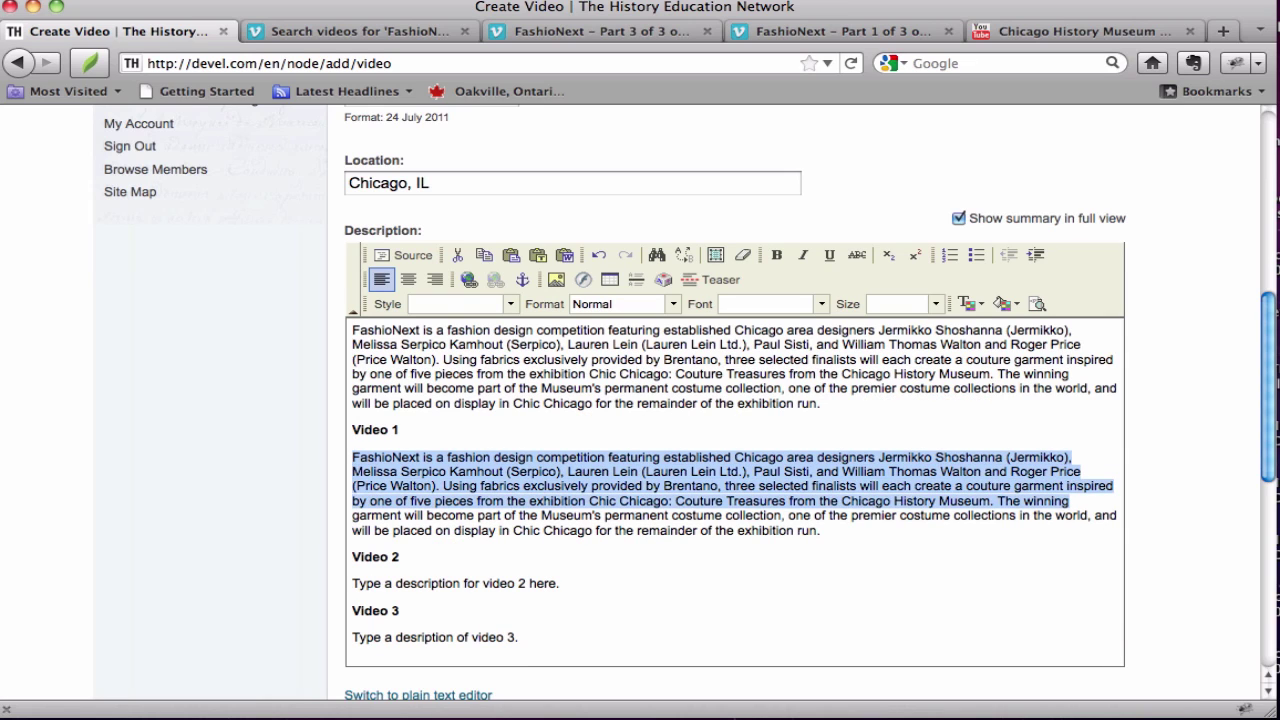
key(BackSpace)
- Enter the non-bold placeholder text "Type a description of video 1 here." under the "Video 1" heading
key(Up)
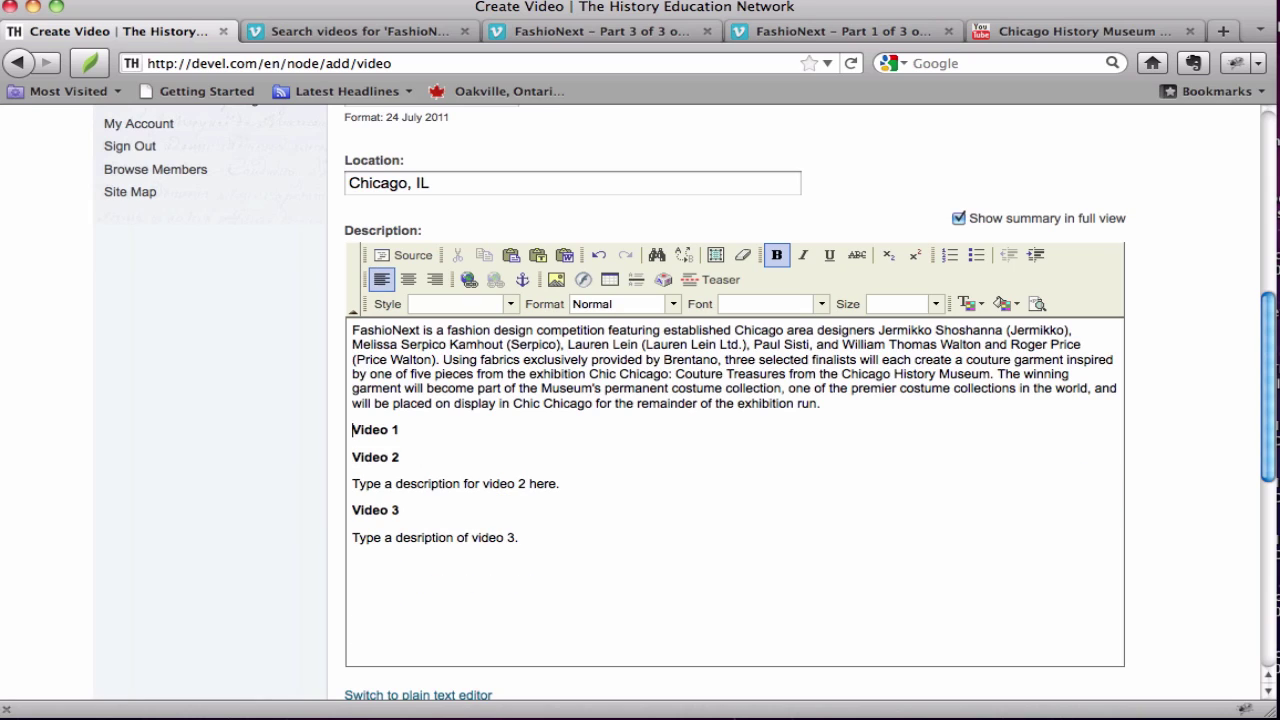
key(End)
key(Return)
key(ctrl+b)
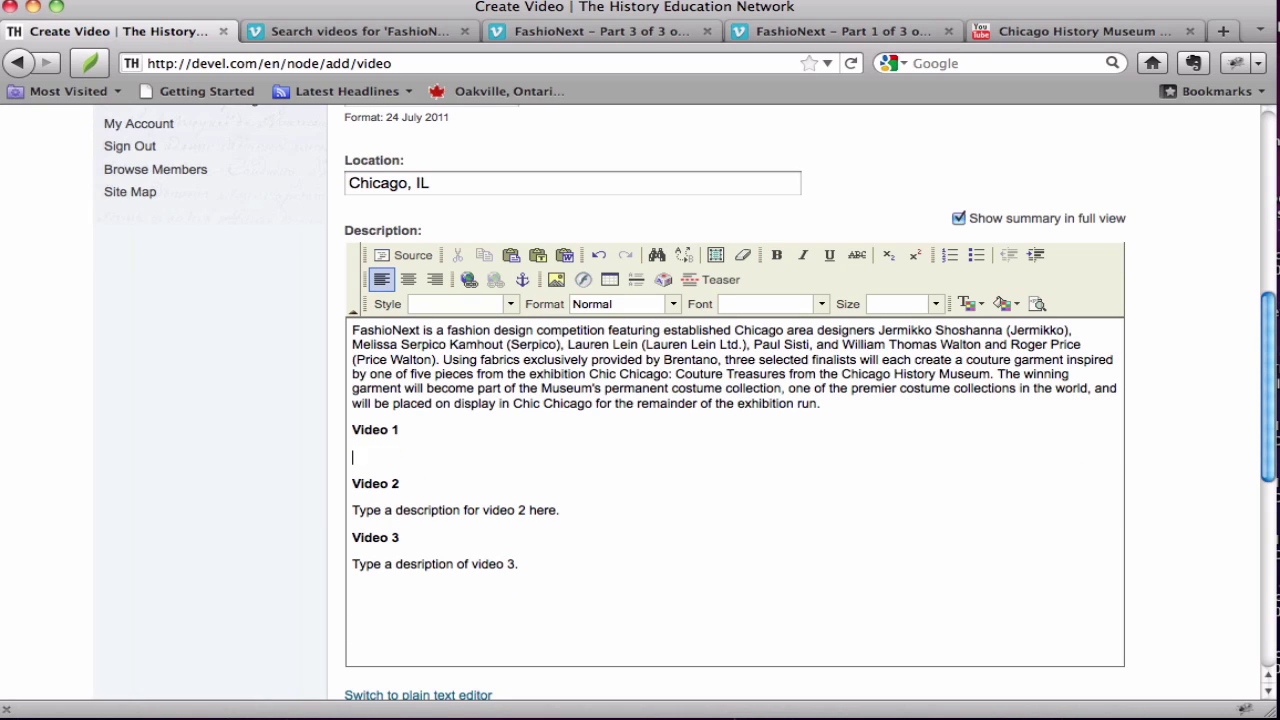
text(Type a description o)
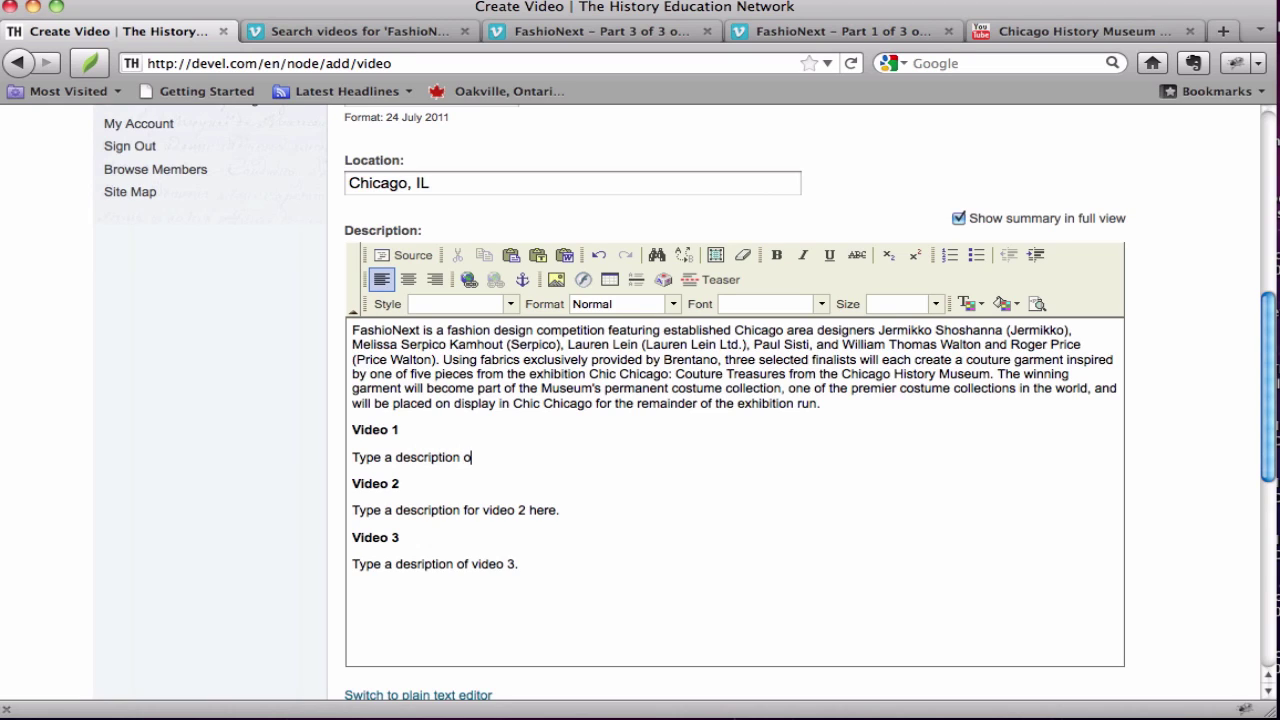
text(f video 1 here.)
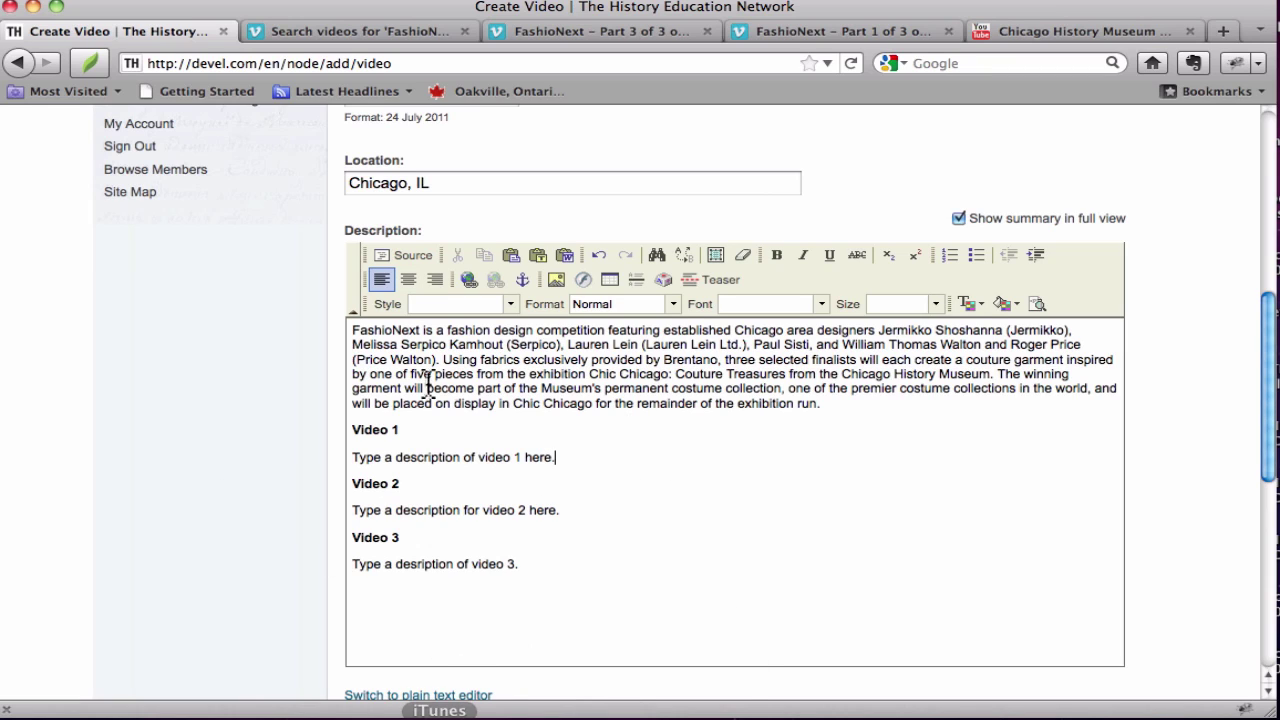
- Check the form down to its Link field and bring up the "FashioNext - Part 1 of 3" Vimeo page
scroll(714, 446, down, 5)
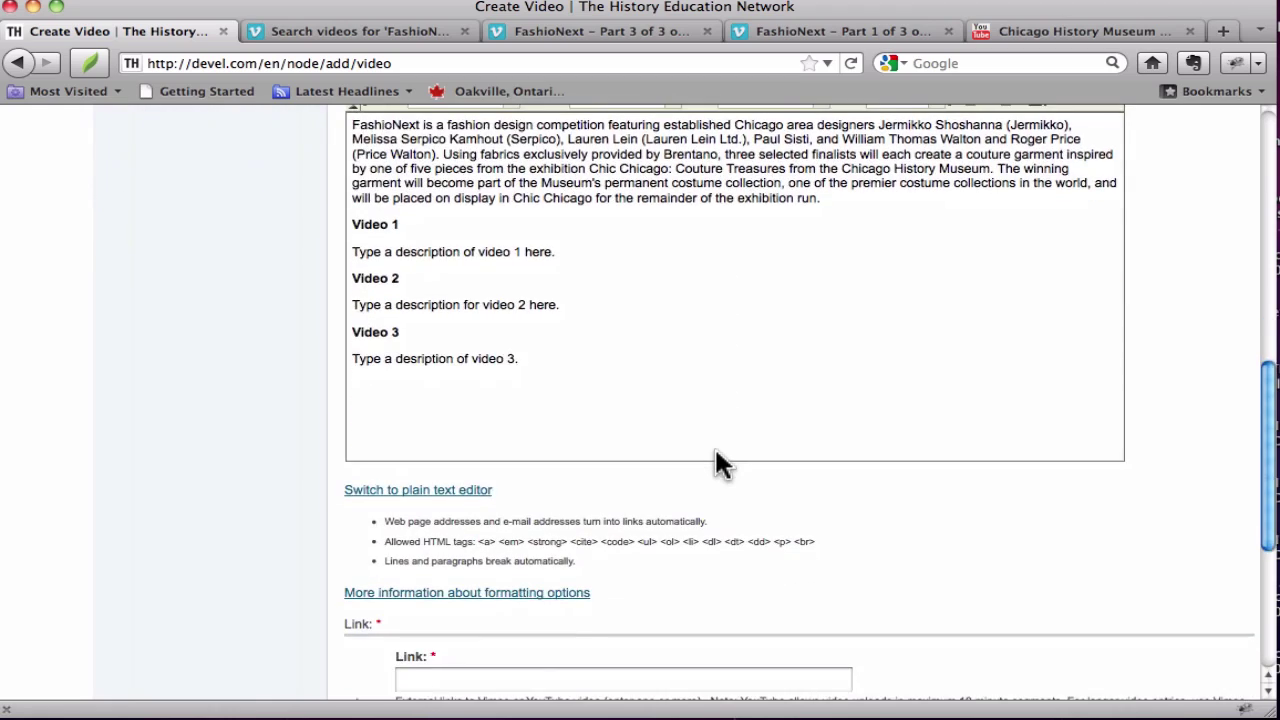
scroll(720, 464, up, 10)
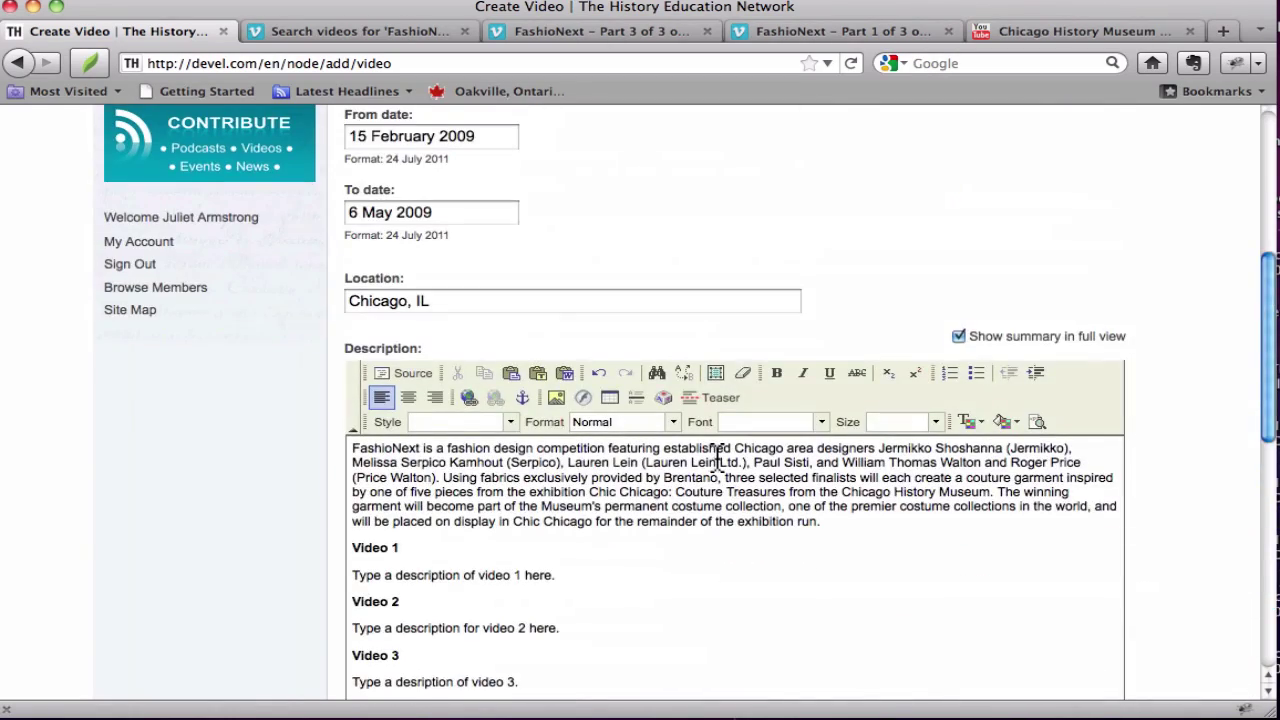
scroll(722, 463, down, 3)
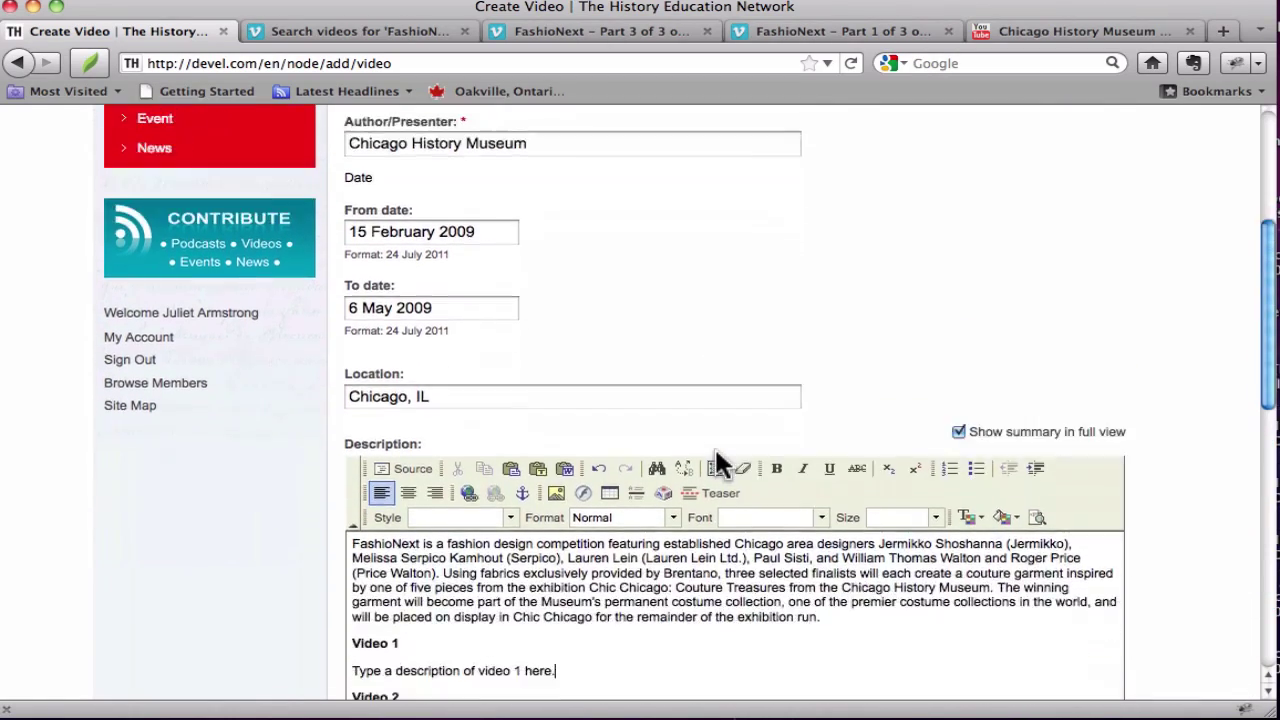
scroll(718, 460, down, 6)
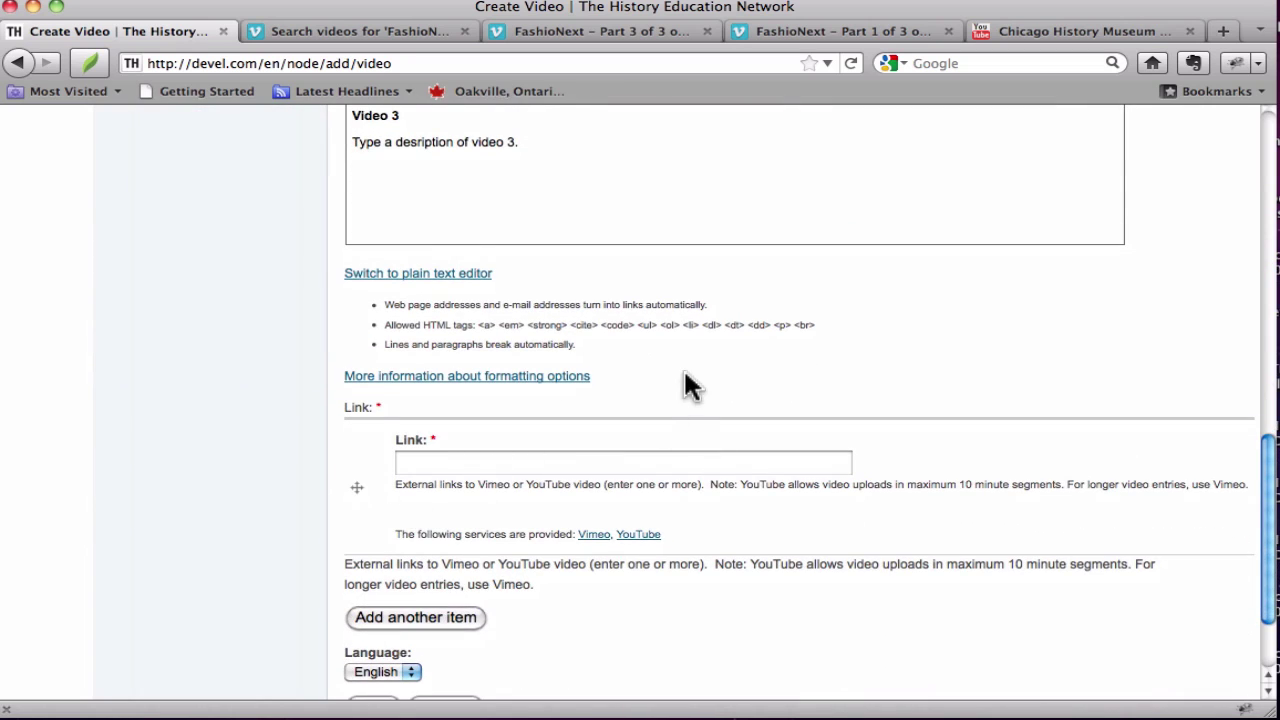
click(775, 30)
scroll(880, 280, up, 4)
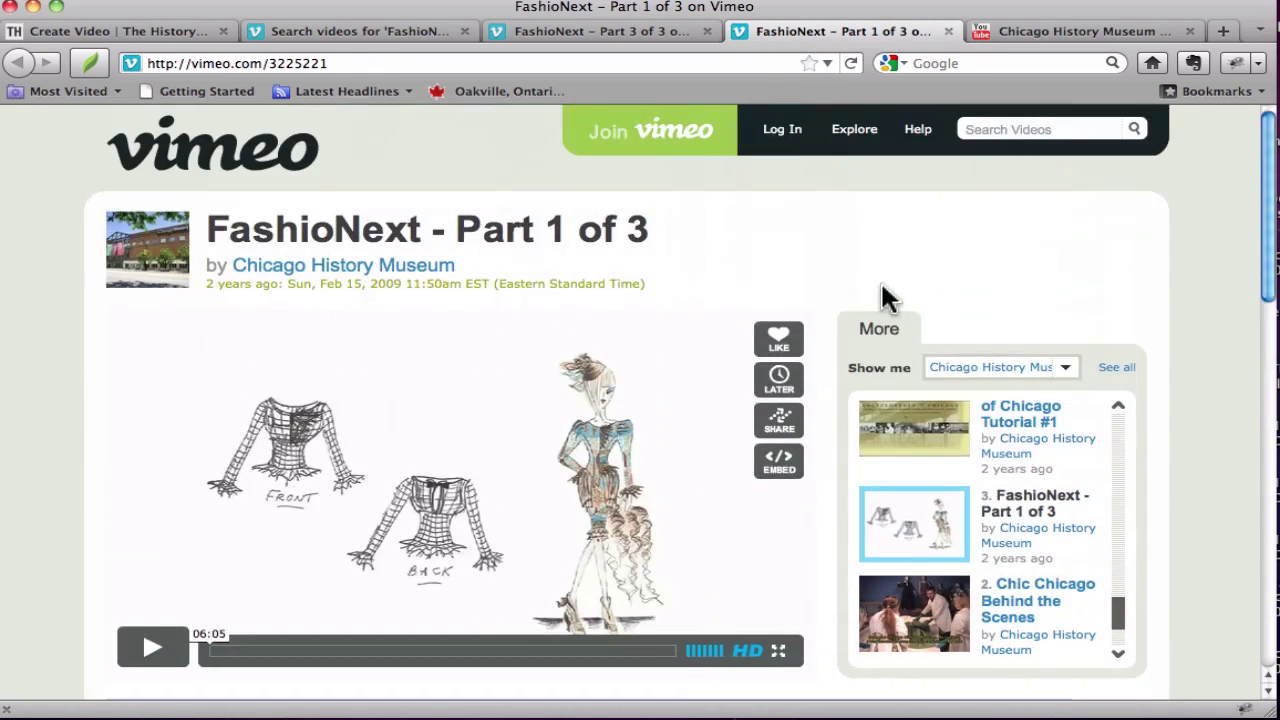
click(888, 226)
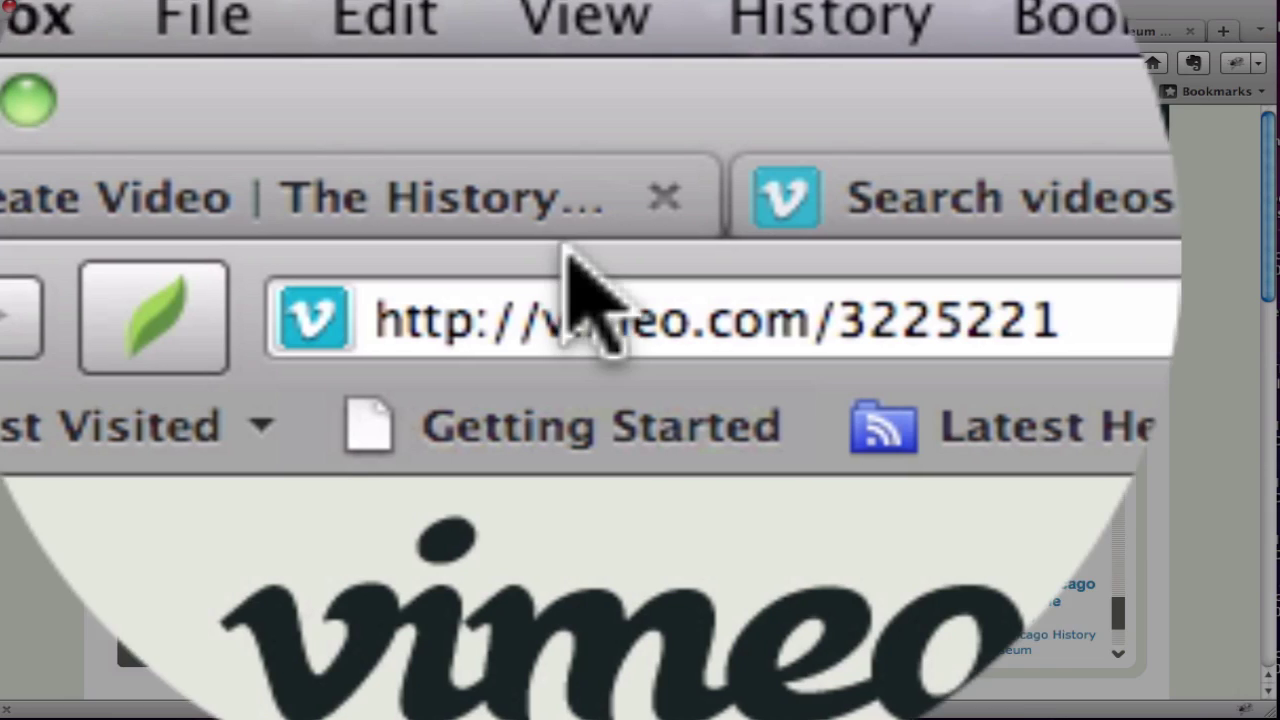
- Select the complete web address of the "FashioNext - Part 1 of 3" page for copying
double_click(196, 63)
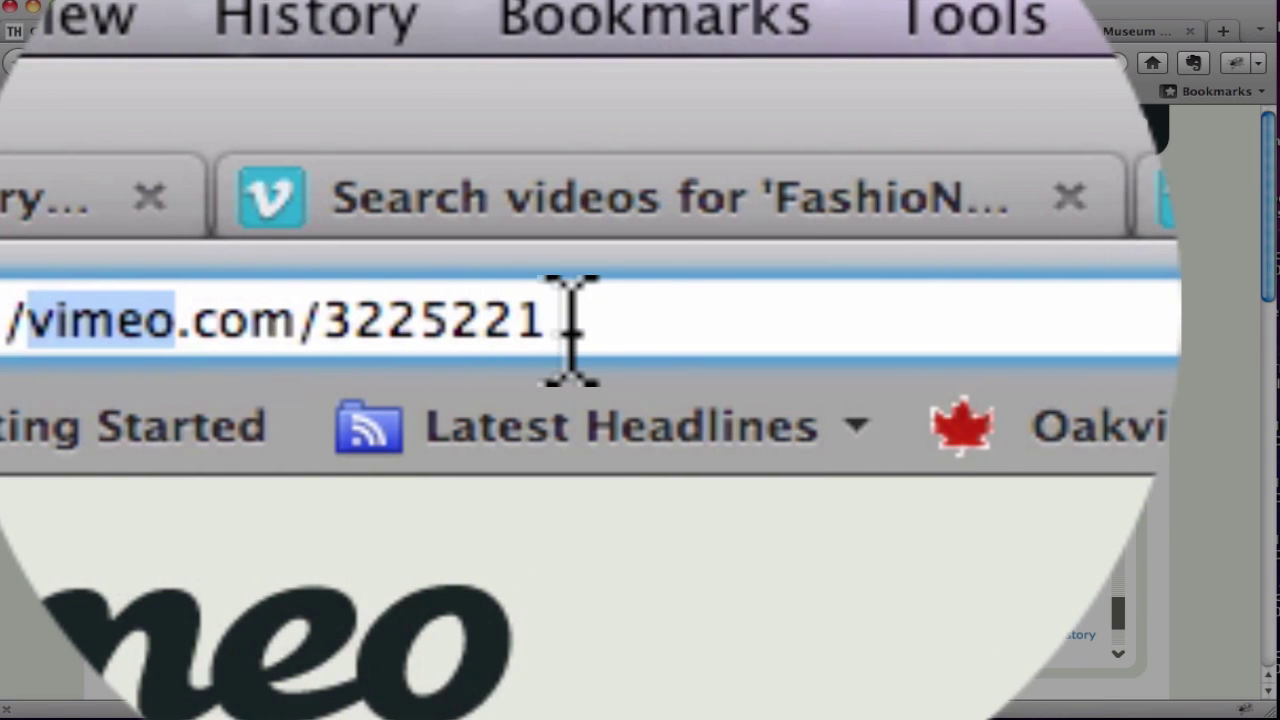
double_click(558, 320)
key(Left)
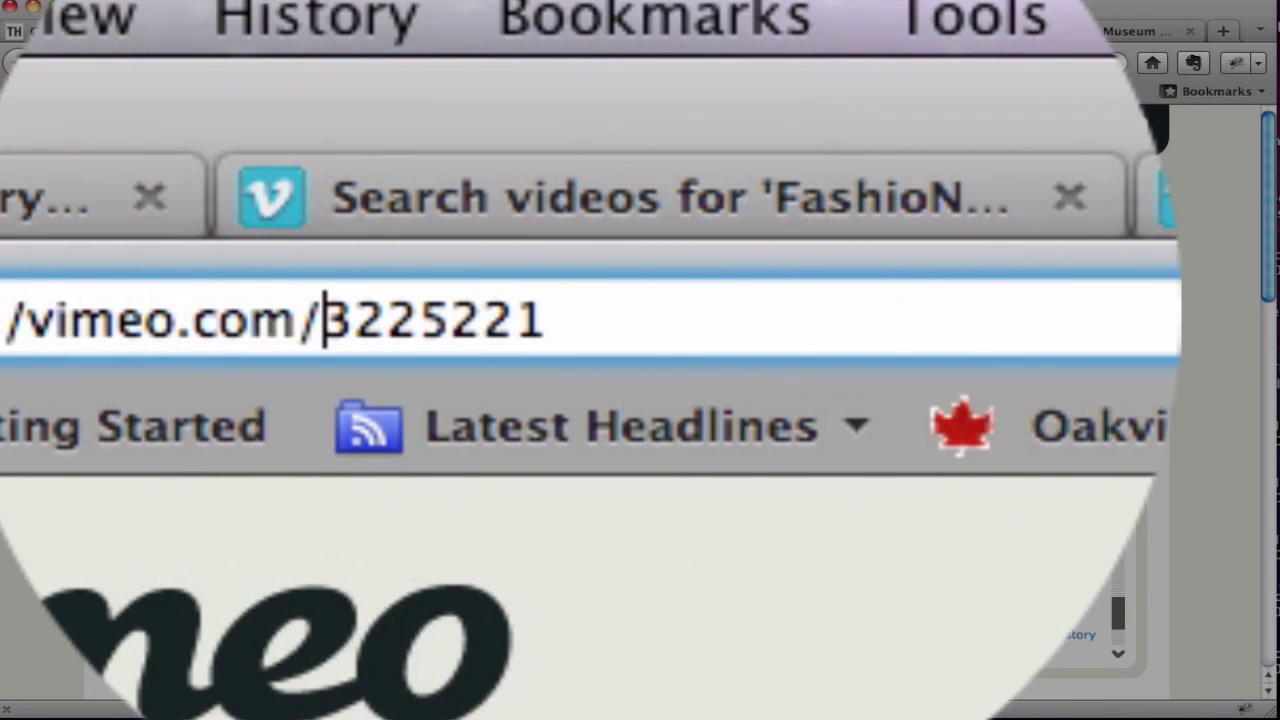
key(shift+Left)
key(shift+Left)
key(shift+Left)
key(shift+Left)
key(shift+Left)
key(shift+Left)
key(shift+Left)
key(shift+Left)
key(shift+Left)
key(shift+Left)
key(shift+Left)
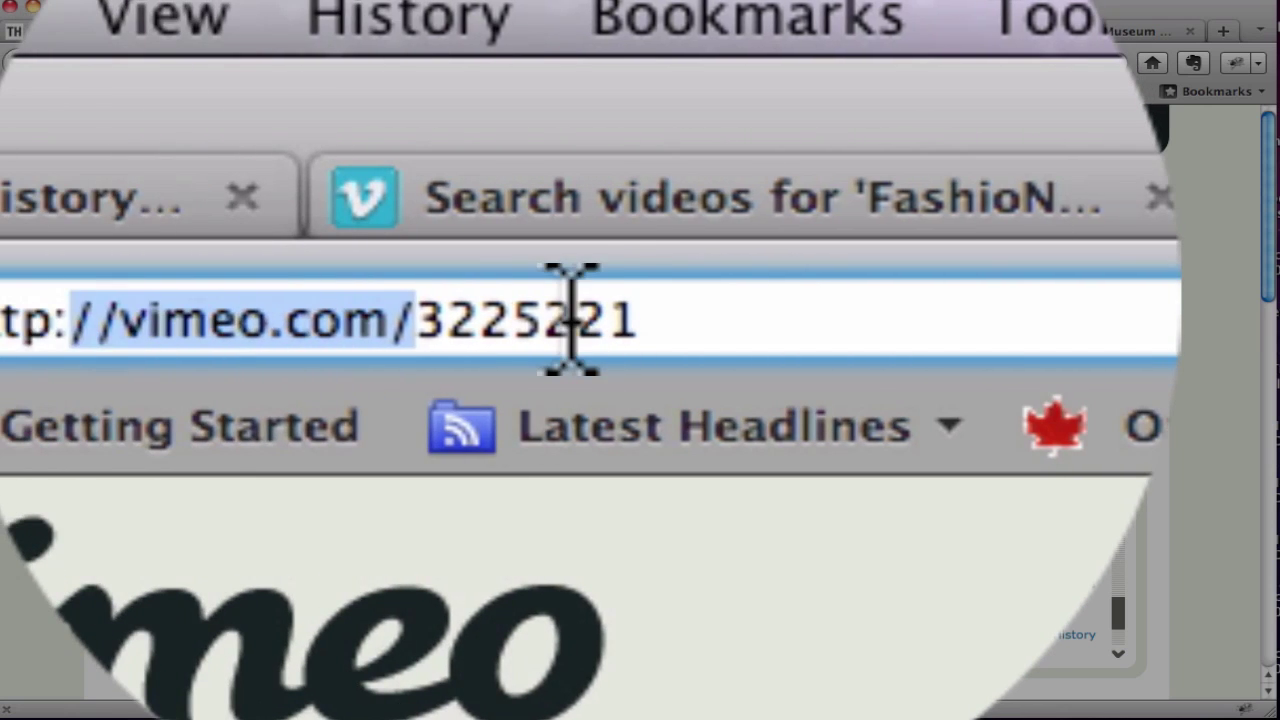
triple_click(478, 320)
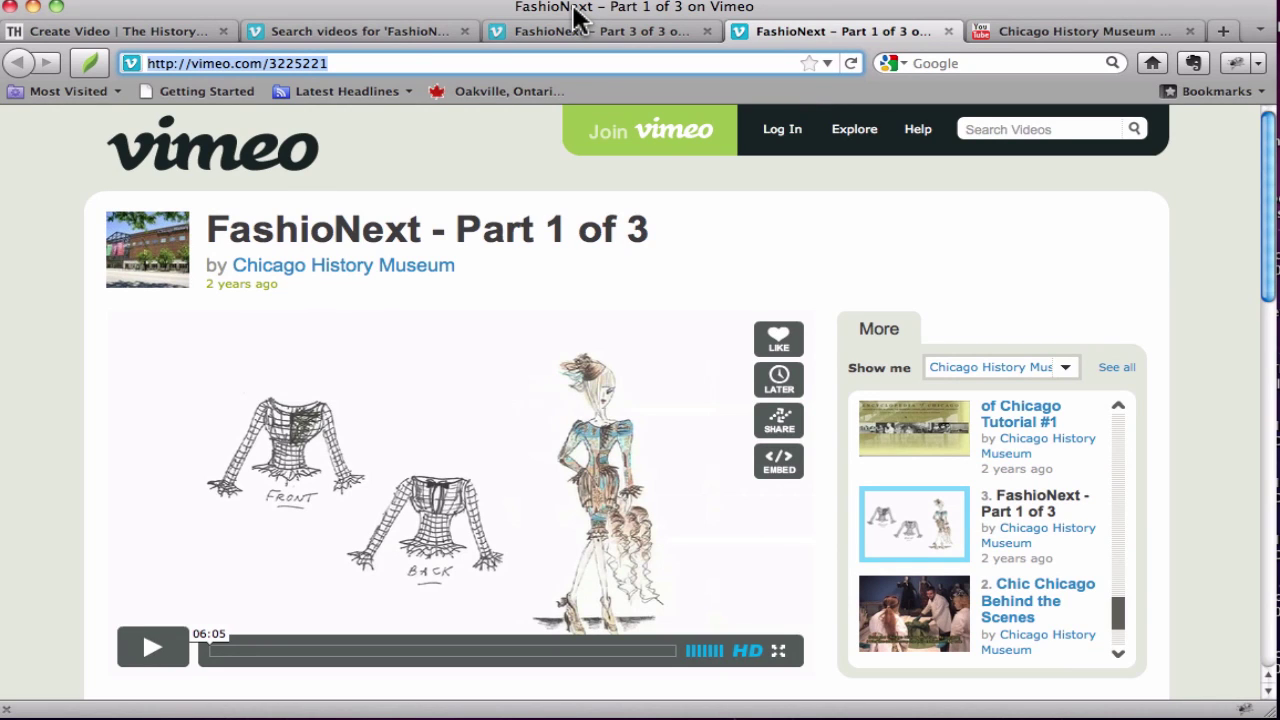
click(142, 30)
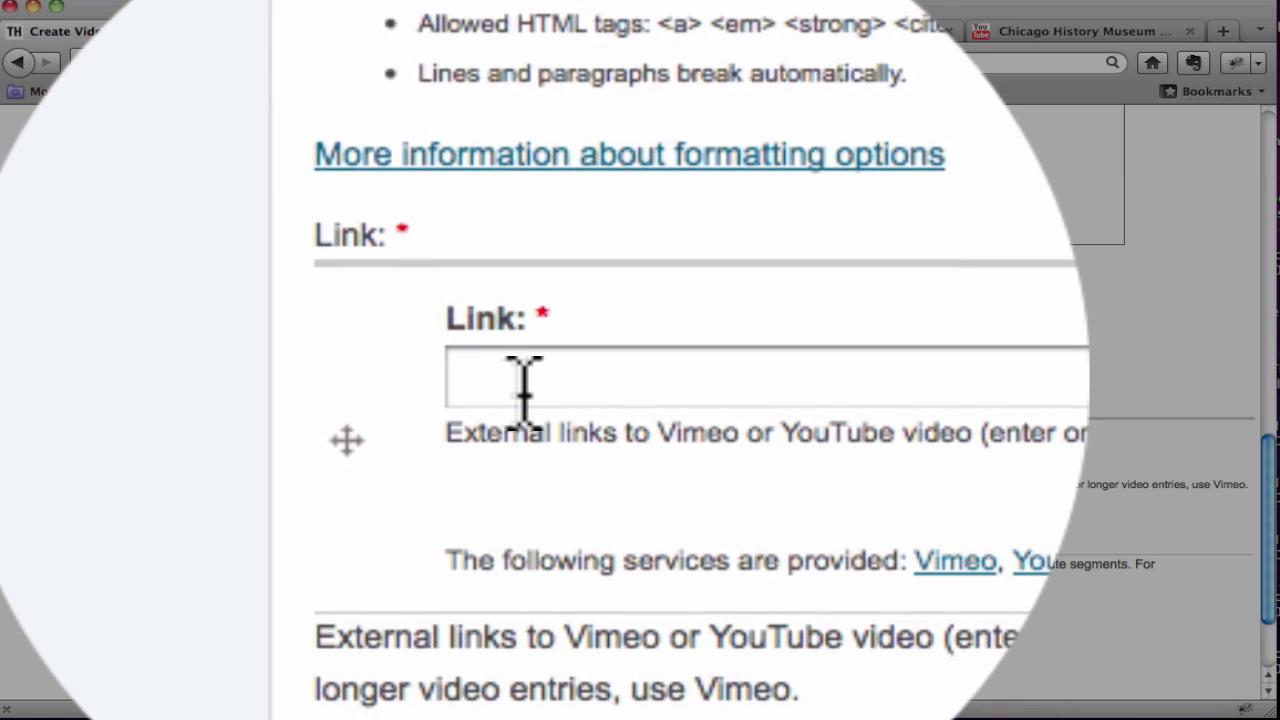
click(425, 463)
text(http://vimeo.com/3225221)
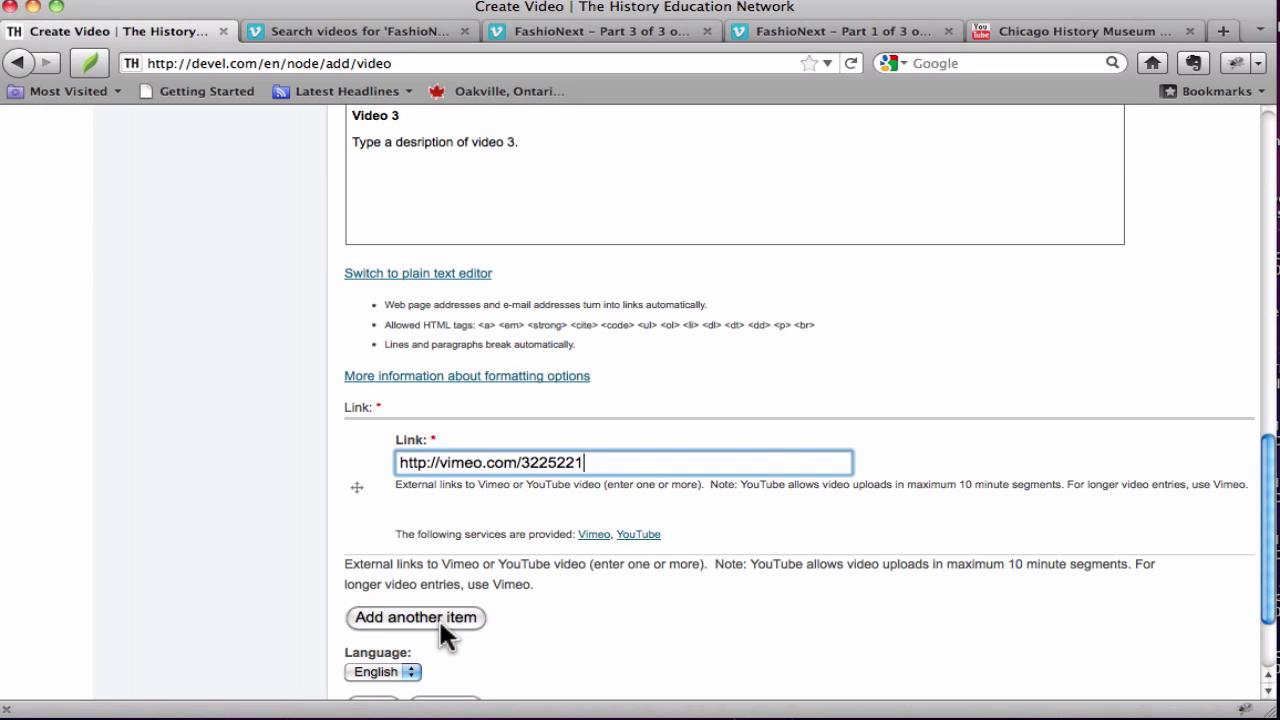
- Add a second link item to the form and open the "FashioNext - Part 2 of 3" search result in a new tab
click(441, 613)
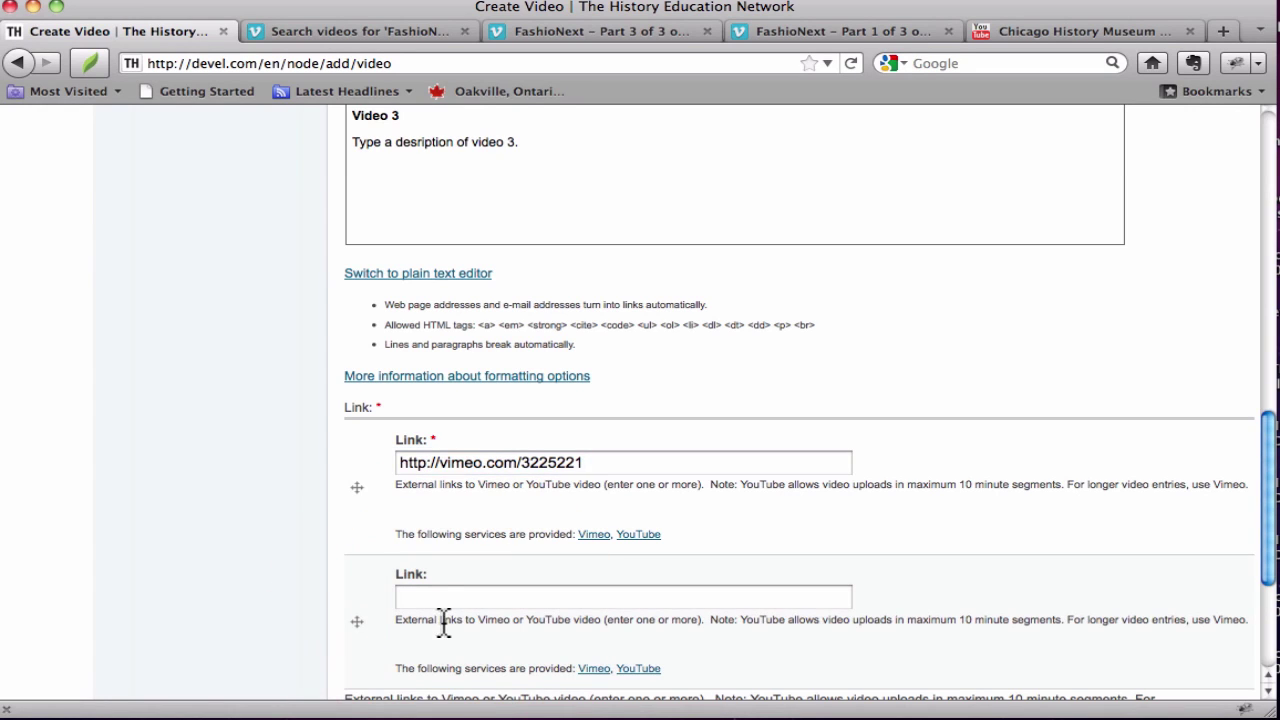
click(392, 29)
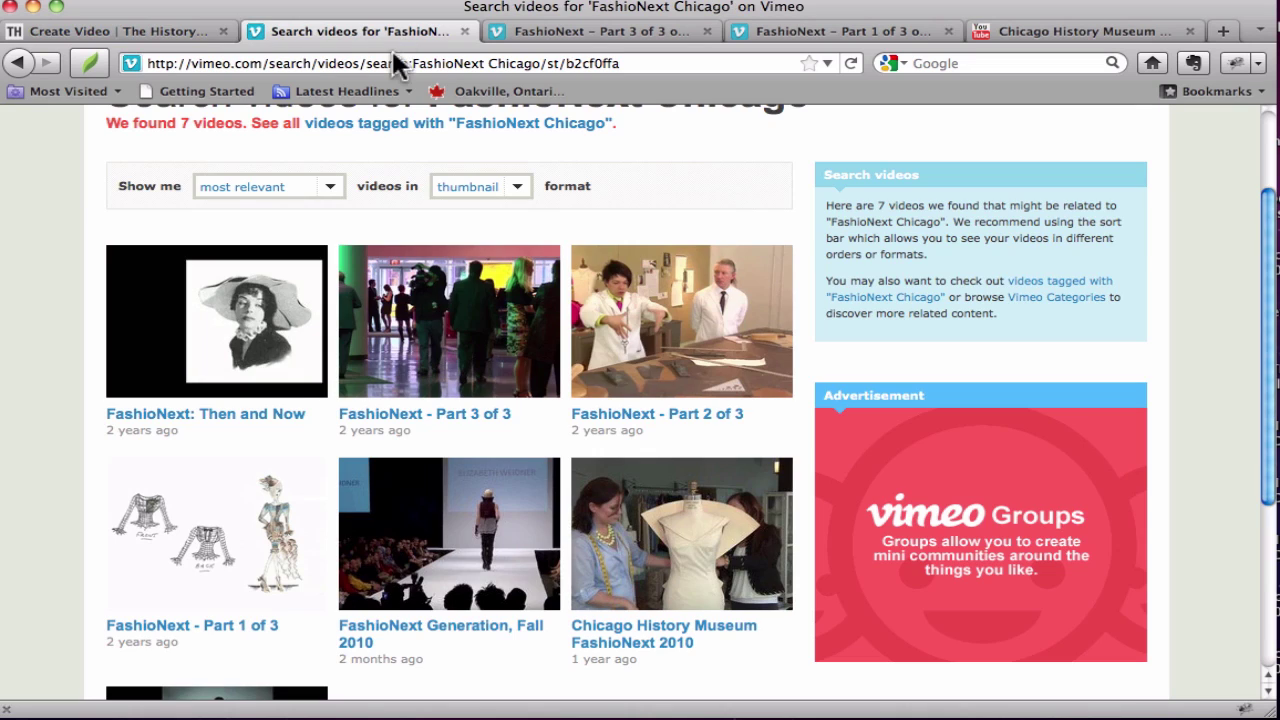
right_click(662, 342)
click(691, 355)
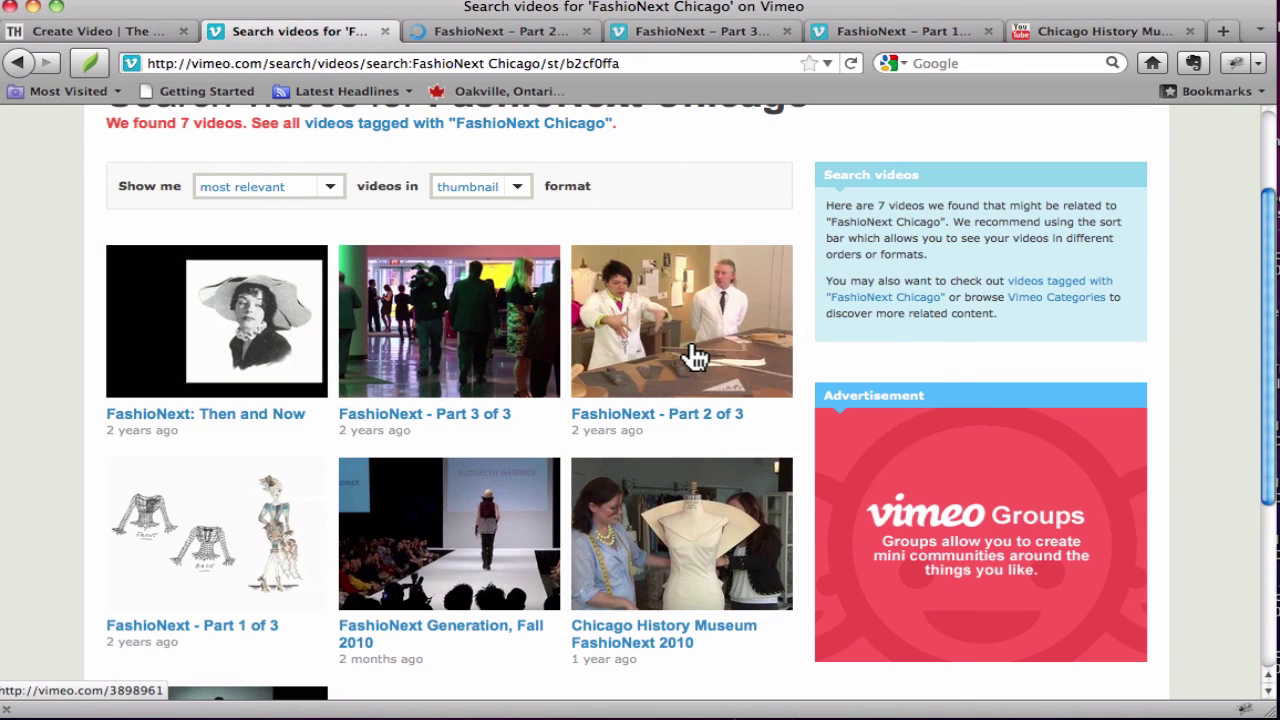
click(529, 36)
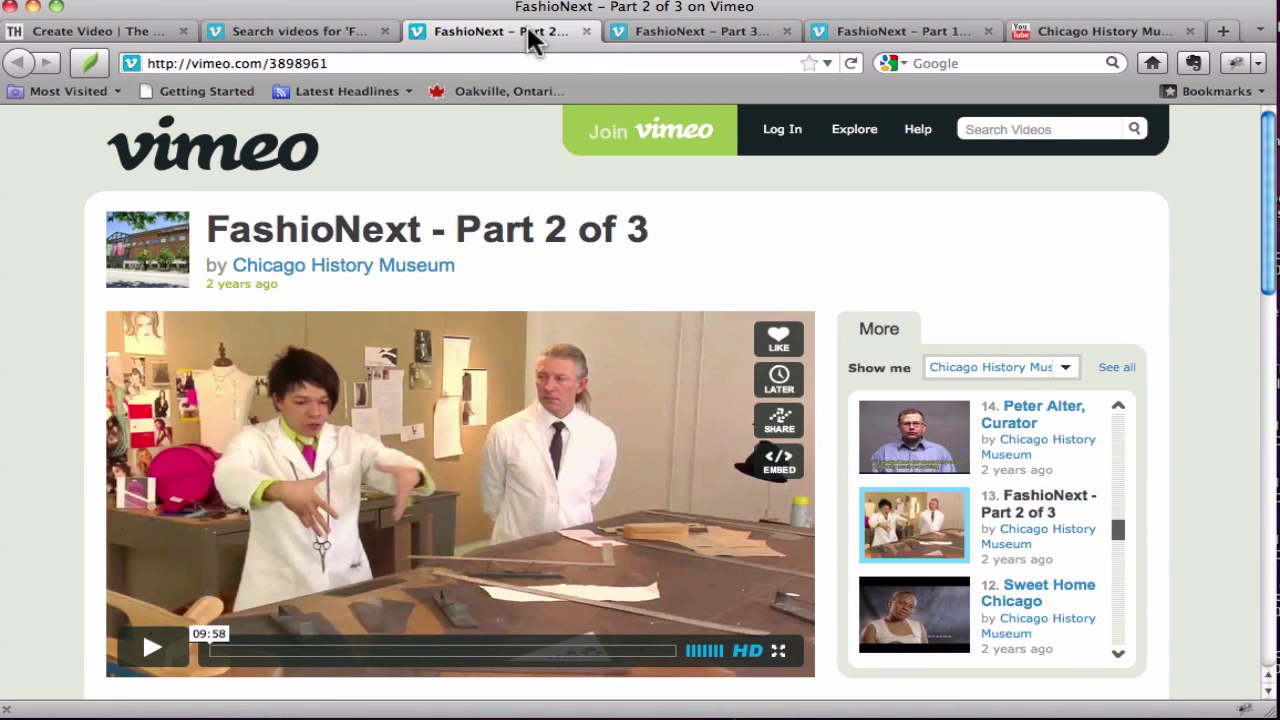
click(327, 64)
key(super+c)
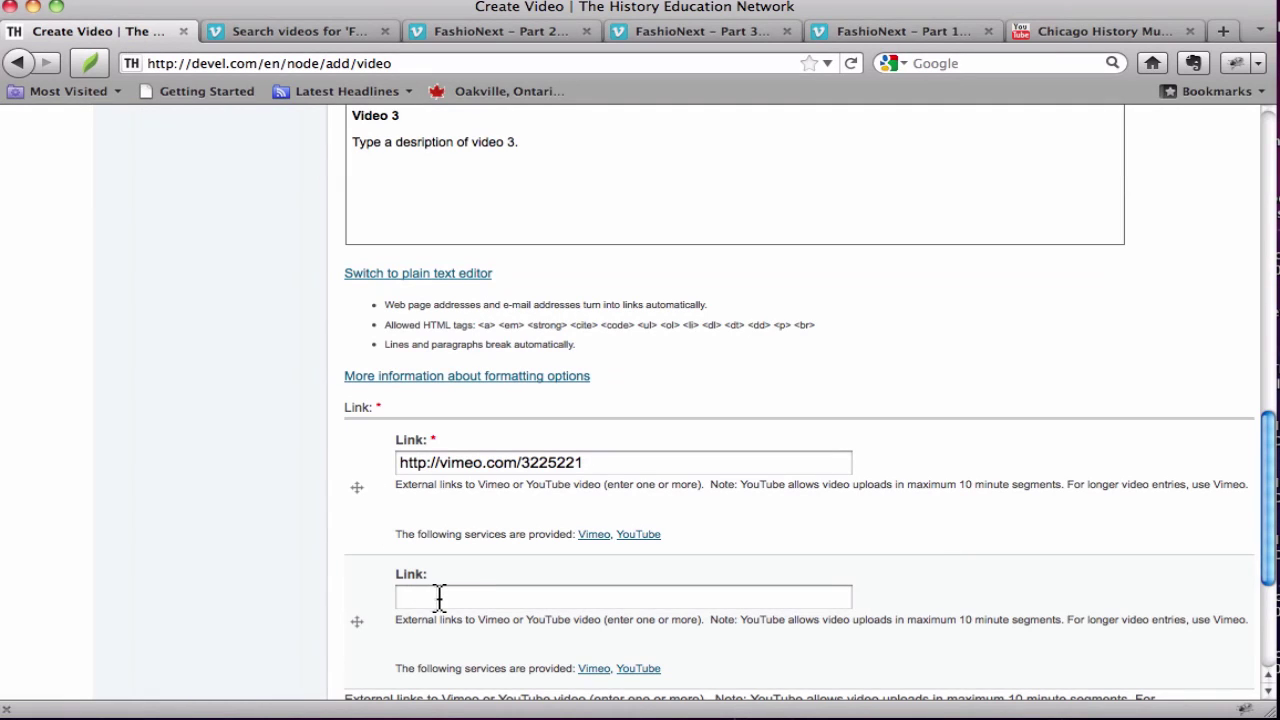
click(438, 597)
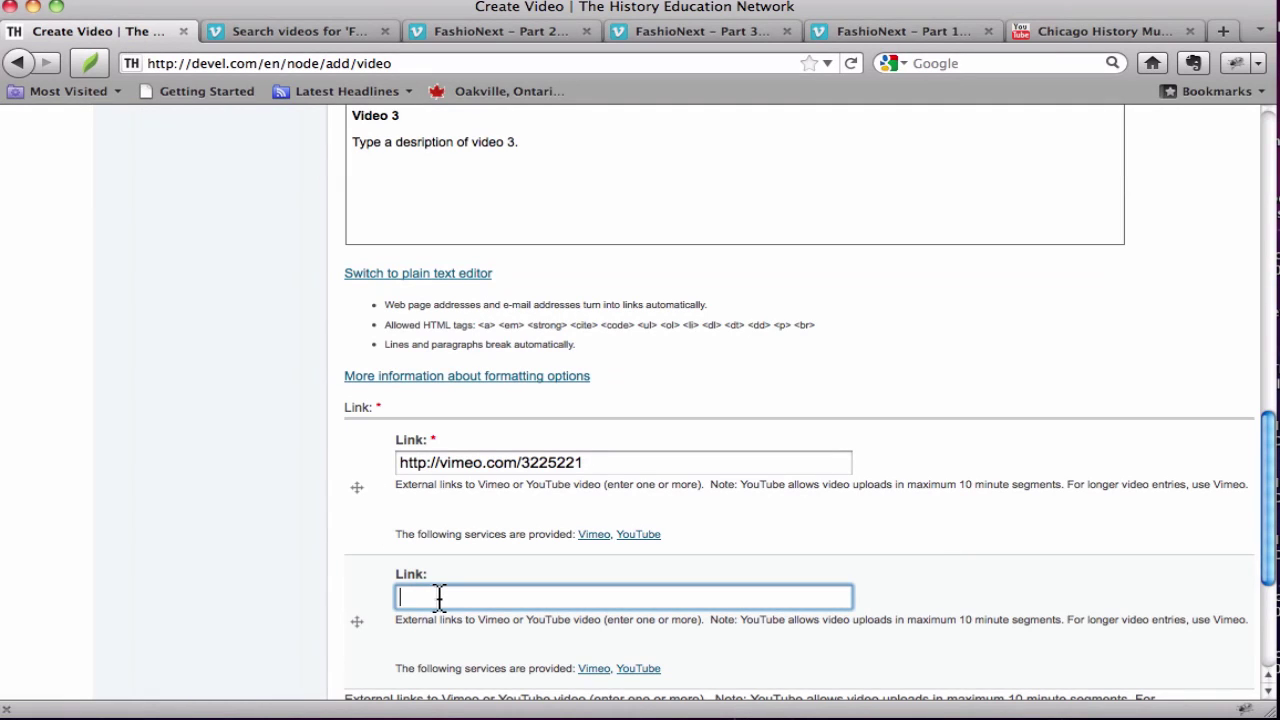
key(super+v)
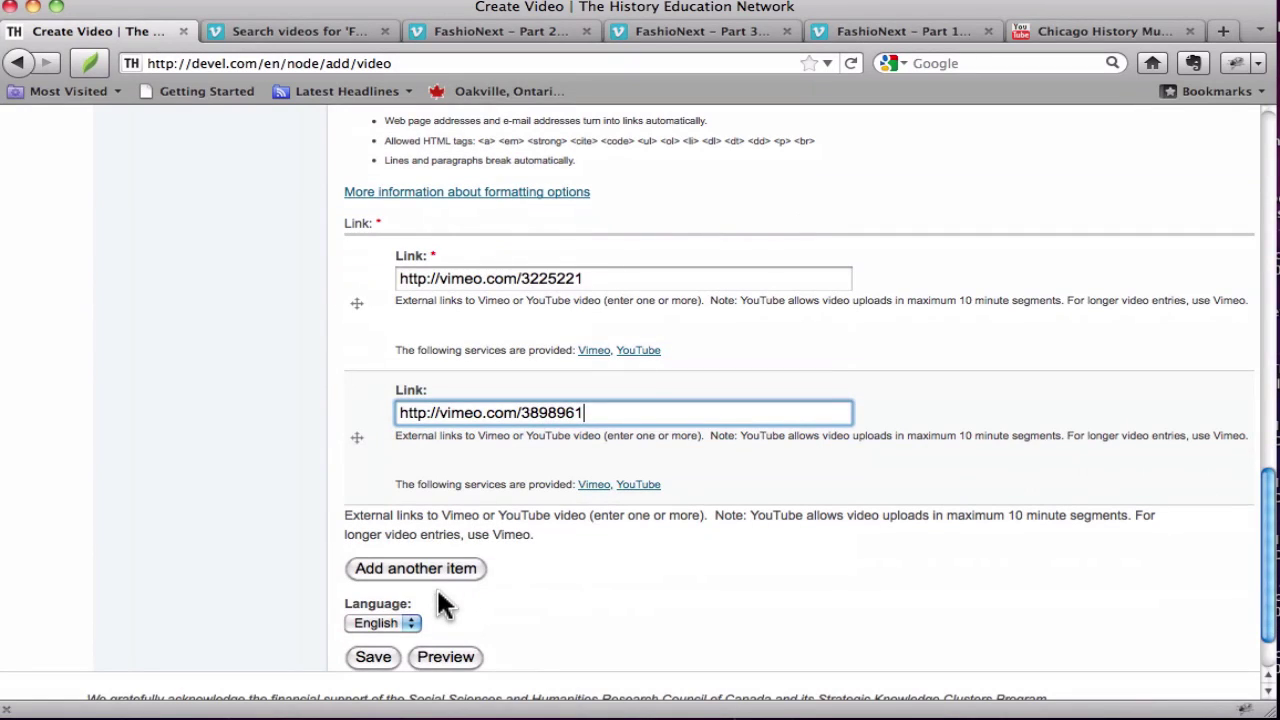
click(438, 572)
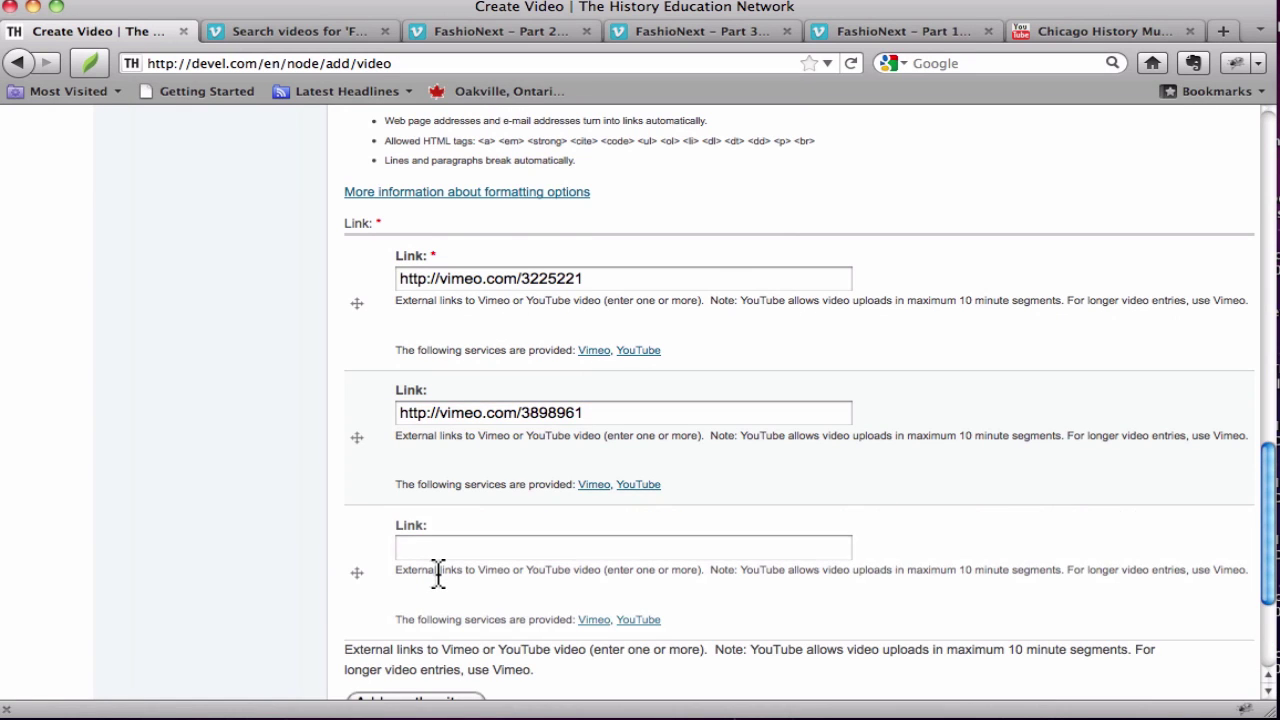
click(720, 30)
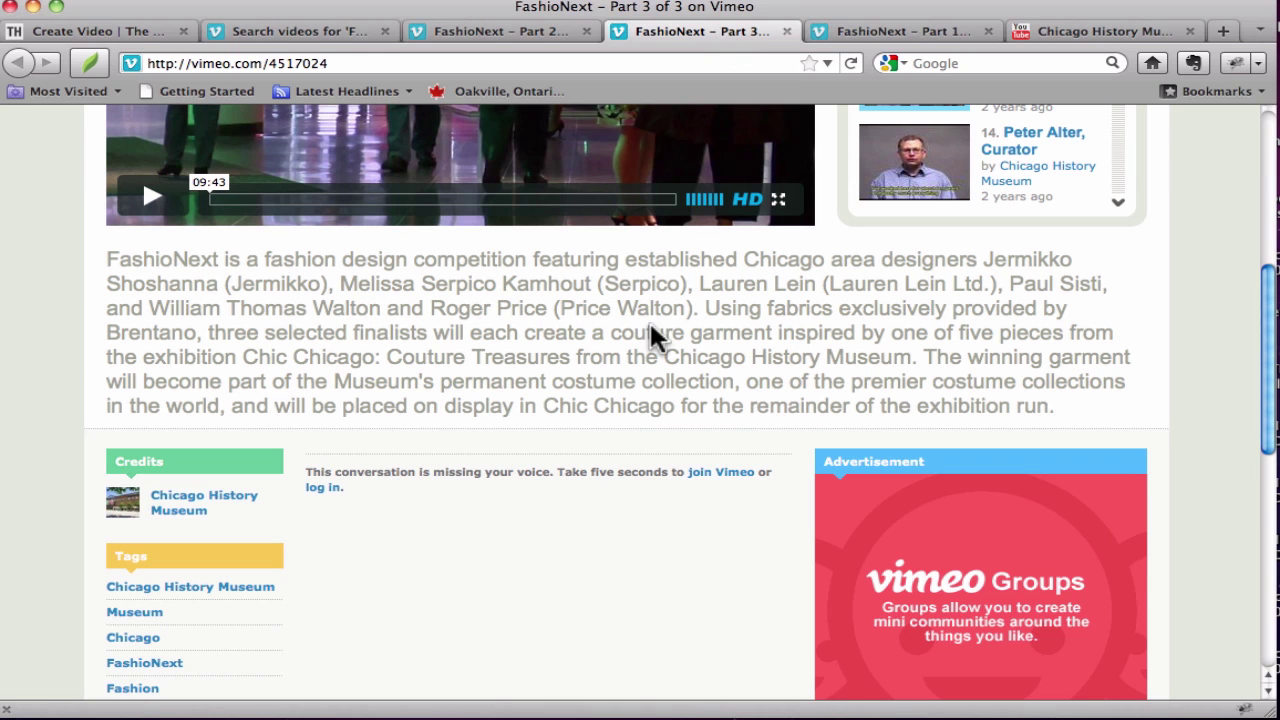
scroll(652, 330, up, 5)
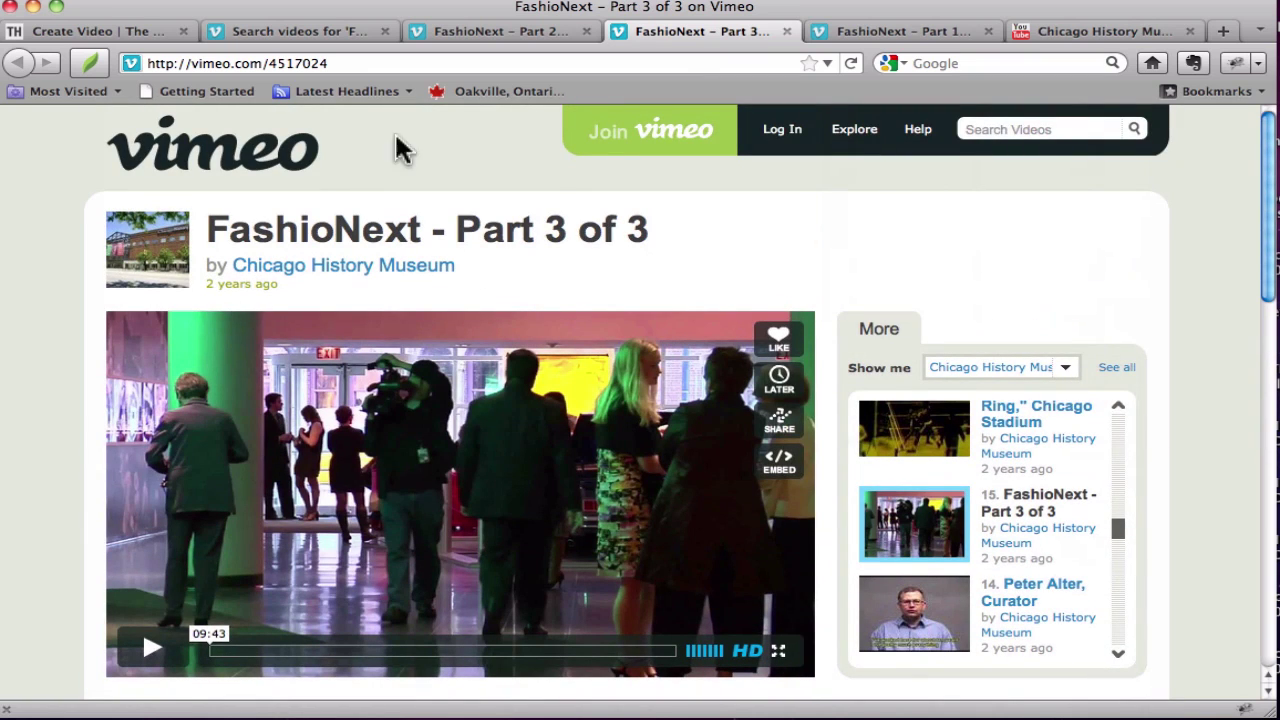
click(258, 63)
key(super+c)
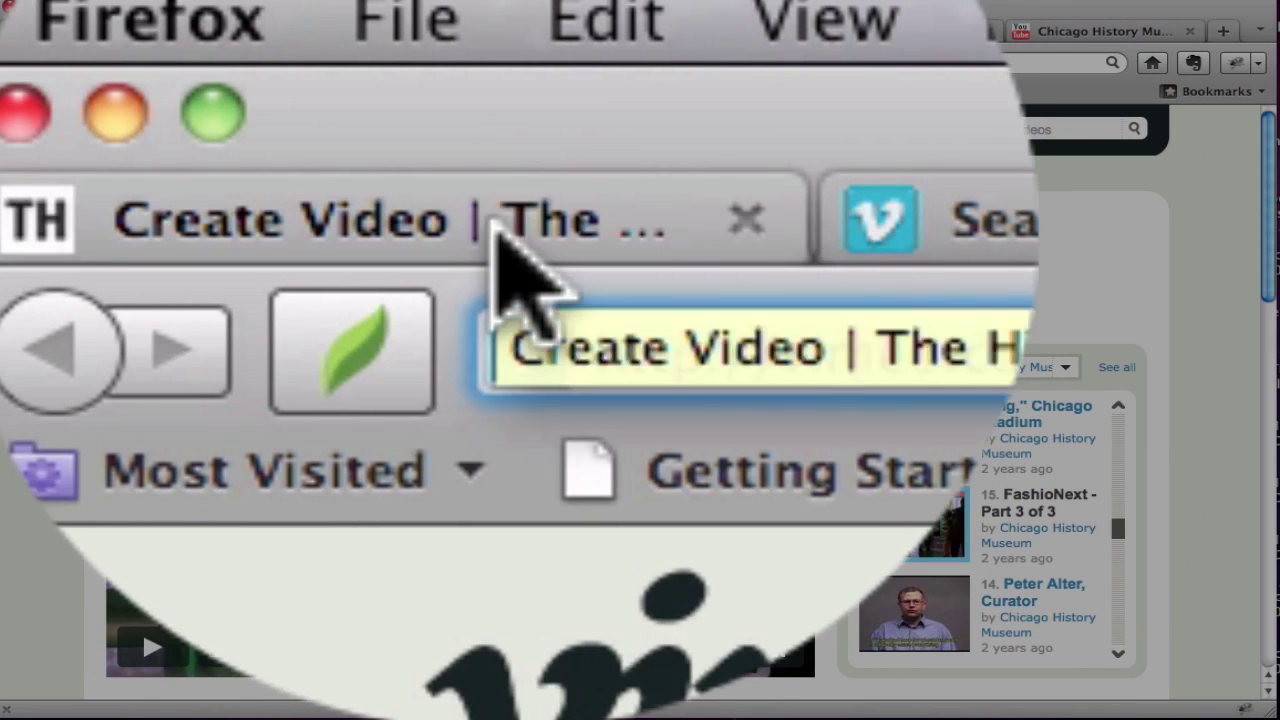
click(120, 31)
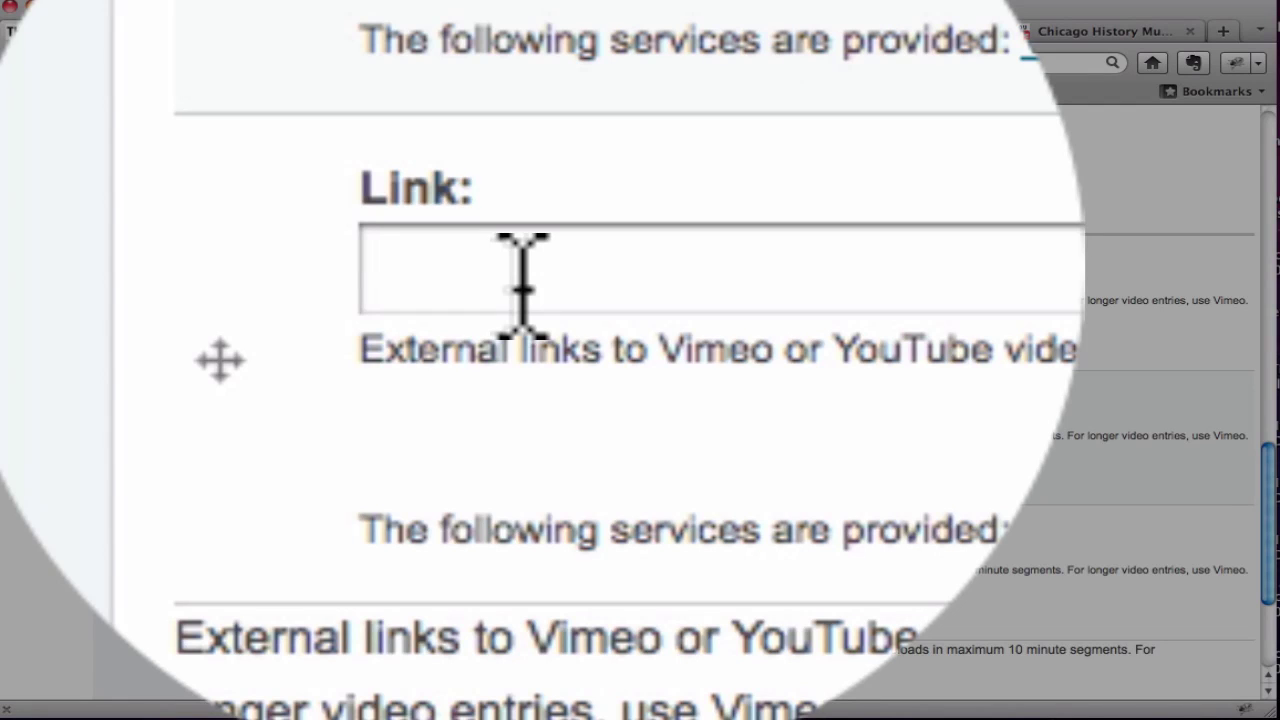
click(440, 551)
key(super+v)
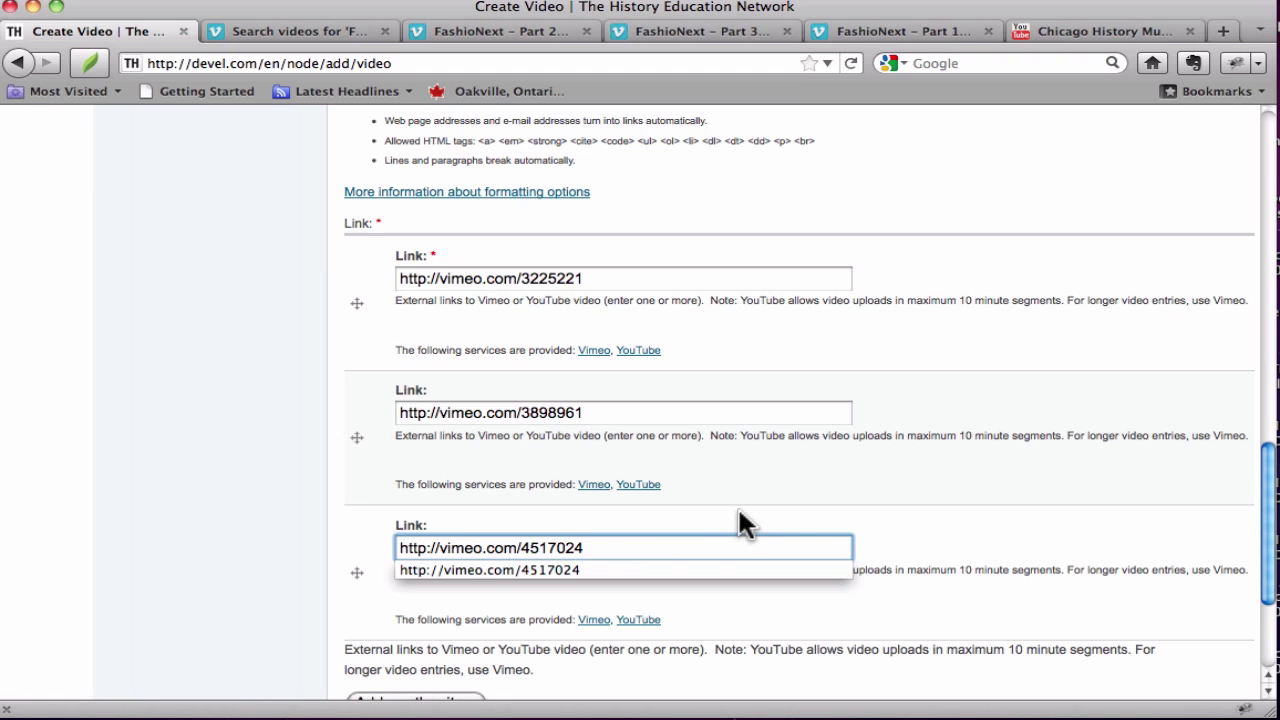
- Dismiss the suggestion under the third link and keep the video entry's language set to English
click(738, 505)
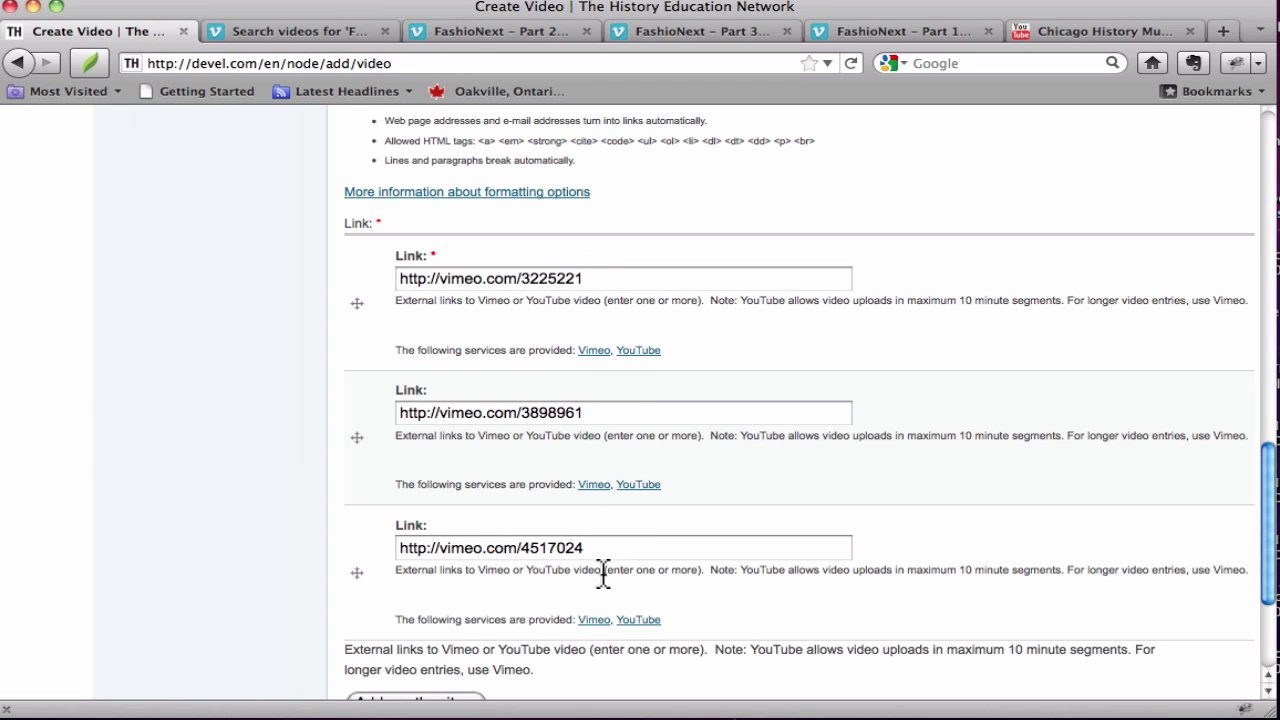
scroll(603, 575, down, 3)
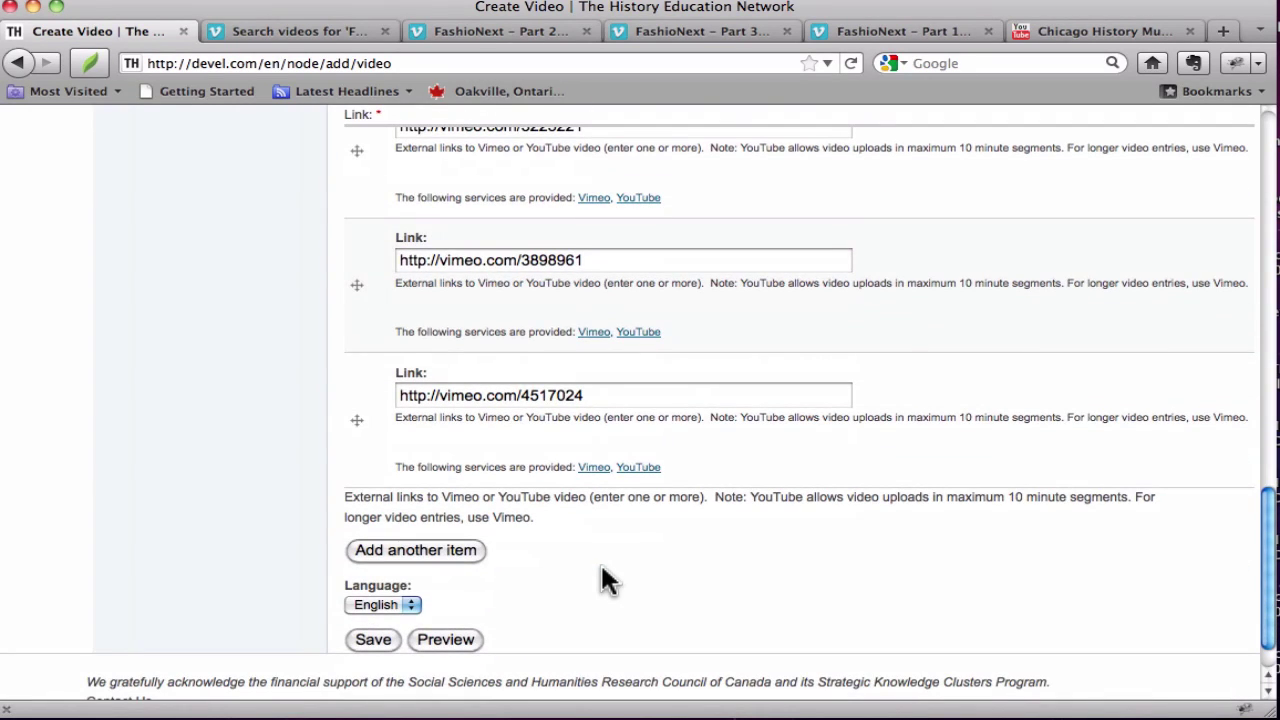
click(408, 605)
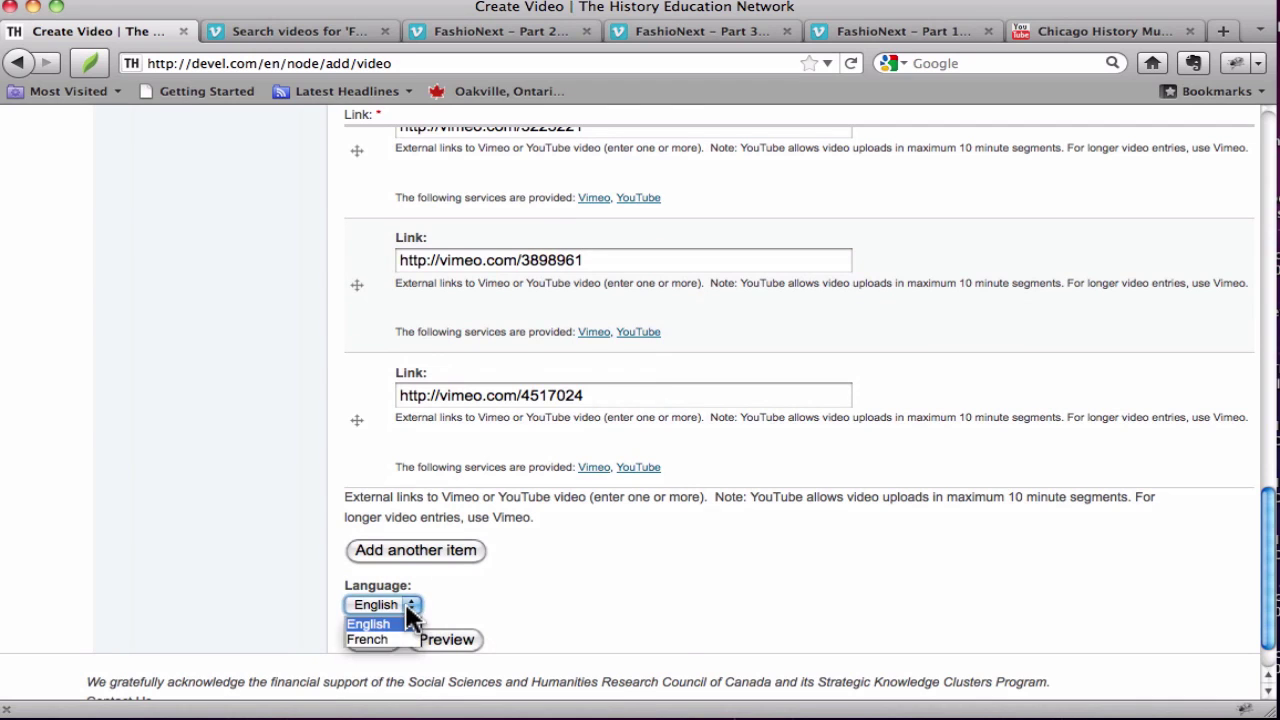
click(410, 605)
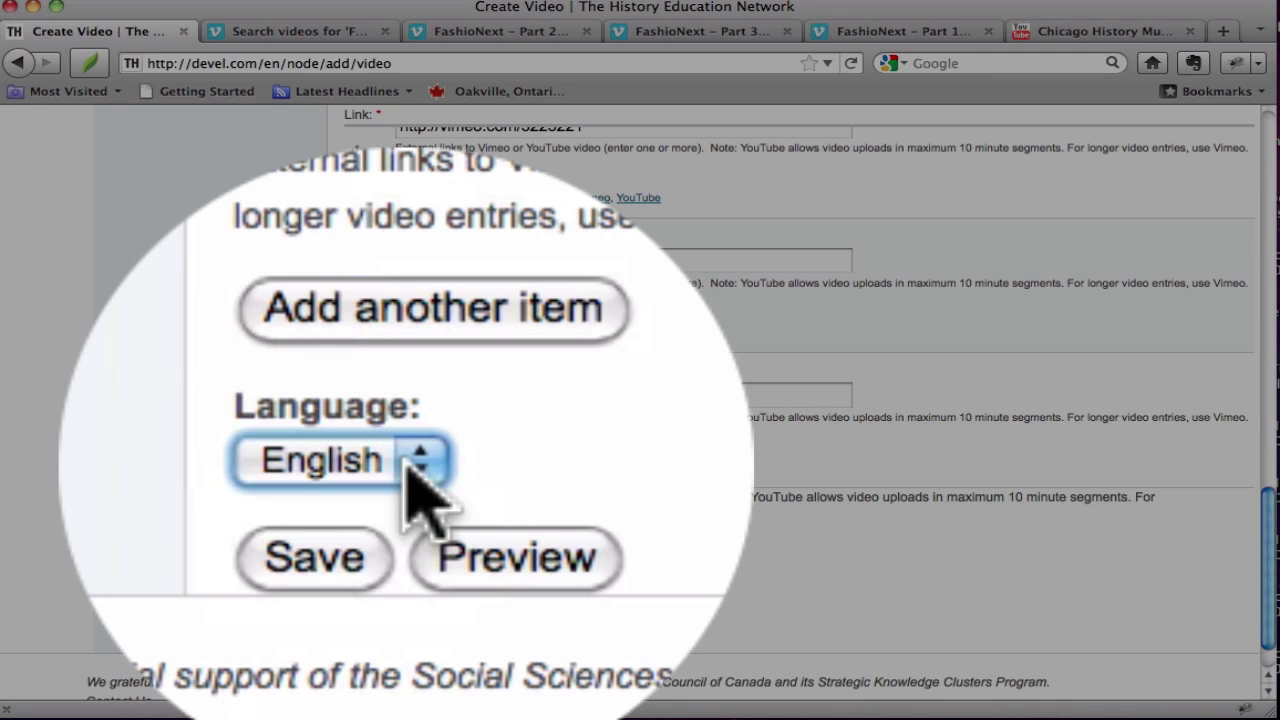
- Review the completed Create Video form from its title to its links, and save the entry
scroll(817, 550, up, 10)
scroll(817, 549, up, 5)
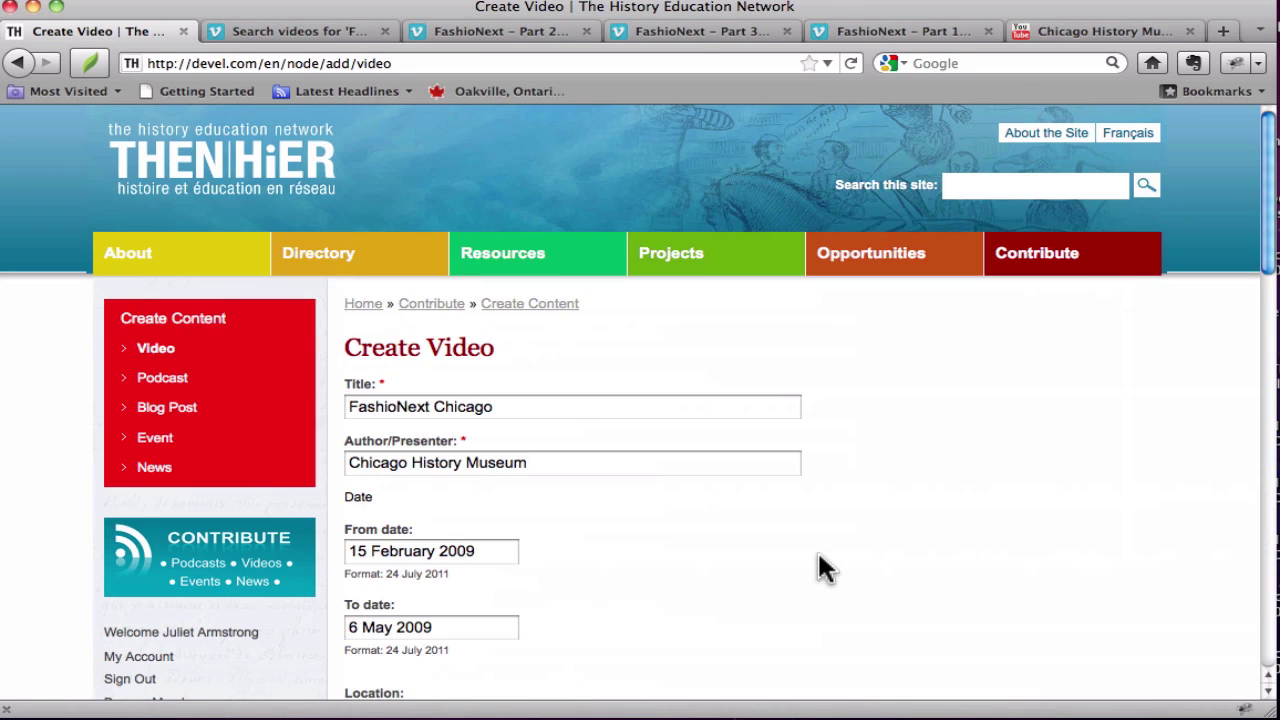
scroll(817, 550, down, 15)
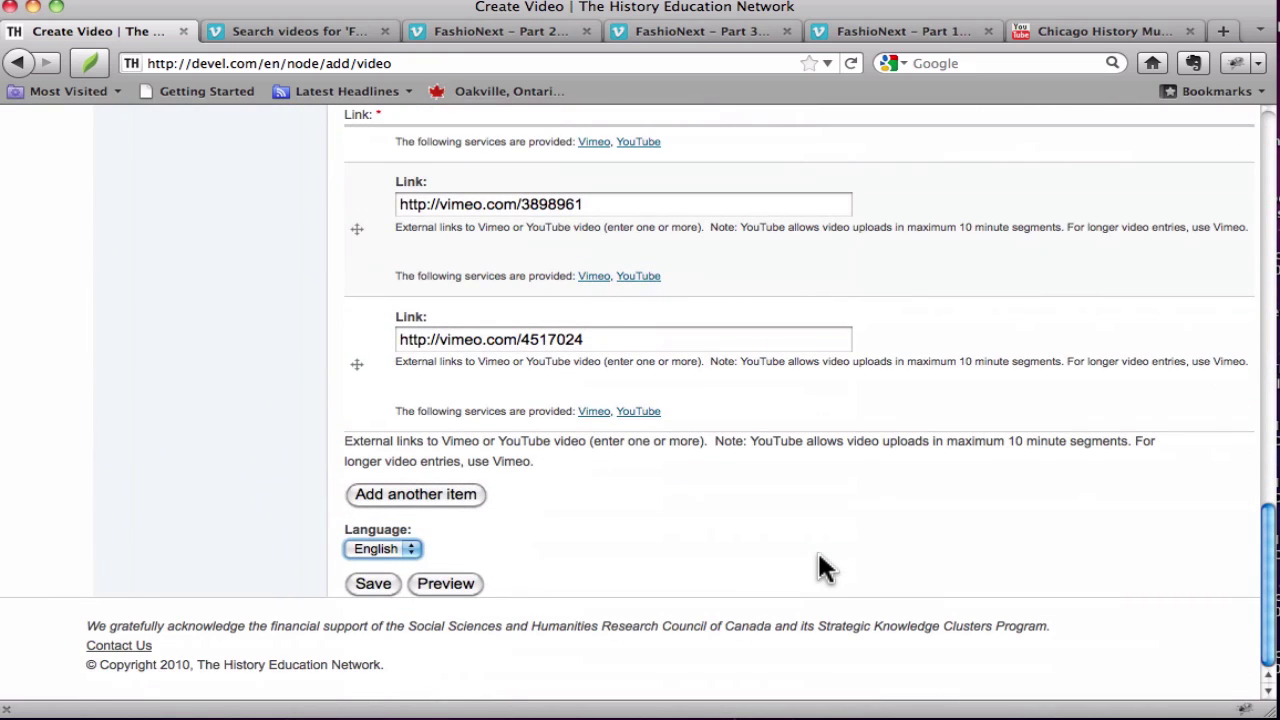
scroll(818, 553, up, 1)
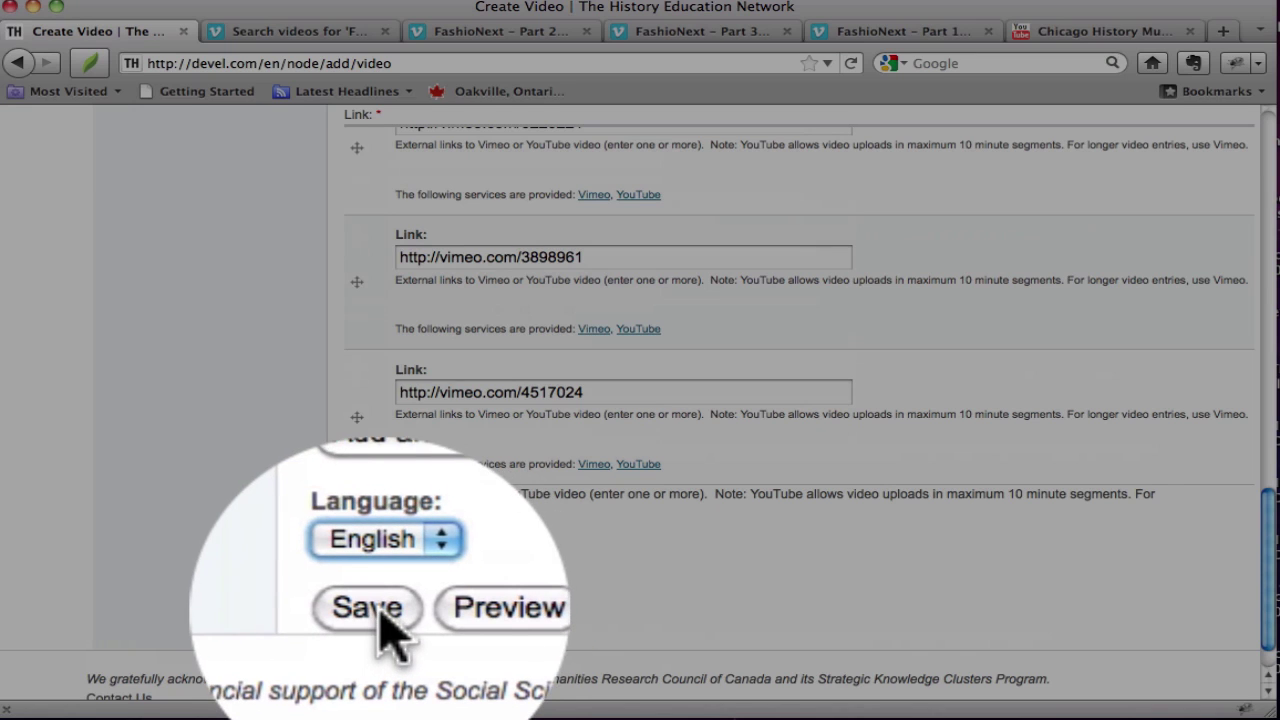
click(380, 612)
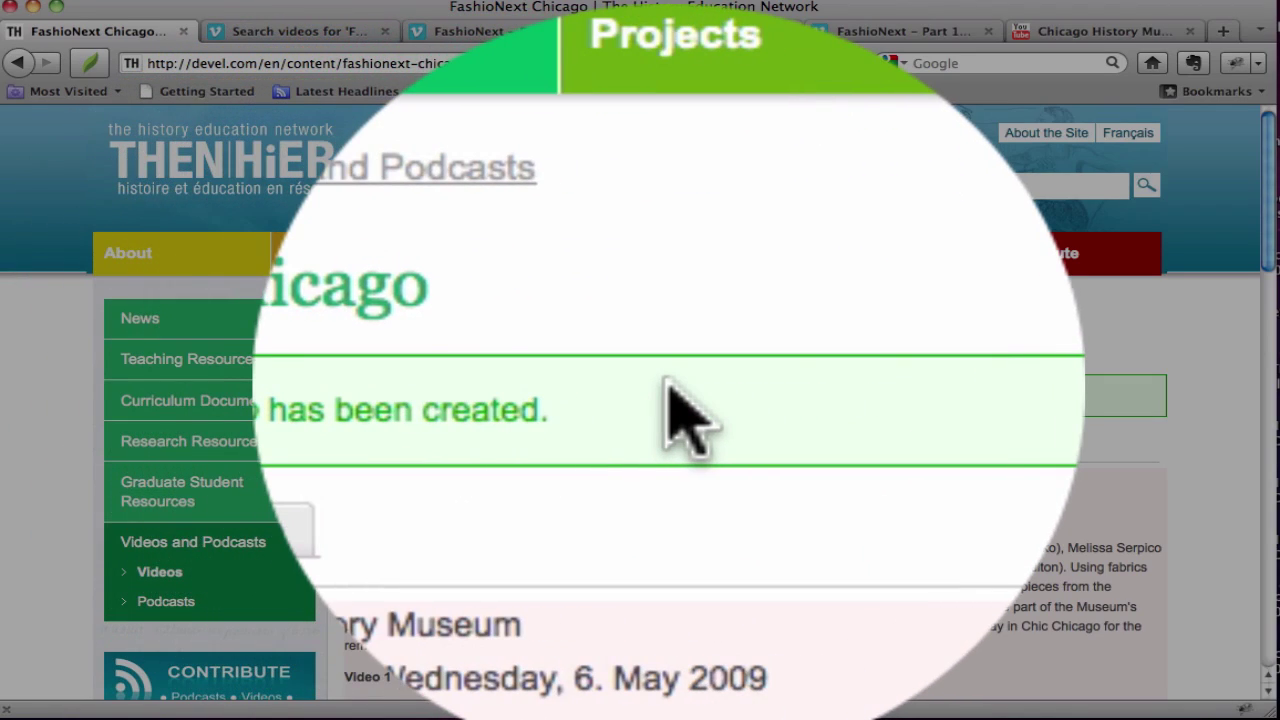
- Examine the published FashioNext Chicago page through its embedded Part 1, Part 2 and Part 3 videos
scroll(668, 395, down, 4)
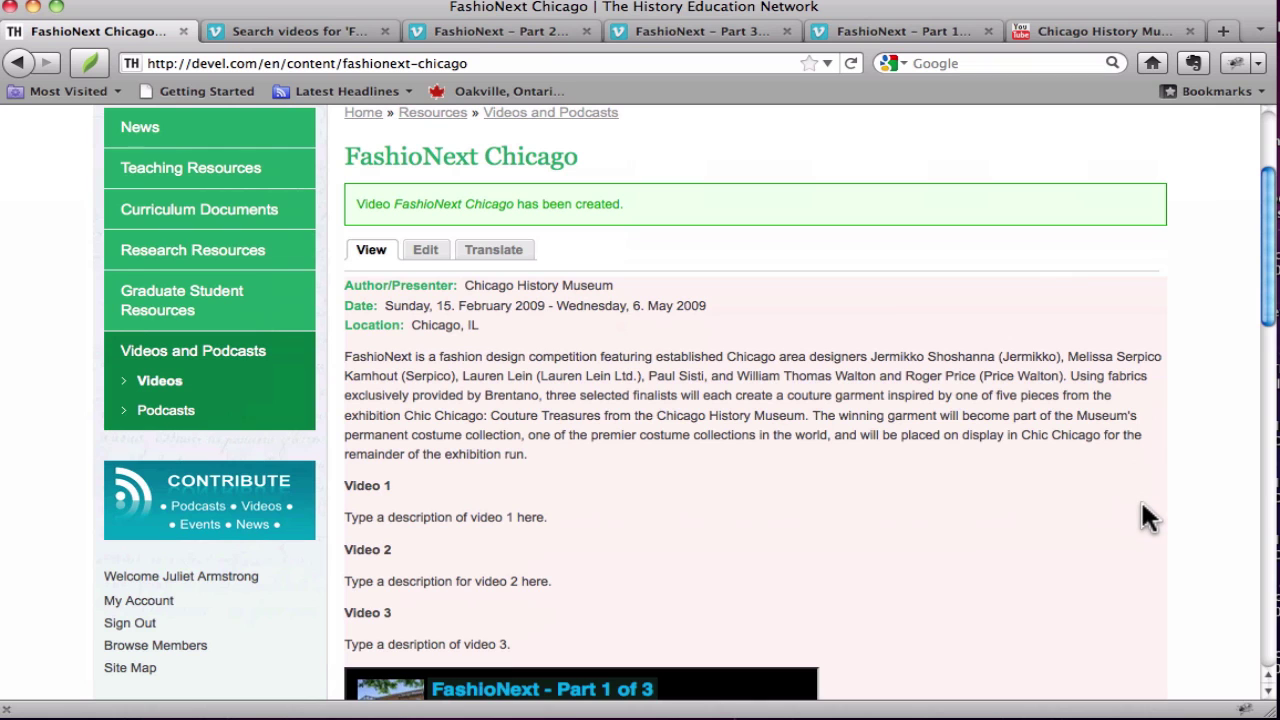
scroll(1147, 516, down, 15)
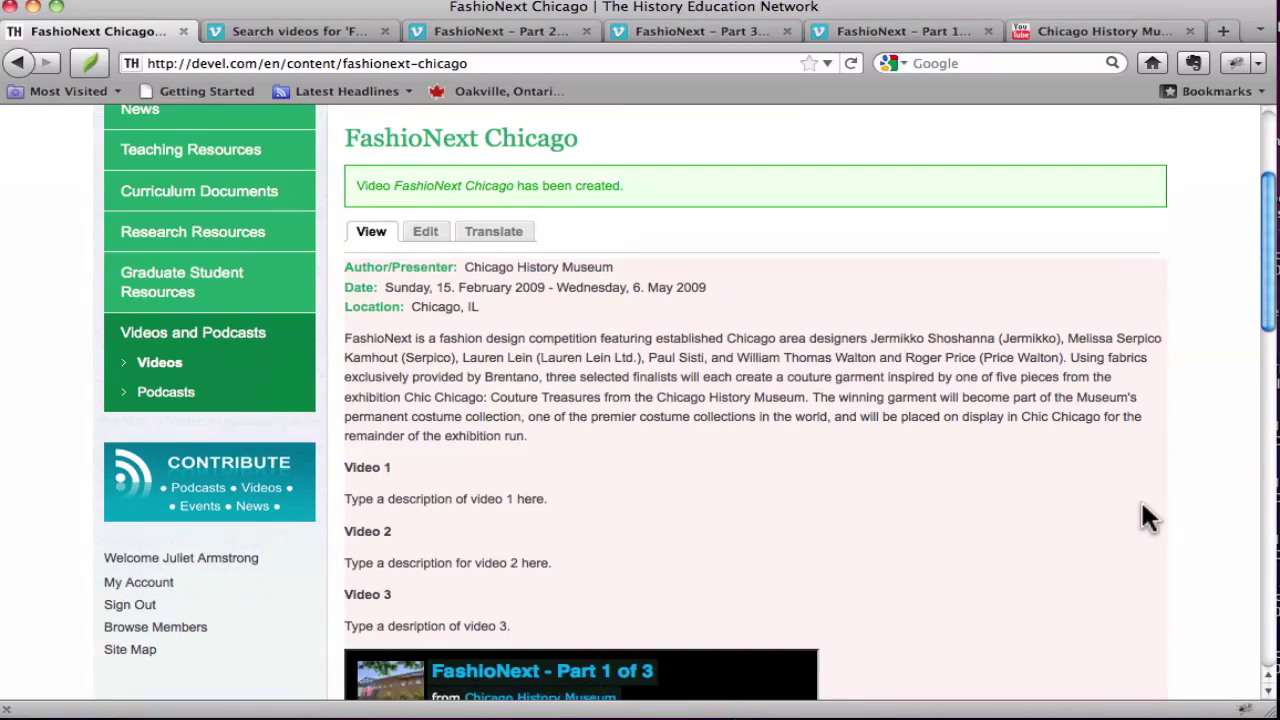
scroll(1141, 502, down, 2)
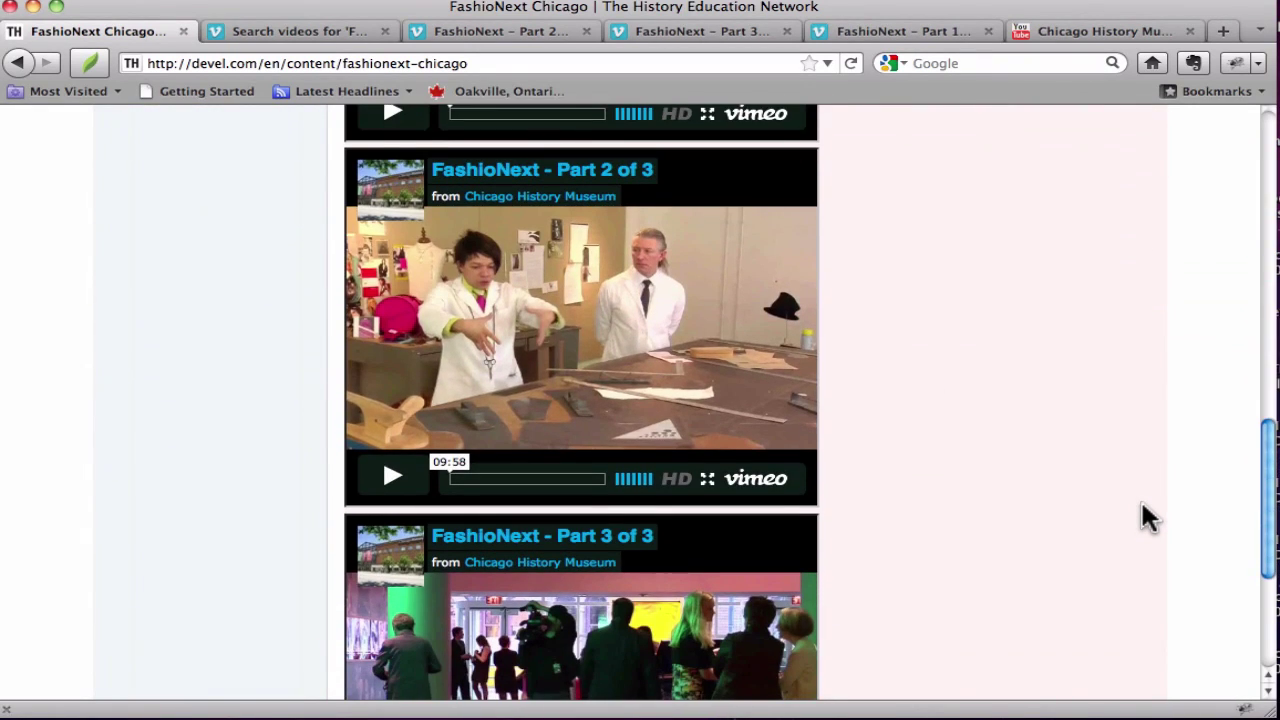
right_click(1141, 502)
click(961, 519)
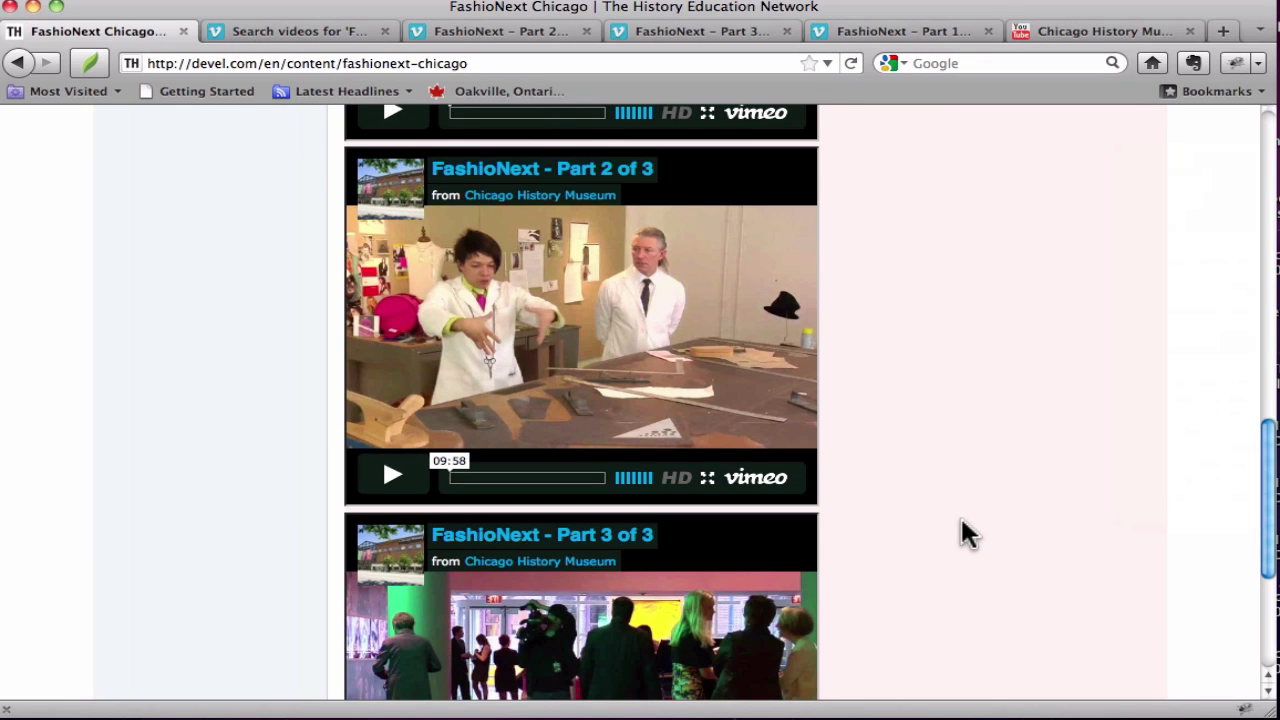
scroll(962, 522, down, 6)
scroll(962, 522, up, 12)
right_click(985, 442)
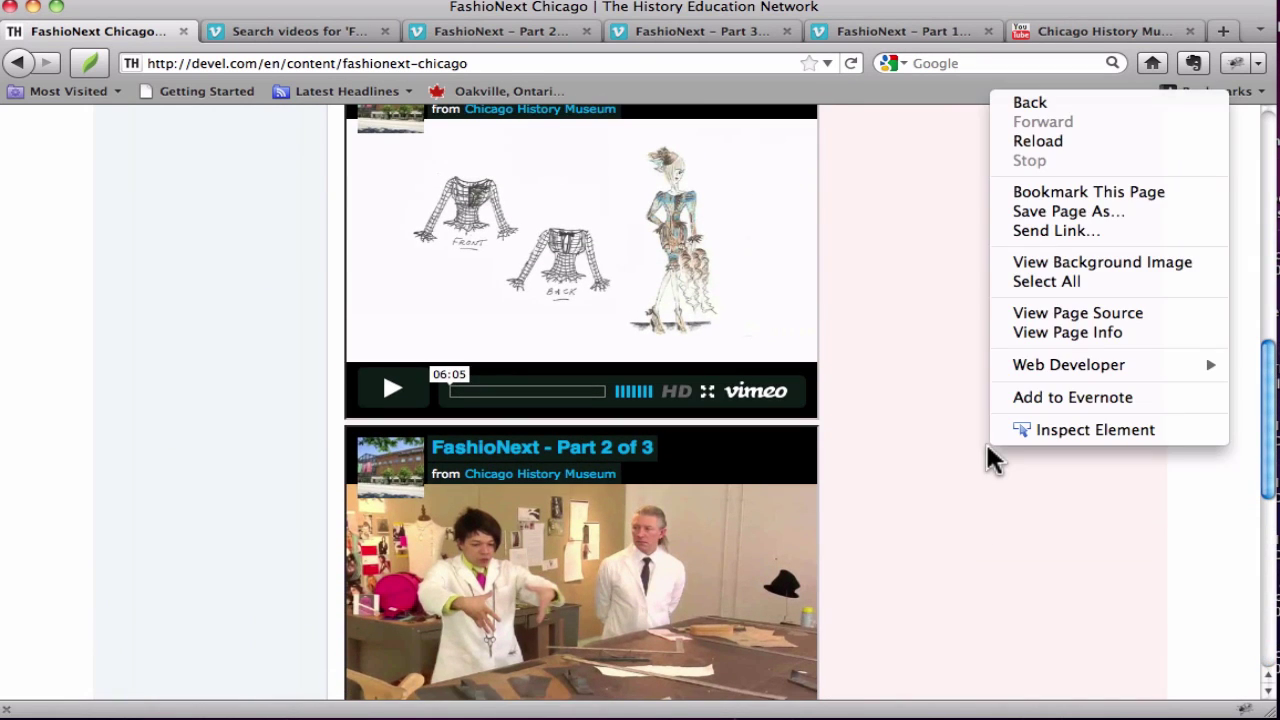
click(910, 527)
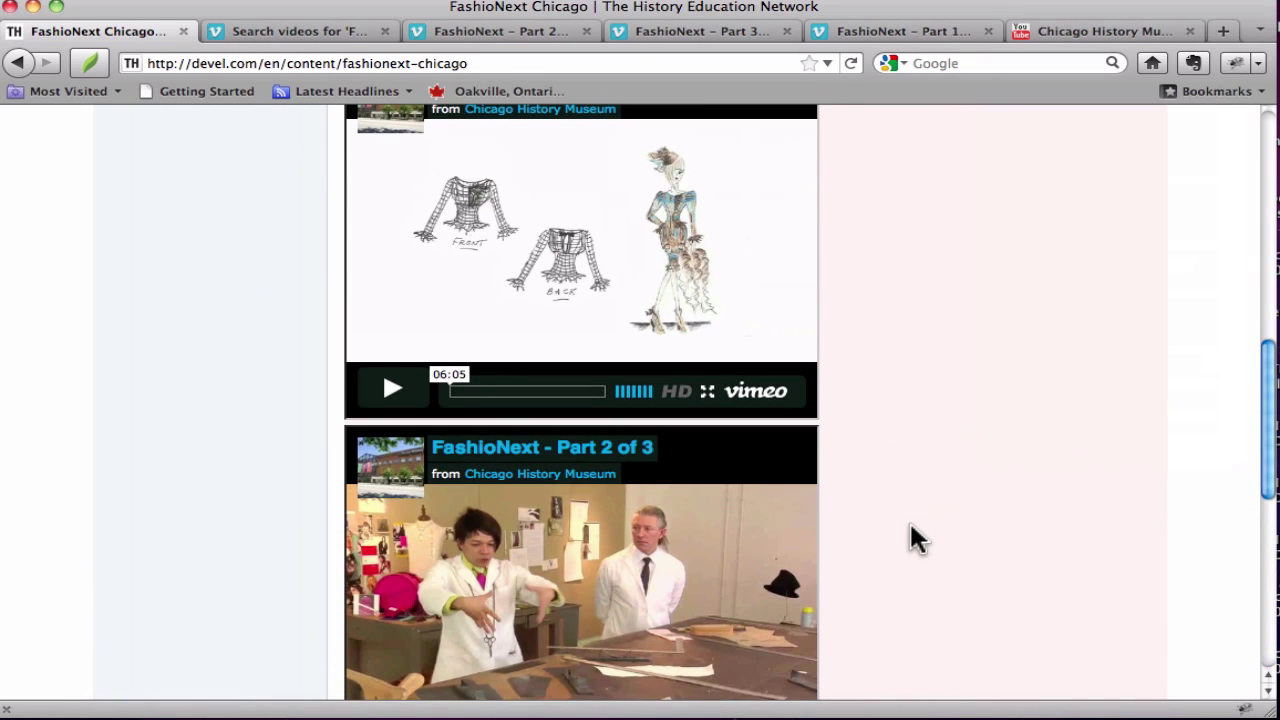
right_click(997, 497)
click(963, 577)
scroll(960, 560, up, 4)
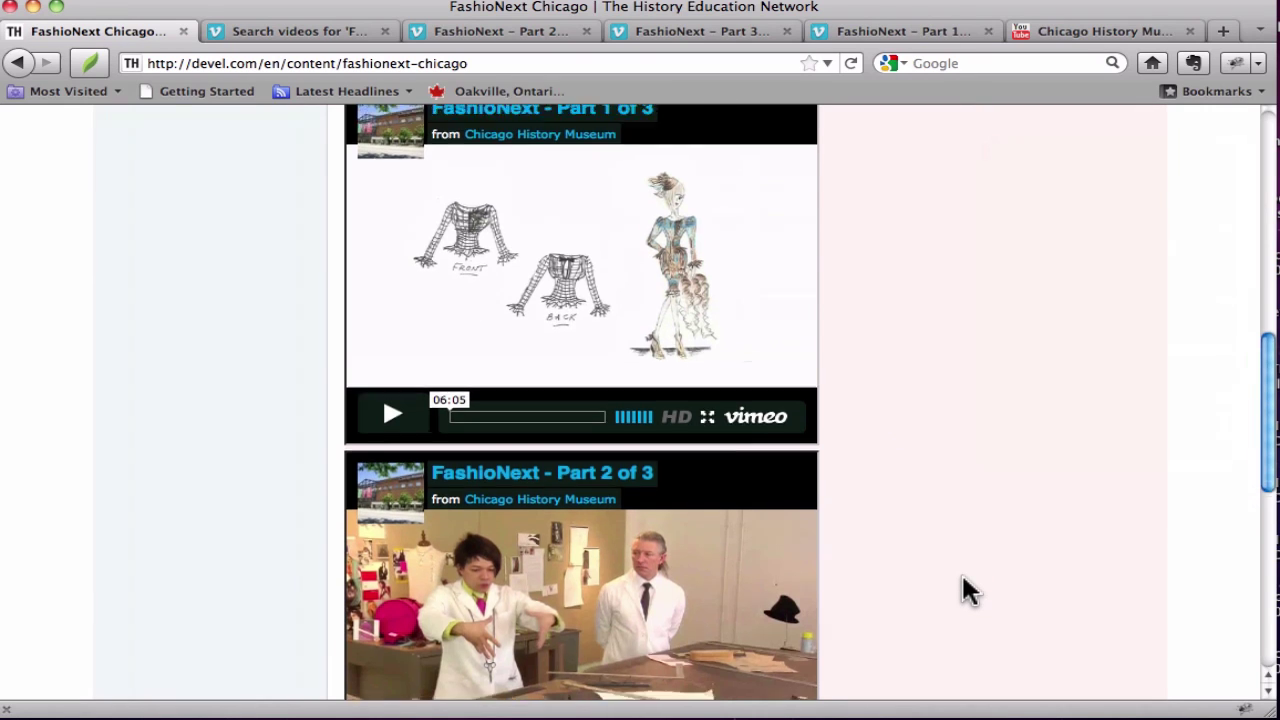
right_click(998, 474)
click(977, 535)
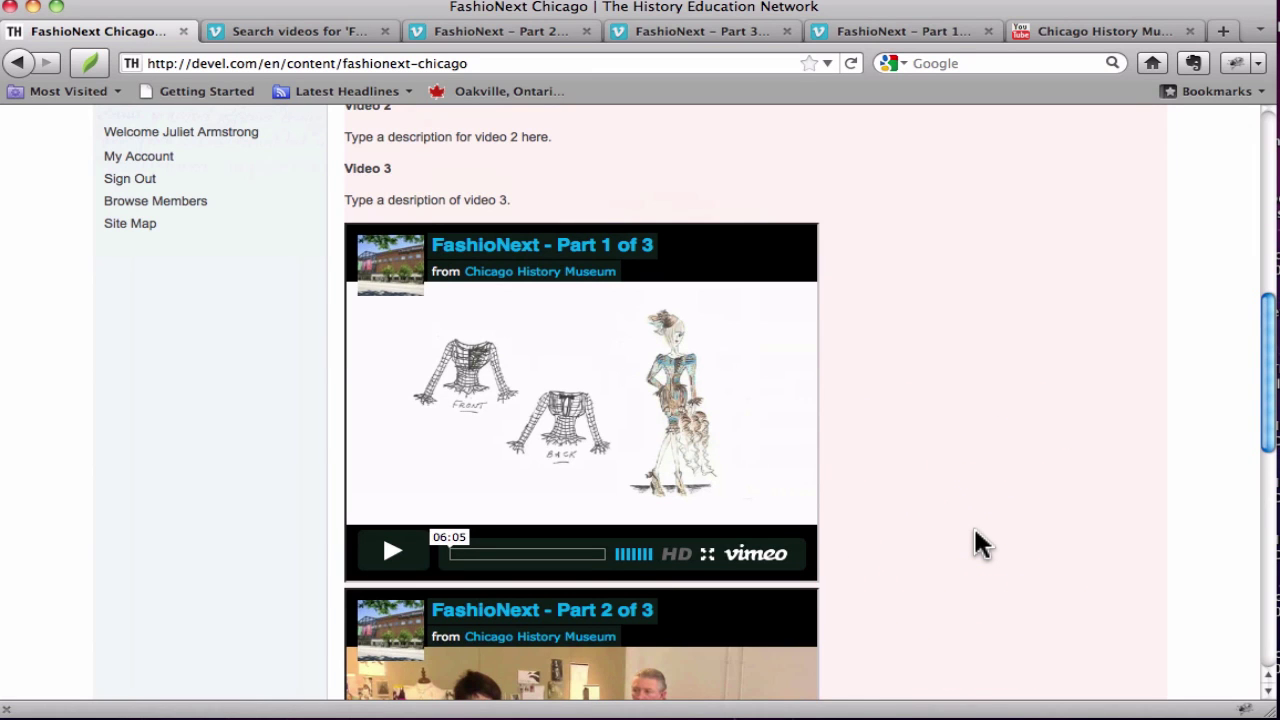
- Check the FashioNext Chicago entry's author, date, location, introduction and per-video descriptions
scroll(976, 532, up, 12)
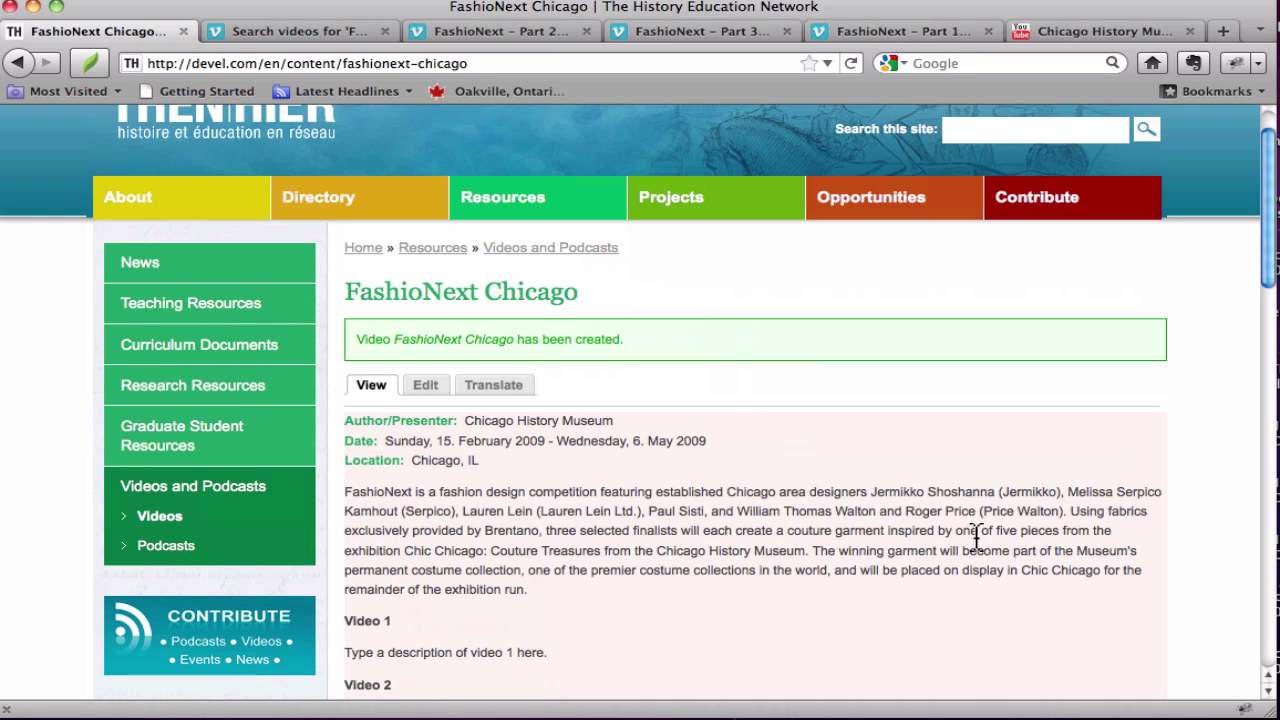
scroll(976, 532, down, 2)
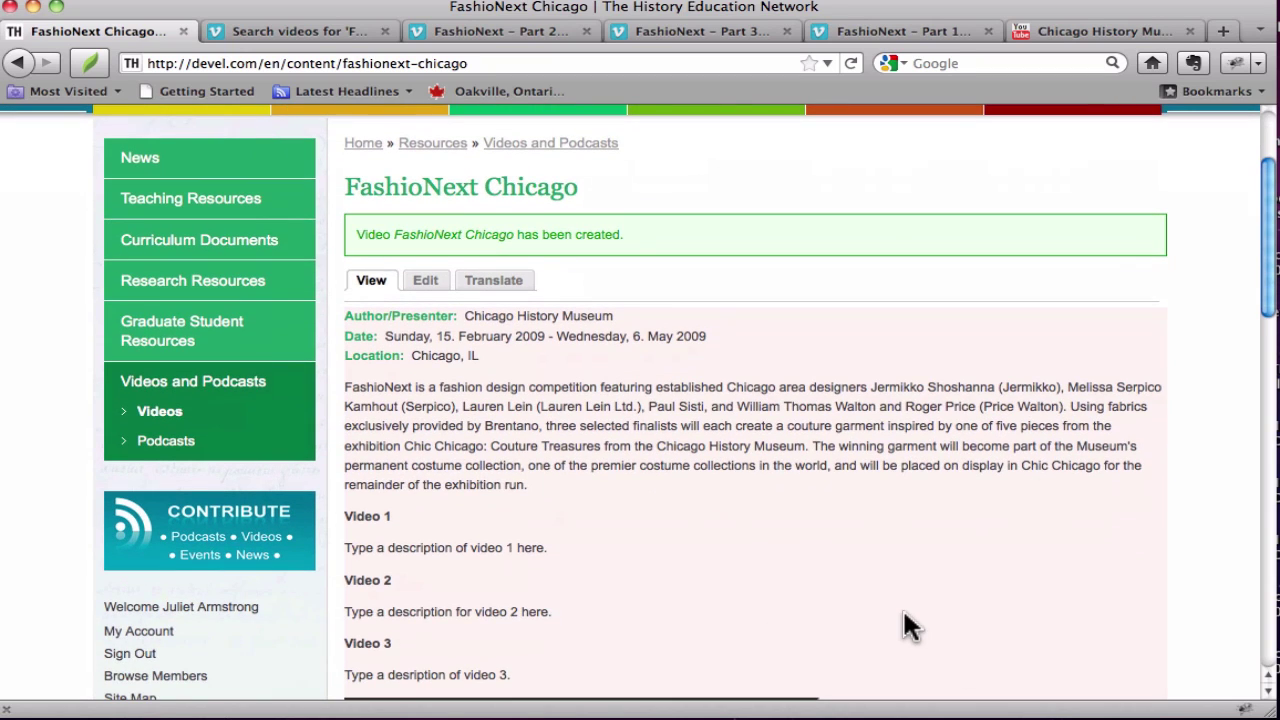
scroll(910, 625, down, 4)
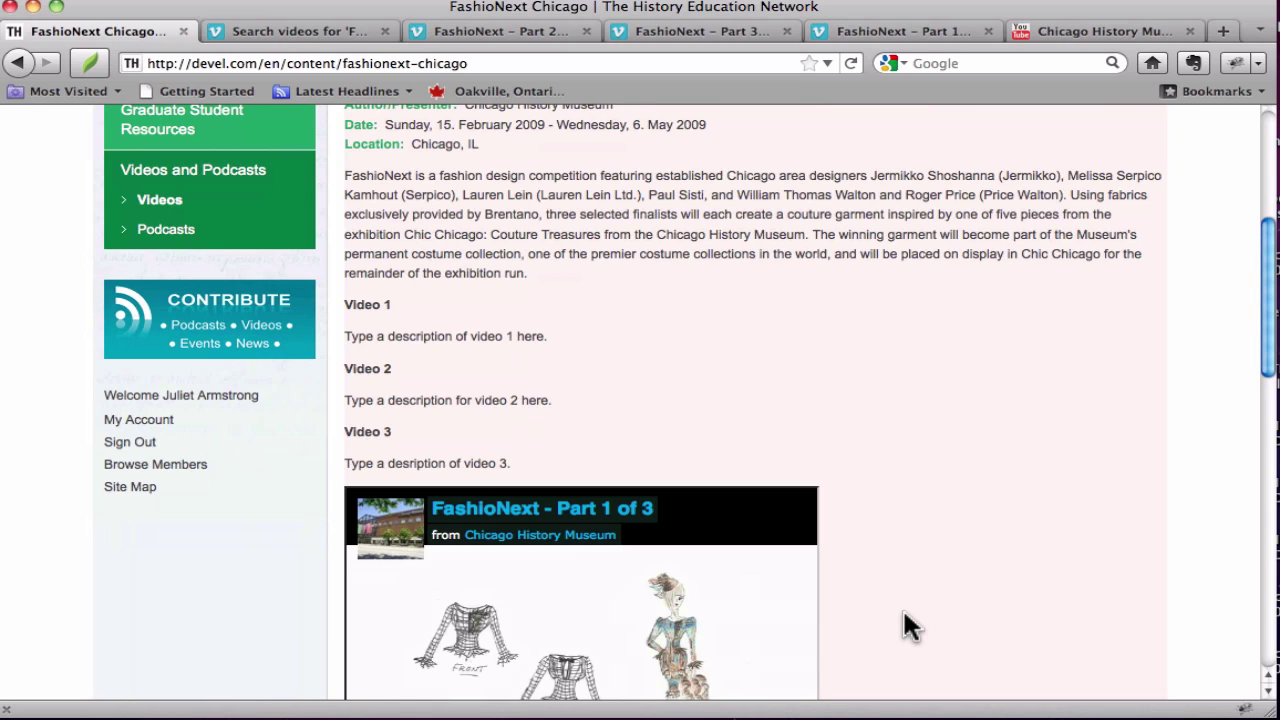
scroll(910, 627, down, 2)
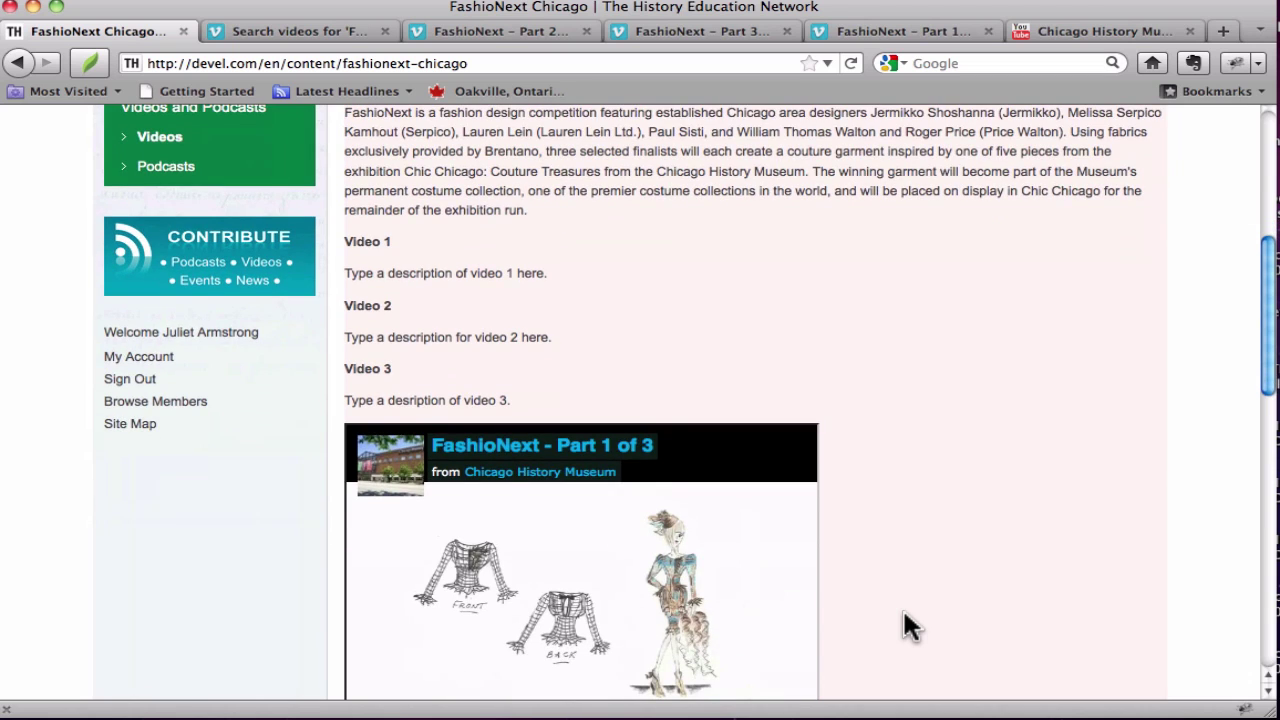
scroll(910, 627, up, 8)
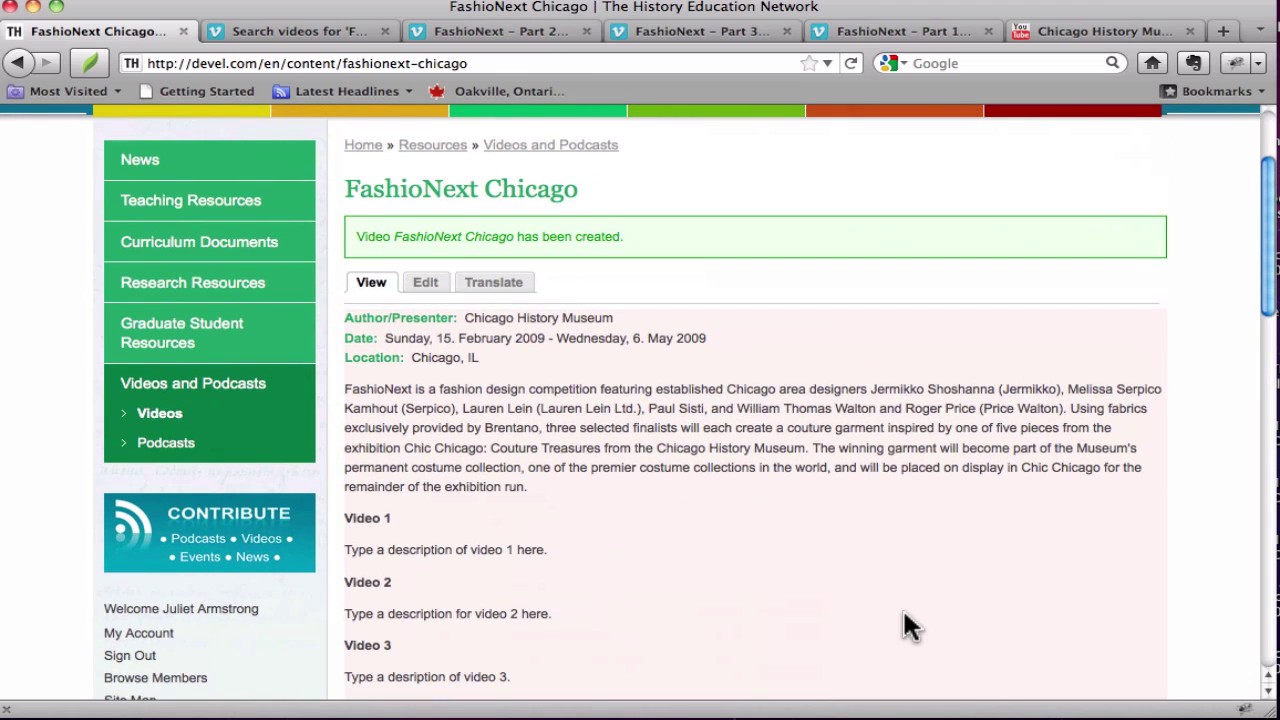
scroll(910, 627, up, 5)
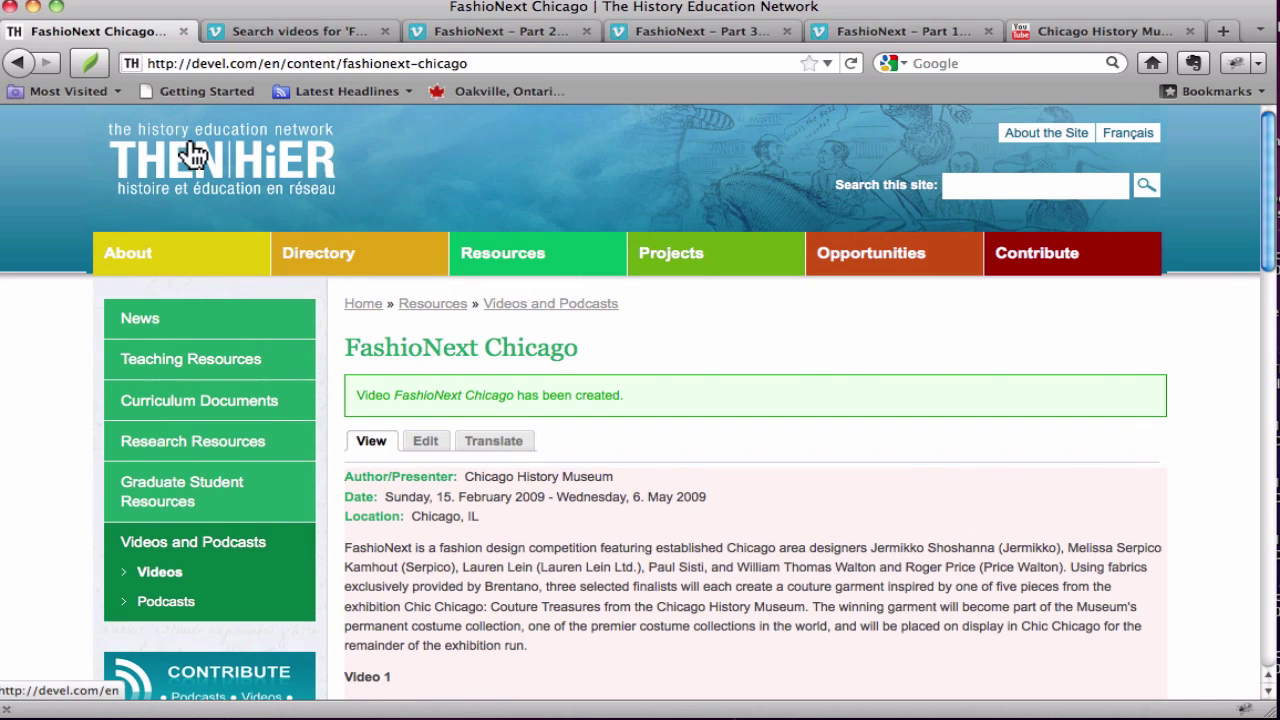
- Open the THEN/HiER home page in a new tab and find its Podcasts & Videos listing
right_click(228, 163)
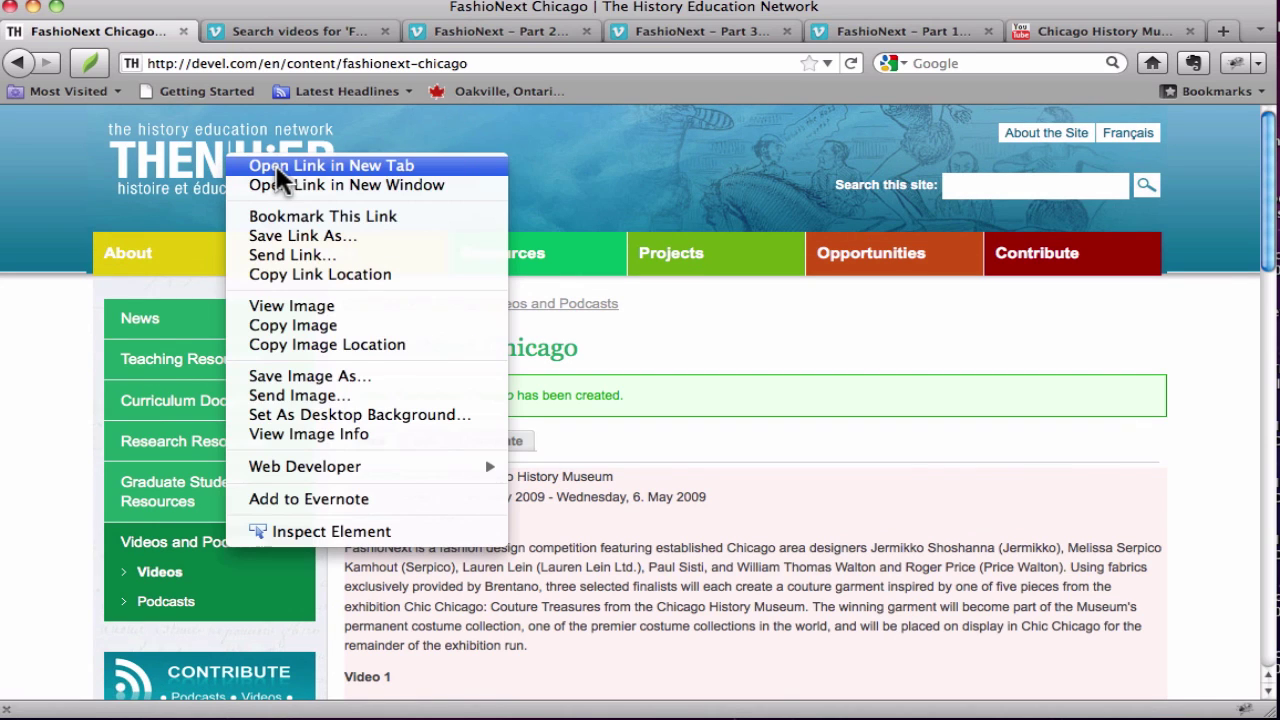
click(276, 165)
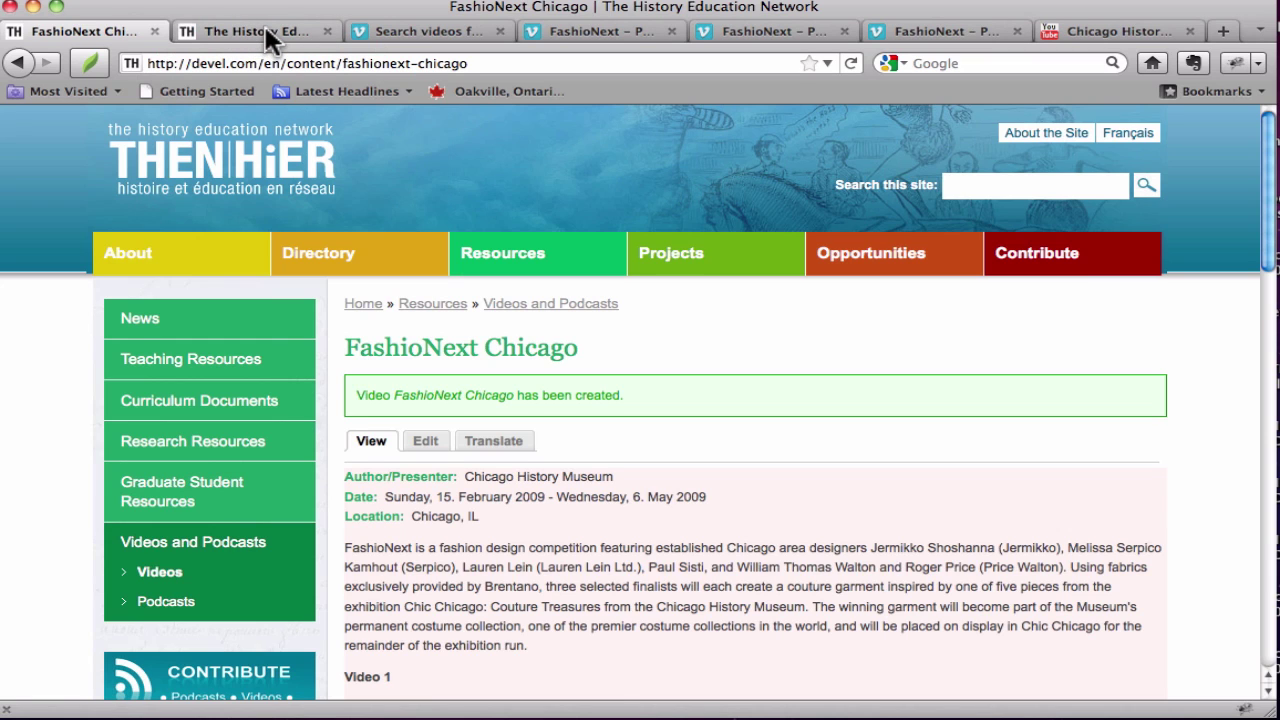
click(265, 31)
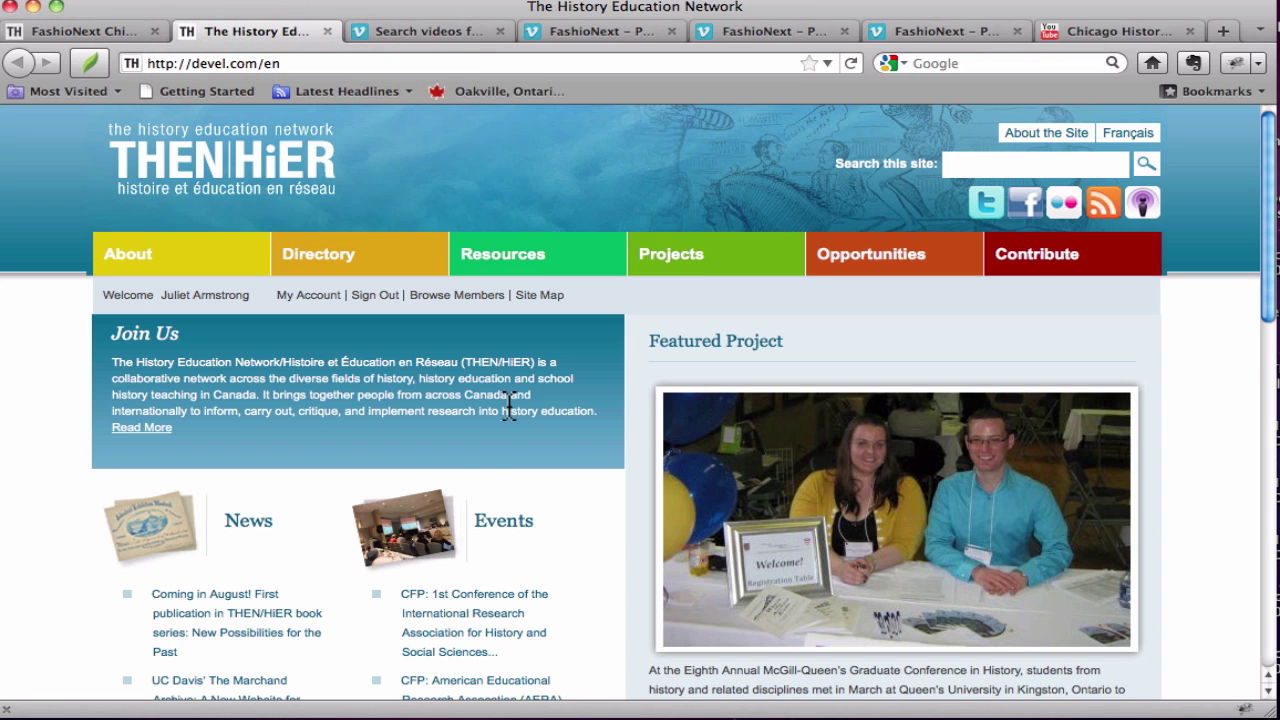
scroll(510, 405, down, 5)
scroll(585, 333, down, 2)
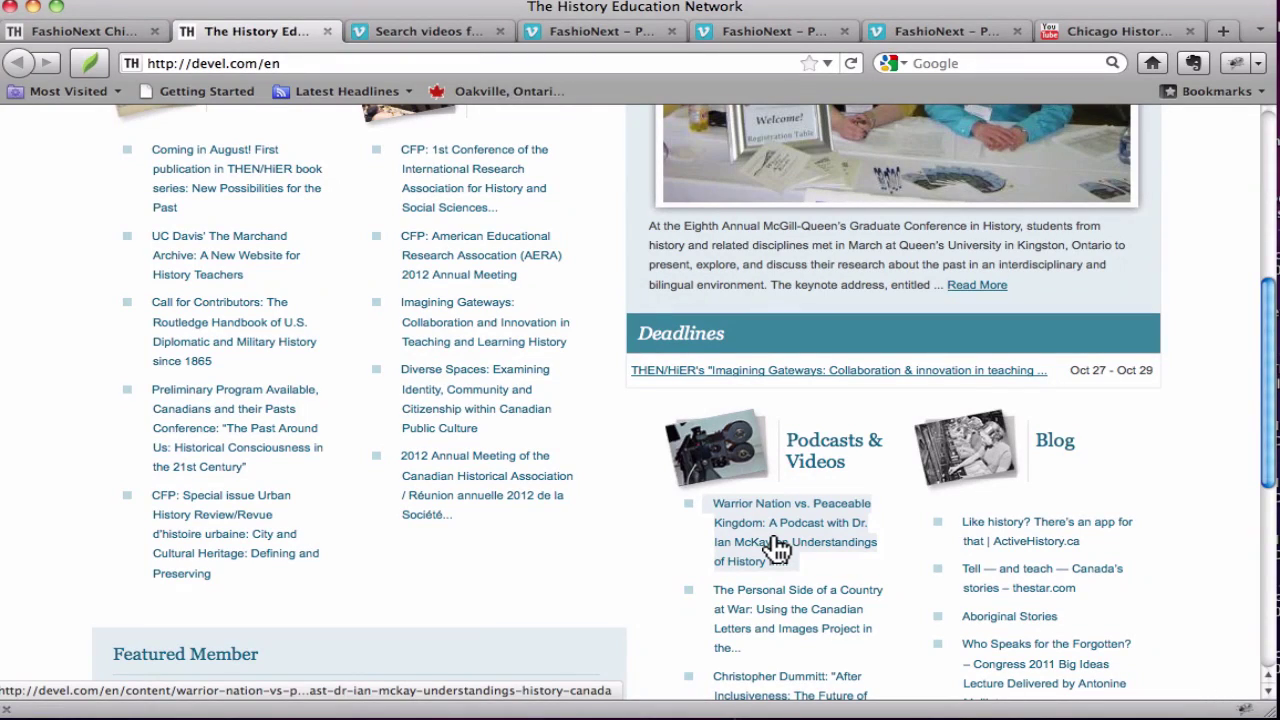
- View the "Warrior Nation vs. Peaceable Kingdom" podcast page from the listing and return to the home page
click(778, 548)
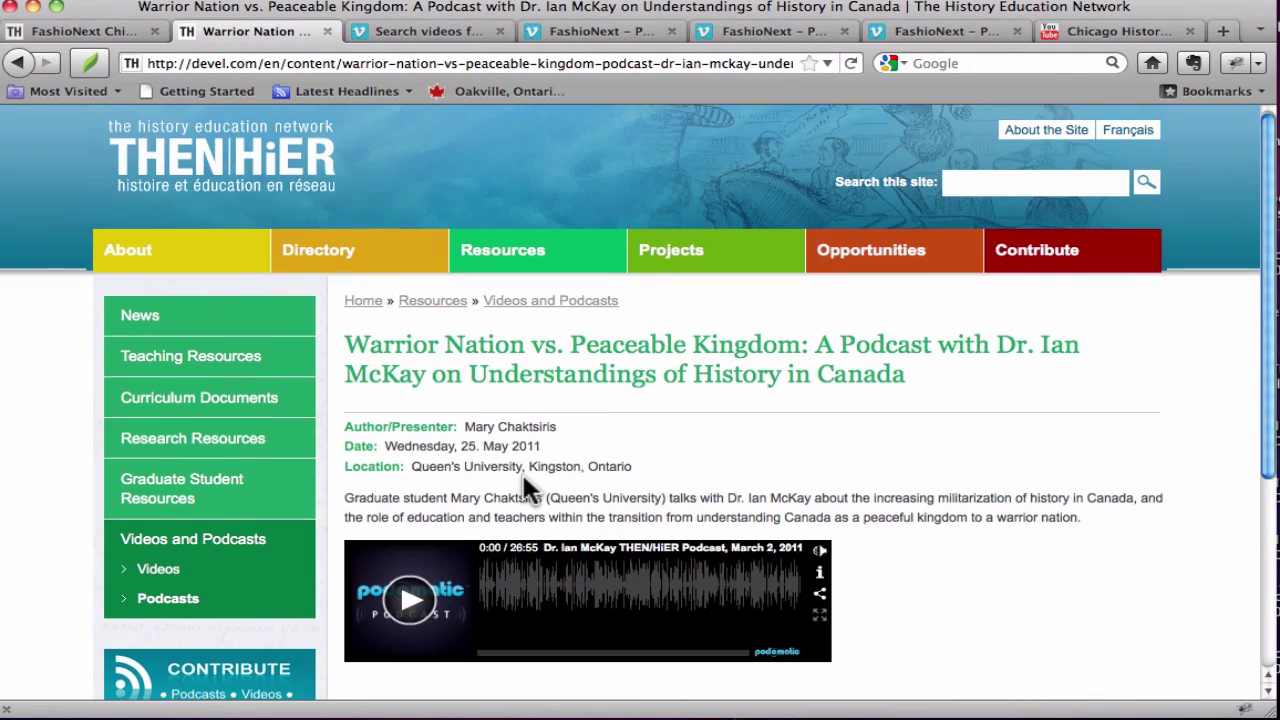
scroll(521, 471, down, 5)
scroll(521, 471, up, 5)
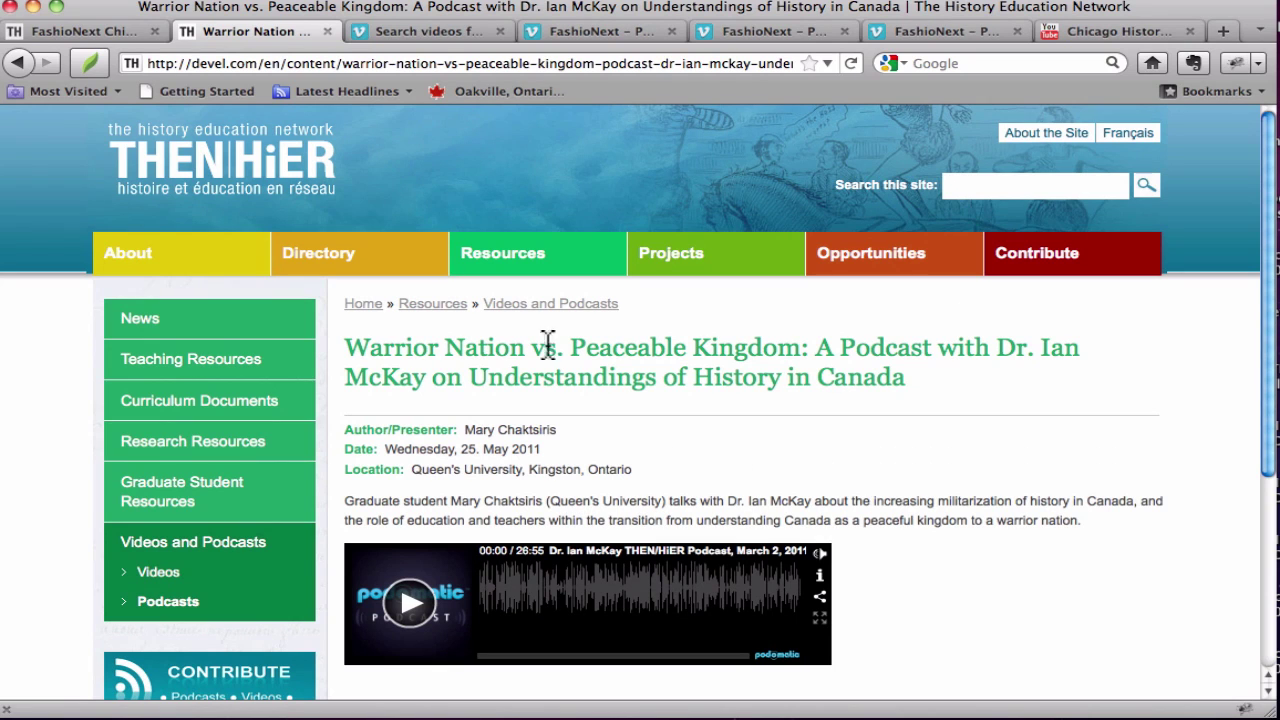
click(17, 68)
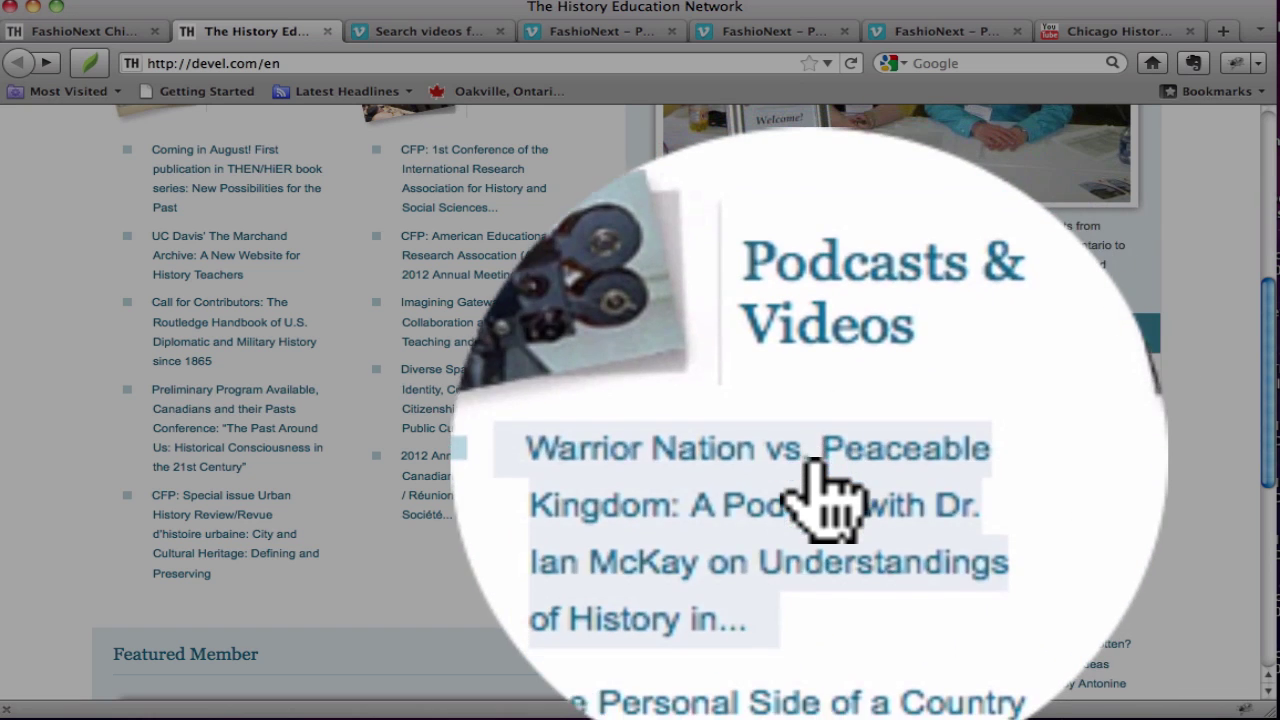
- View "The Personal Side of a Country at War" video page from the listing and return to the home page
click(822, 462)
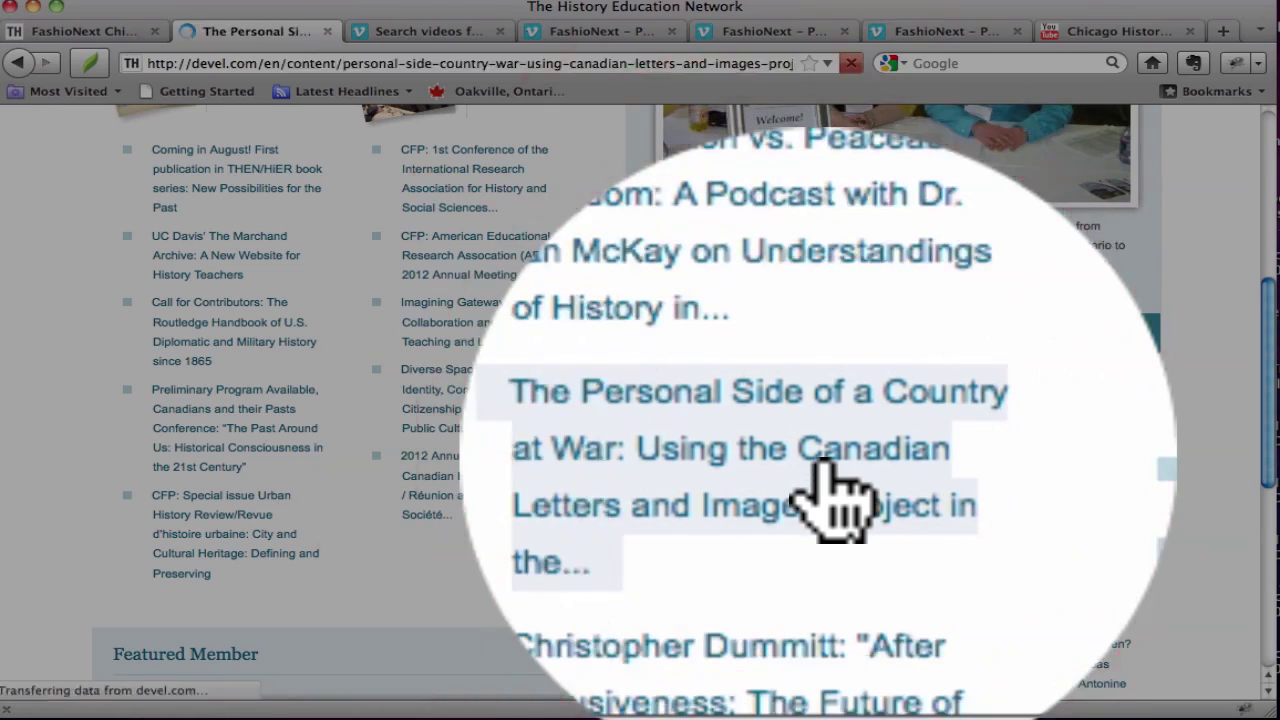
scroll(818, 622, down, 2)
scroll(820, 623, up, 1)
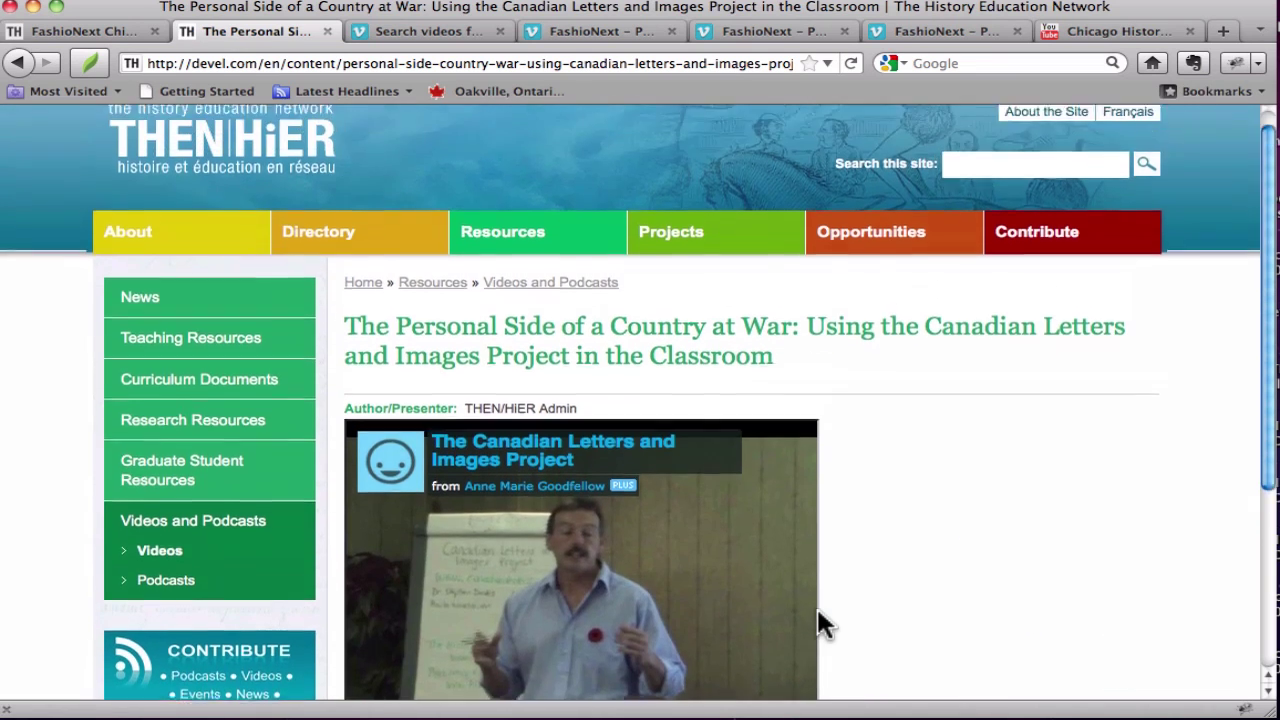
scroll(826, 591, down, 5)
scroll(826, 591, up, 5)
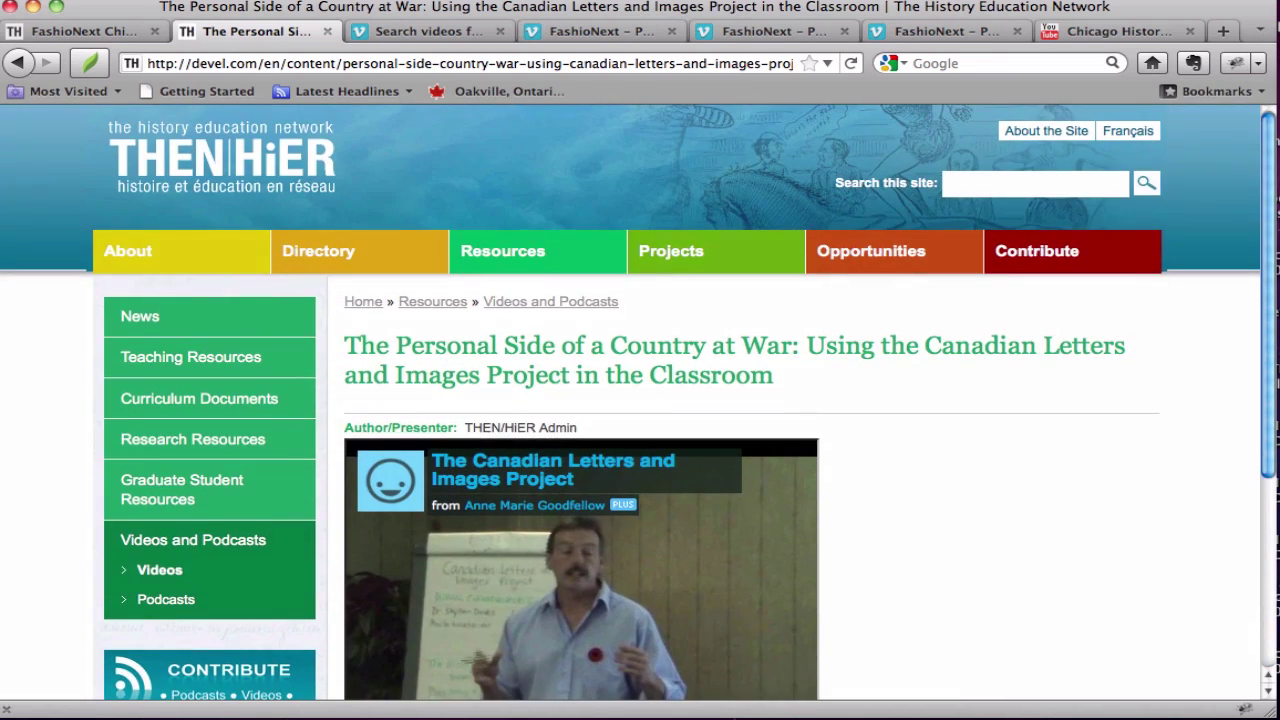
click(19, 63)
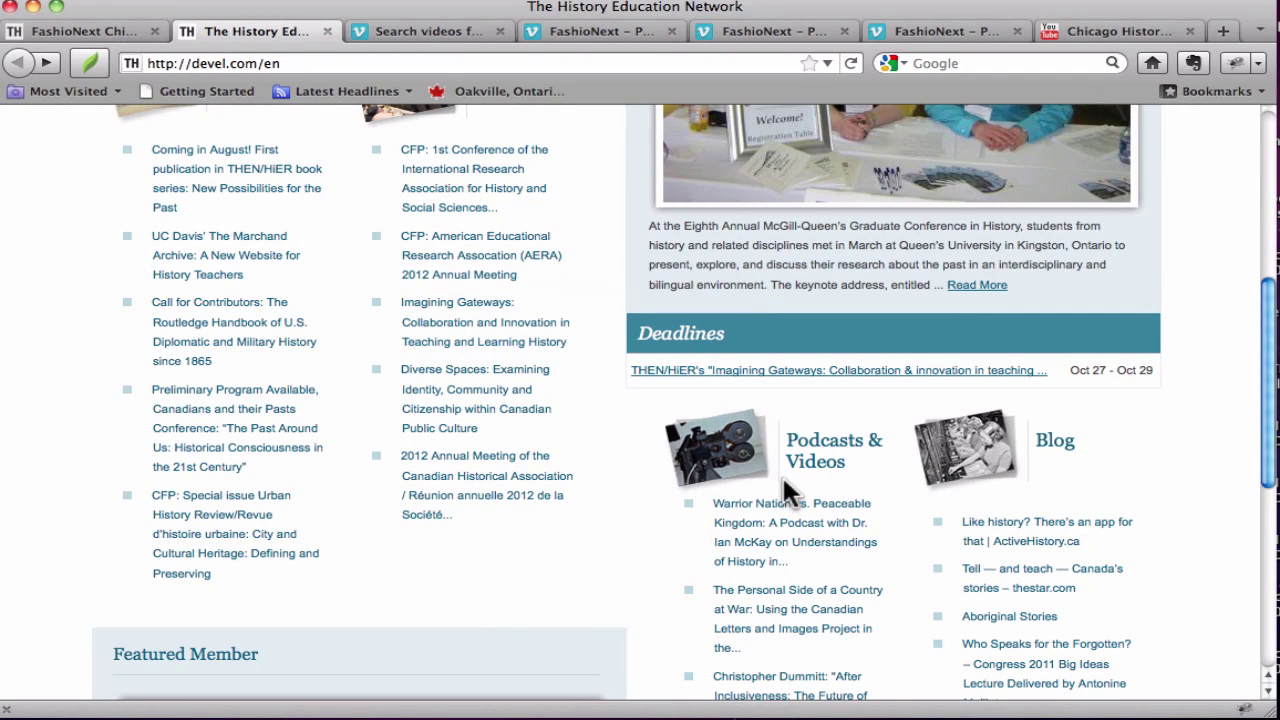
- Open the Videos list within the Videos and Podcasts section of the site's Resources
scroll(785, 490, up, 5)
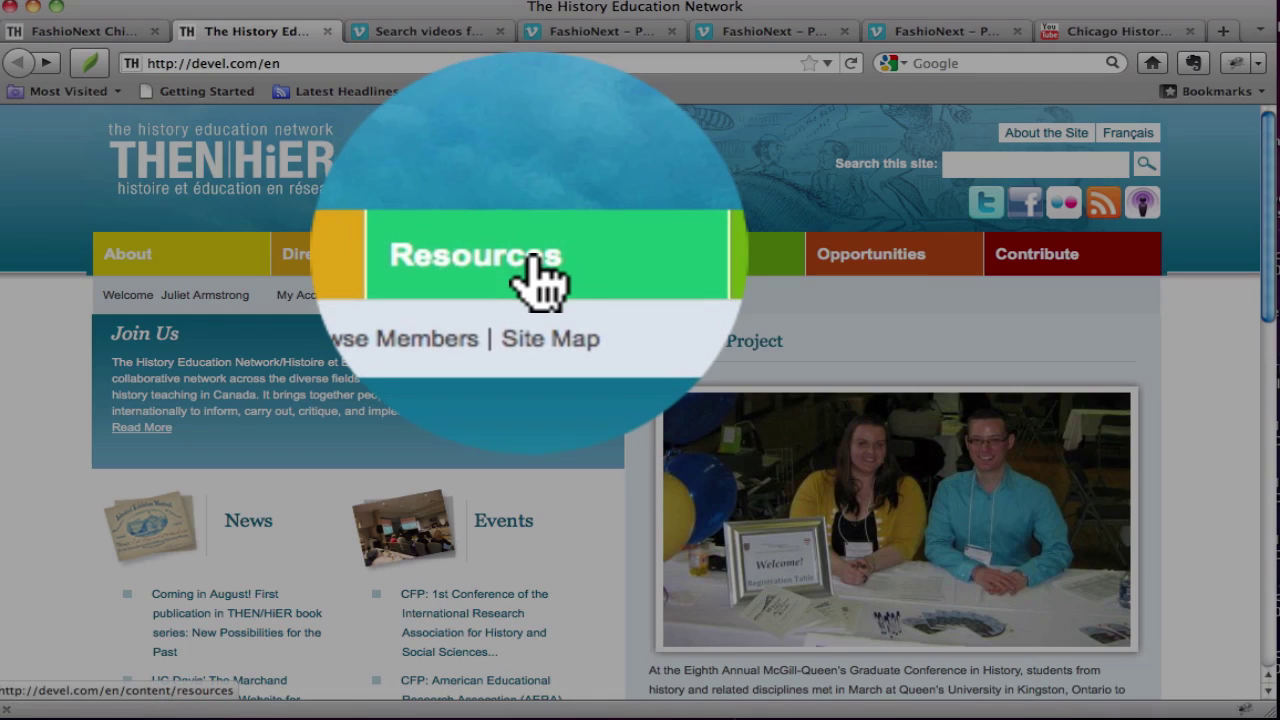
click(530, 256)
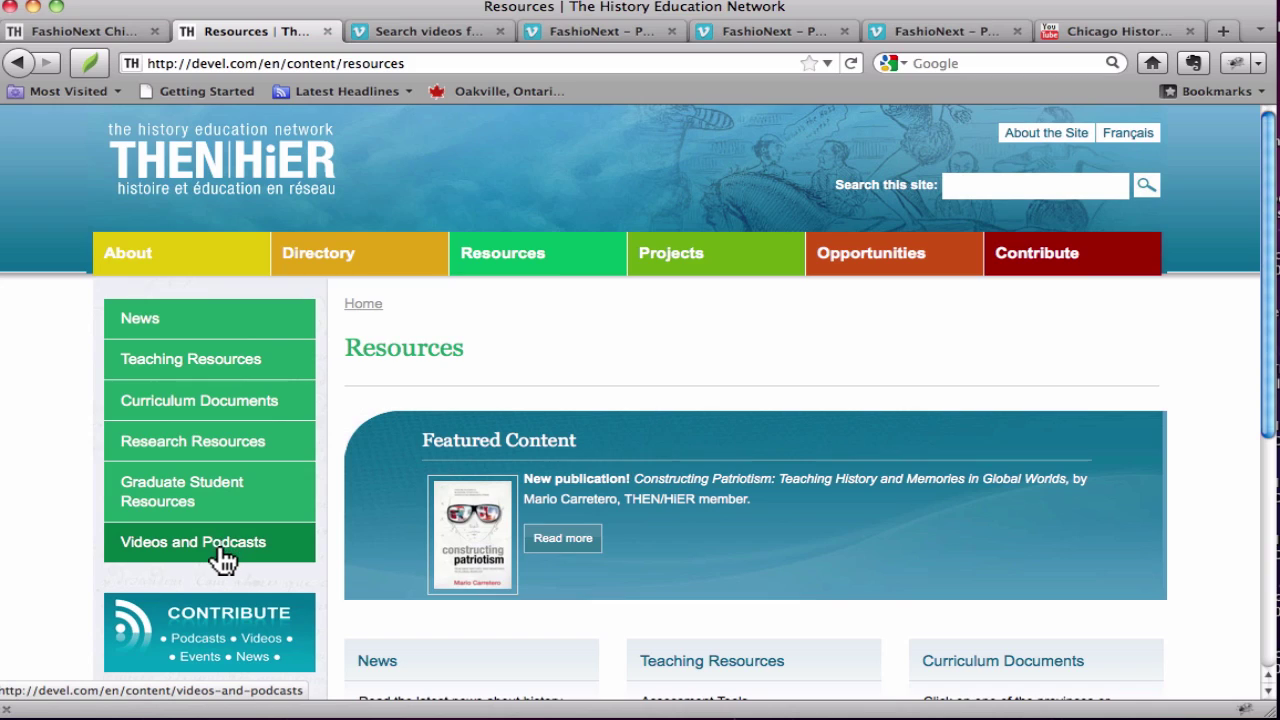
click(220, 550)
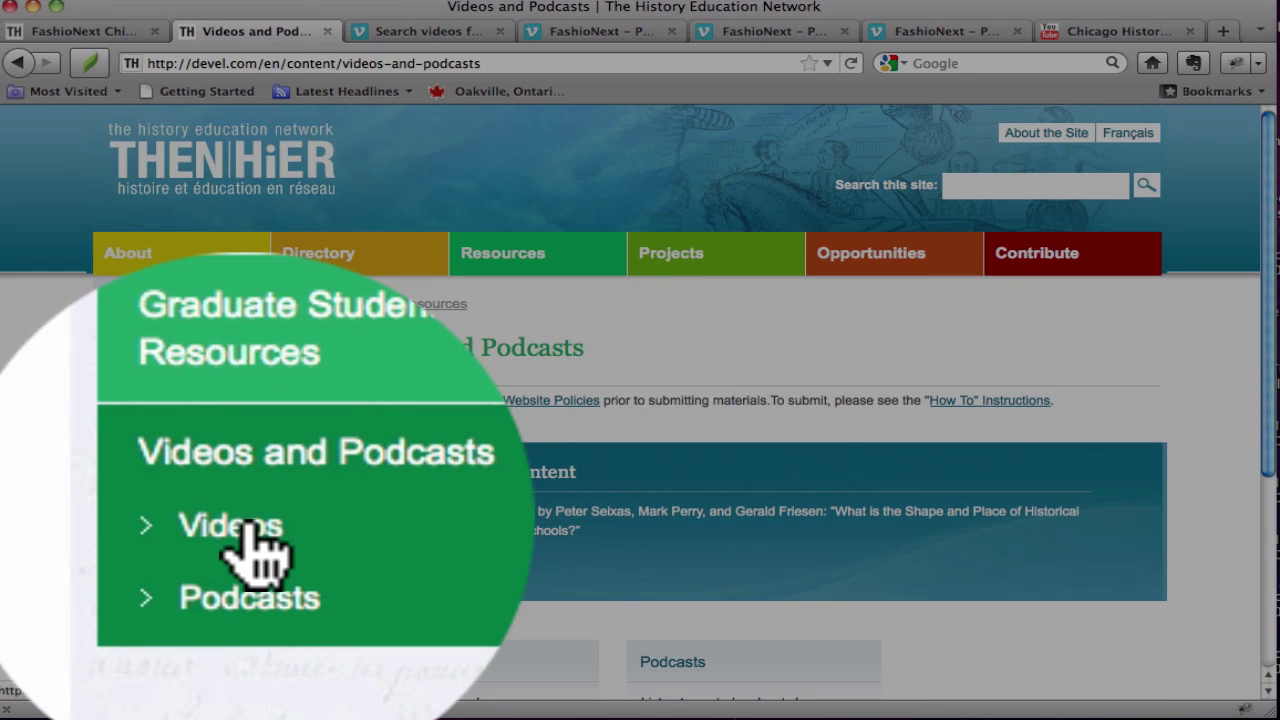
click(165, 571)
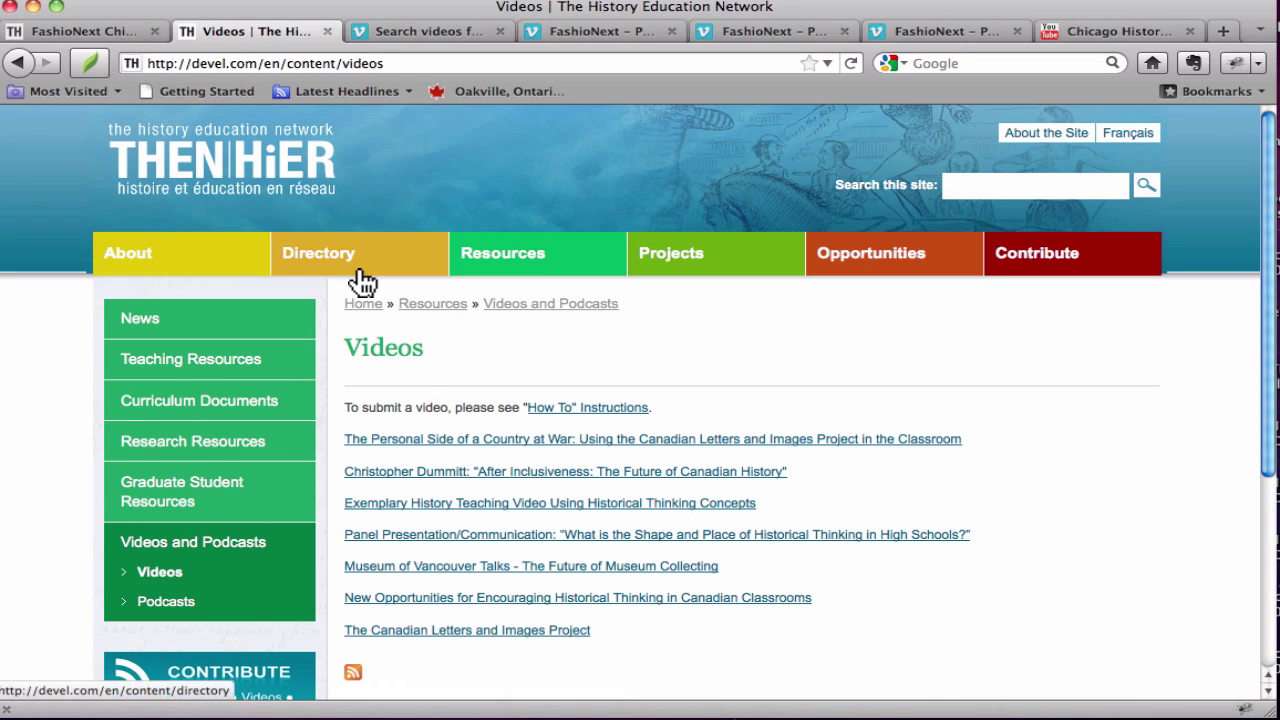
- Return to the FashioNext Chicago entry and review its details, description and embedded videos
click(101, 25)
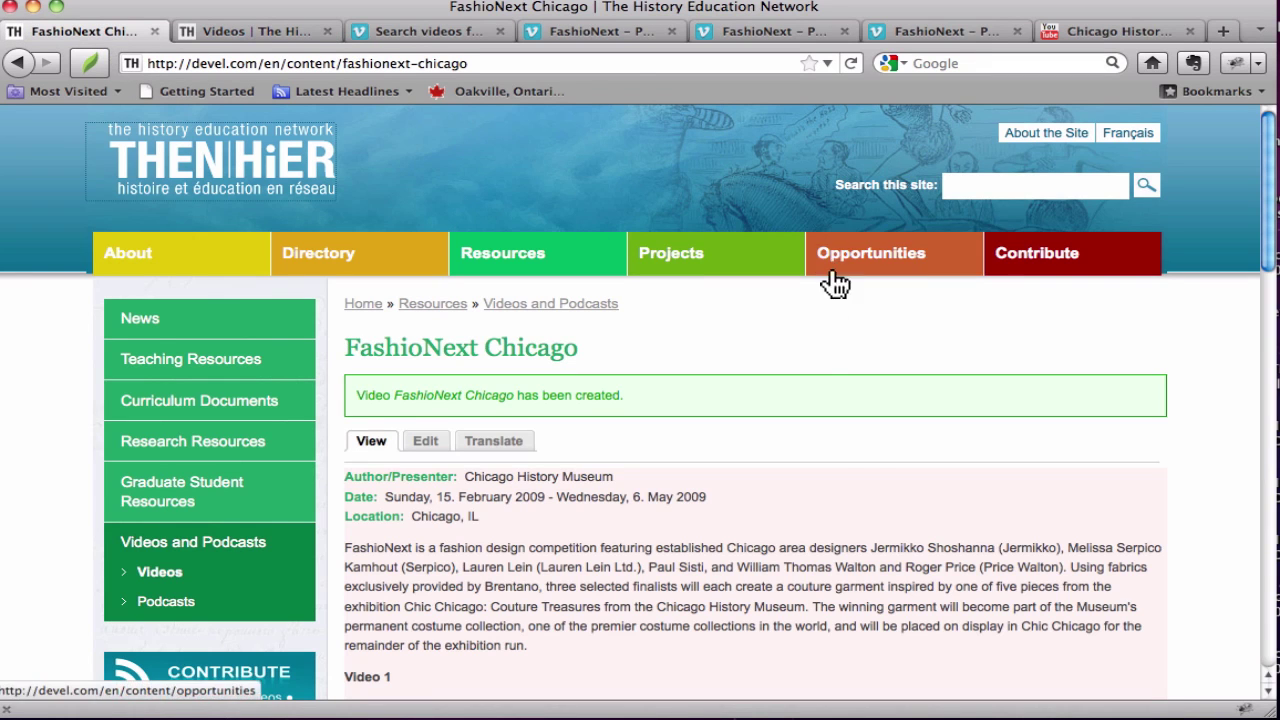
scroll(859, 455, down, 5)
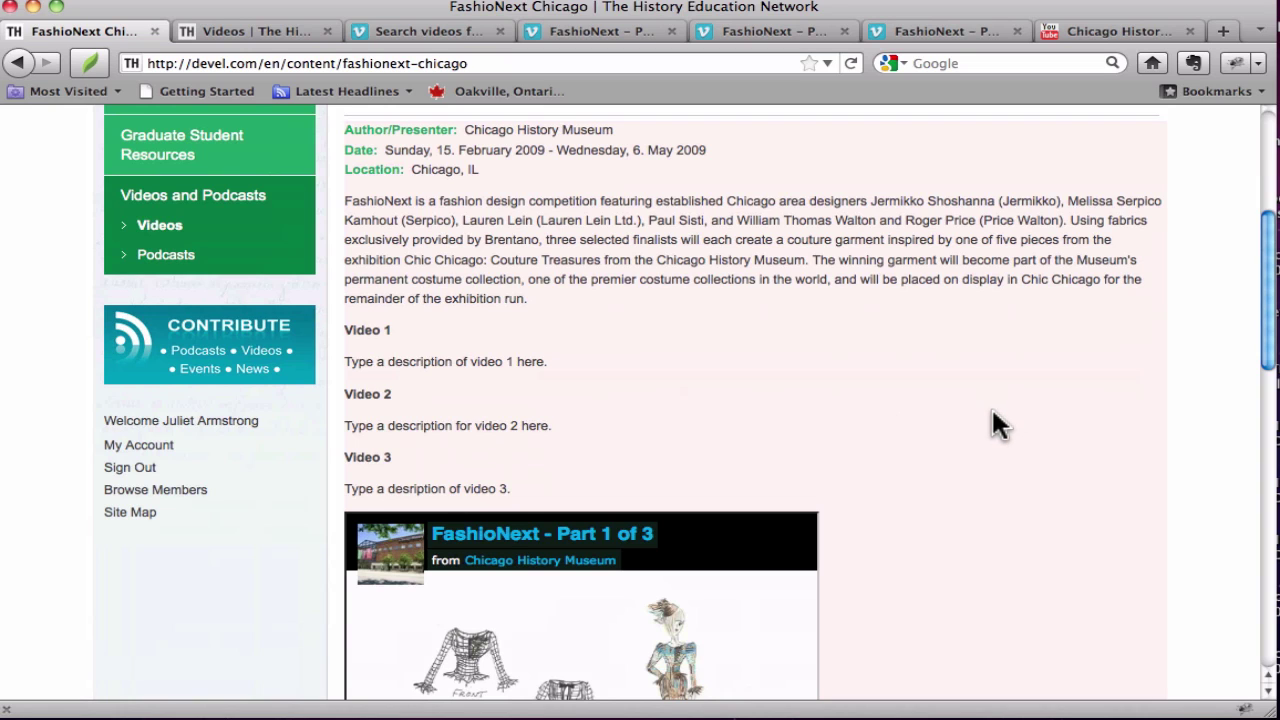
scroll(992, 410, up, 2)
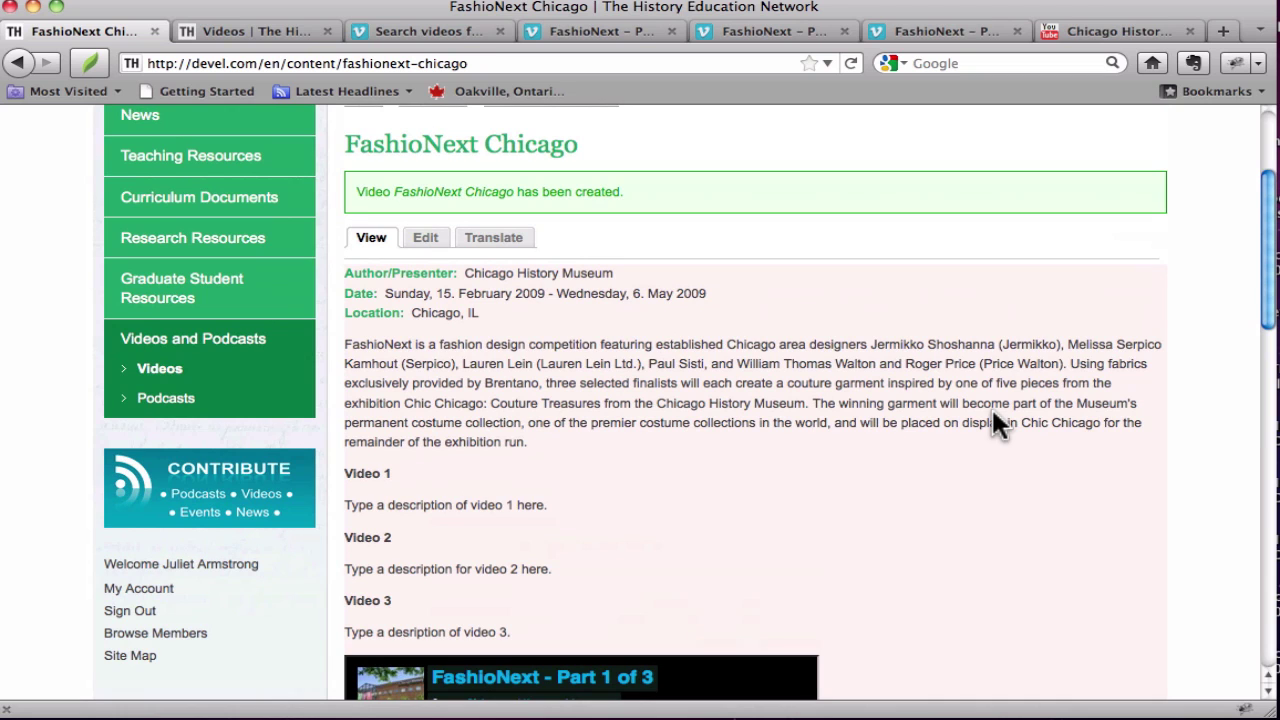
scroll(995, 420, down, 10)
scroll(995, 420, up, 11)
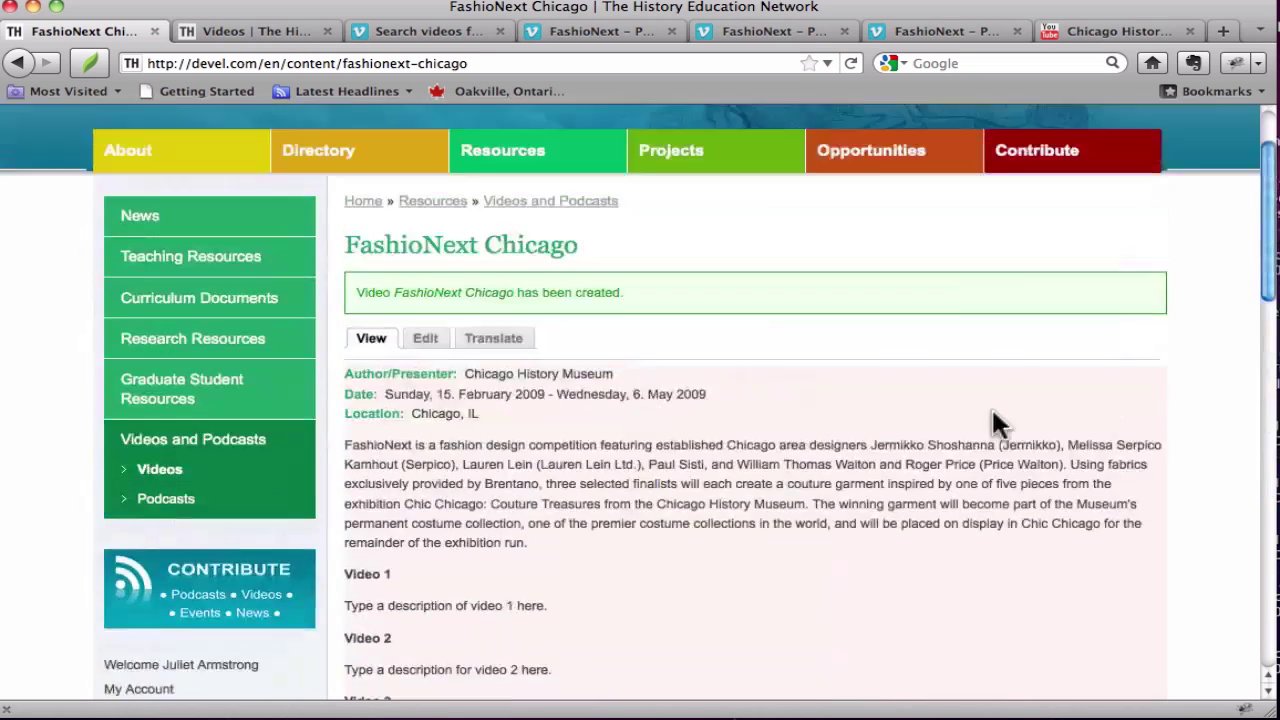
scroll(996, 422, up, 1)
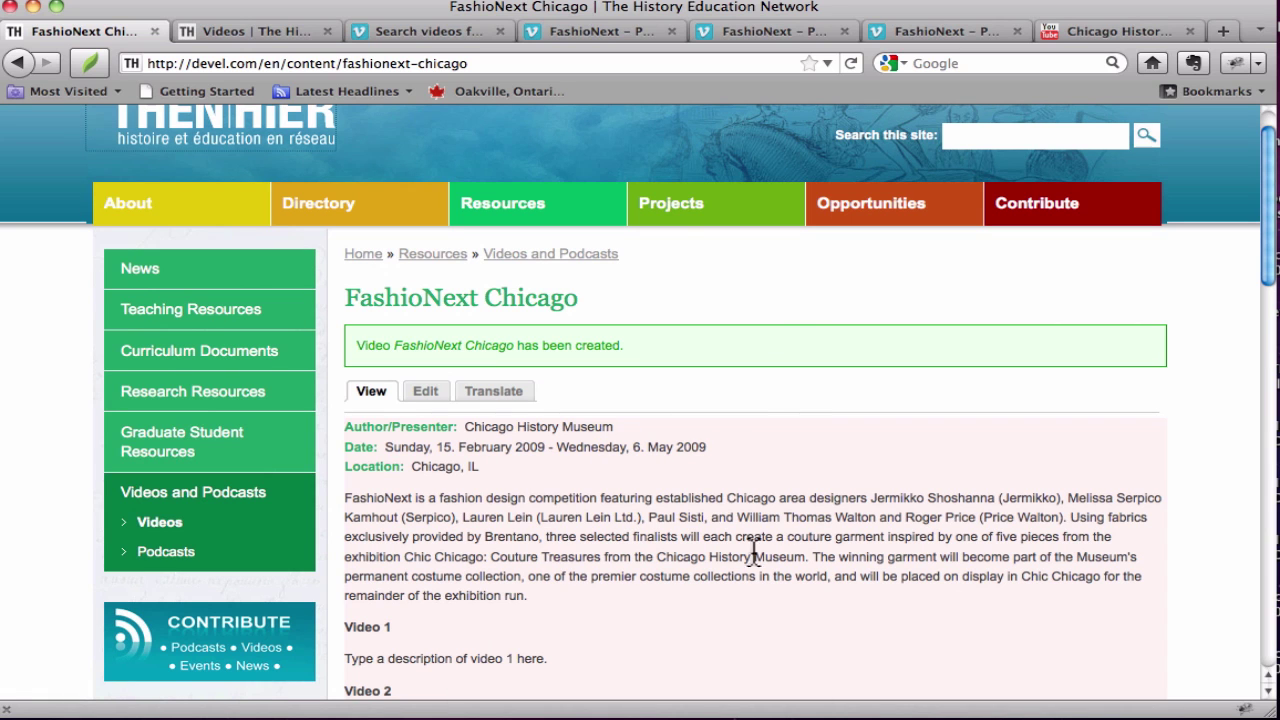
scroll(866, 600, down, 8)
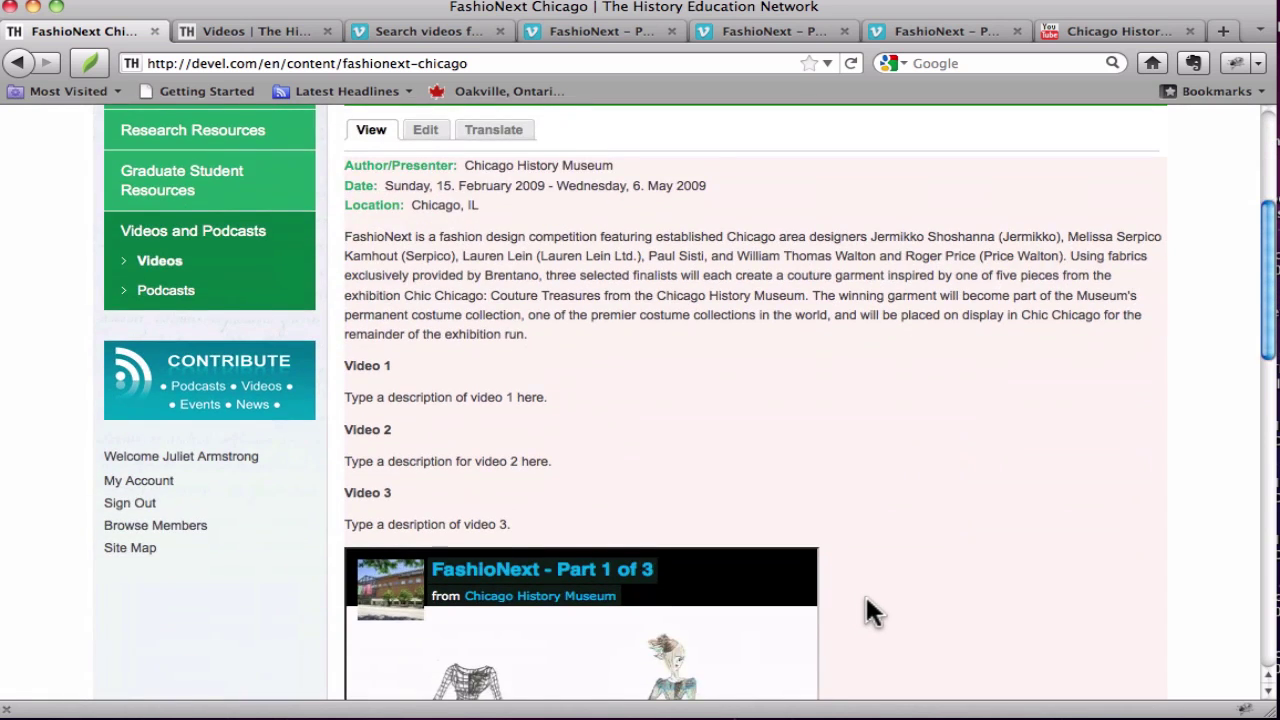
scroll(866, 600, up, 8)
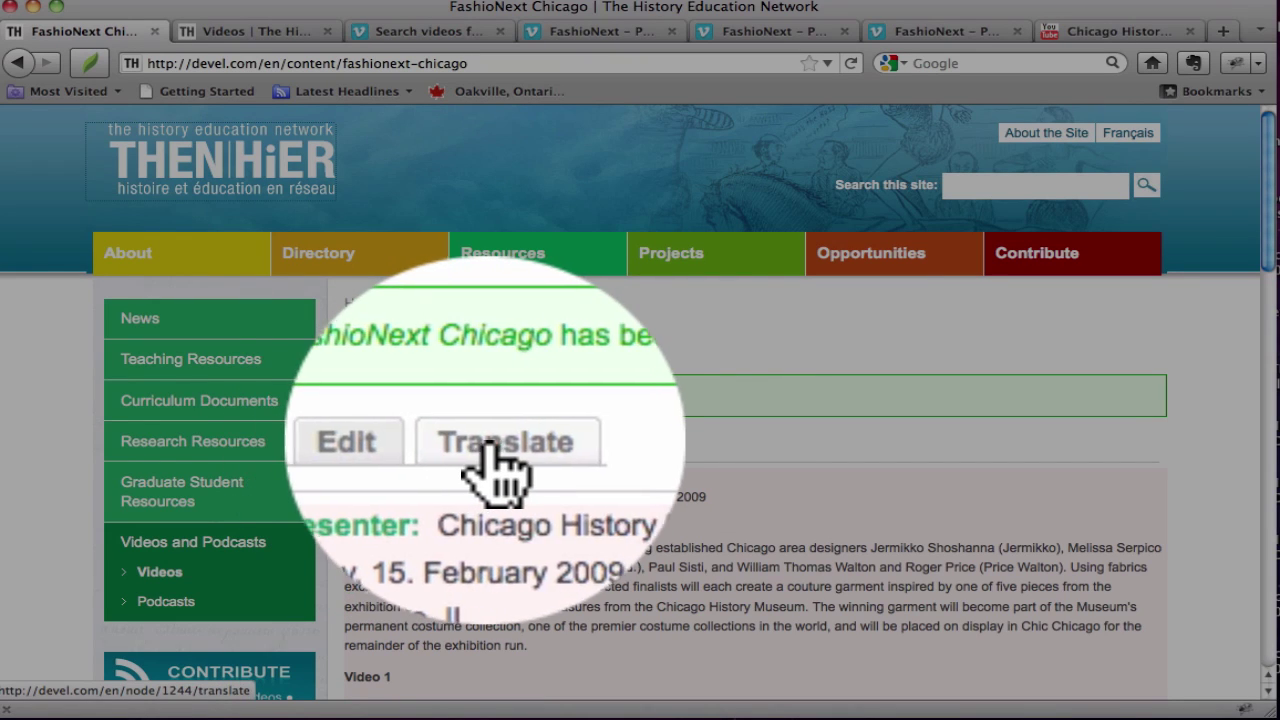
- Open the FashioNext Chicago entry for editing, try appending "edit" to the Author/Presenter, and remove the added text
click(428, 450)
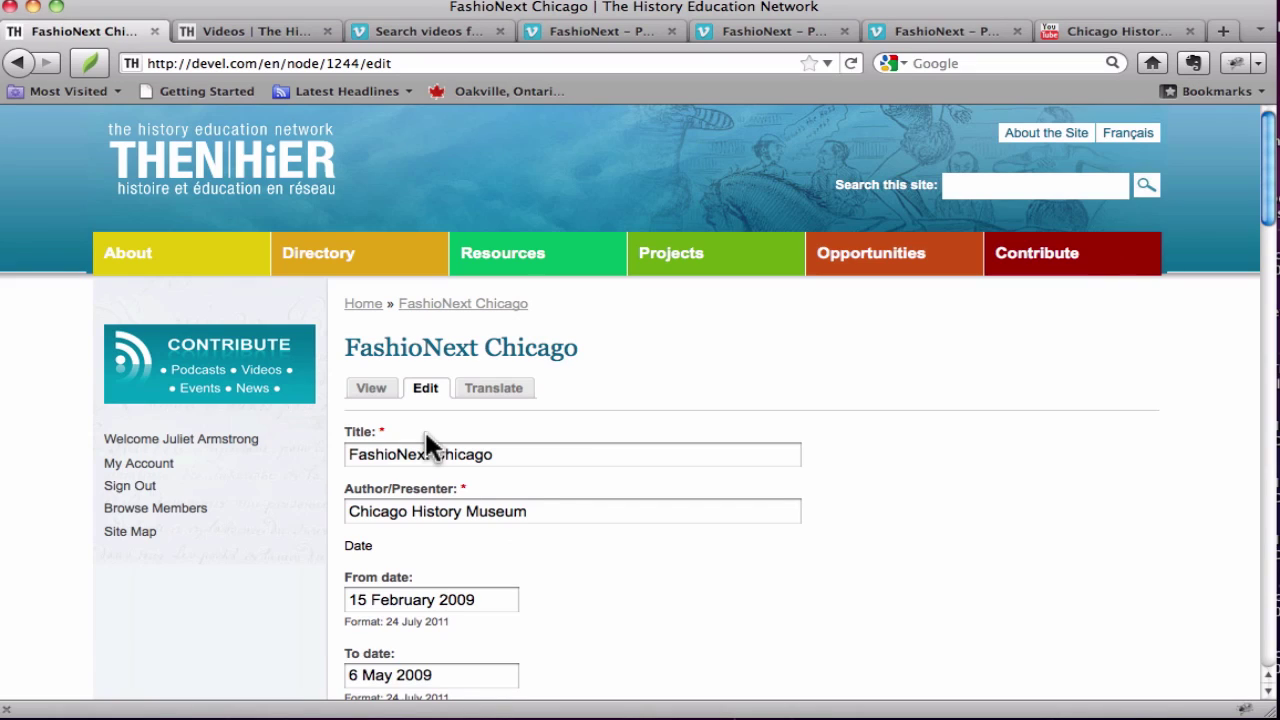
click(541, 514)
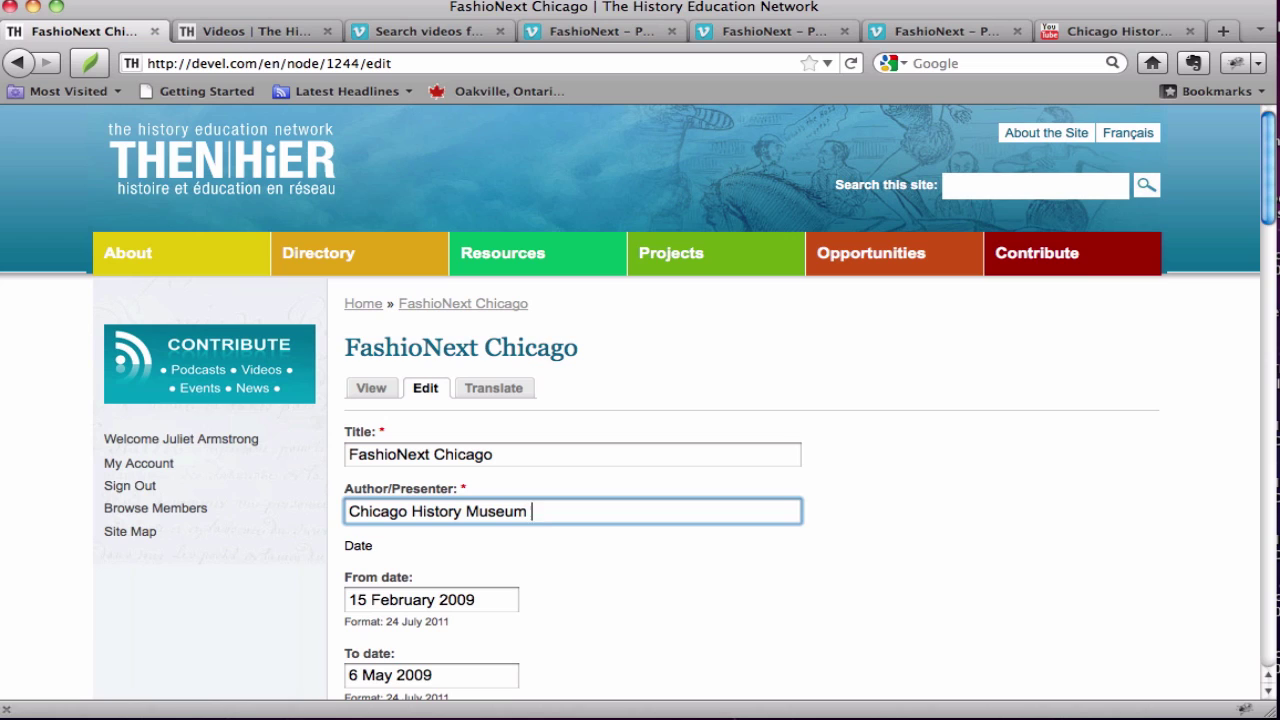
text(edit)
key(BackSpace)
key(BackSpace)
key(BackSpace)
key(BackSpace)
key(BackSpace)
key(Down)
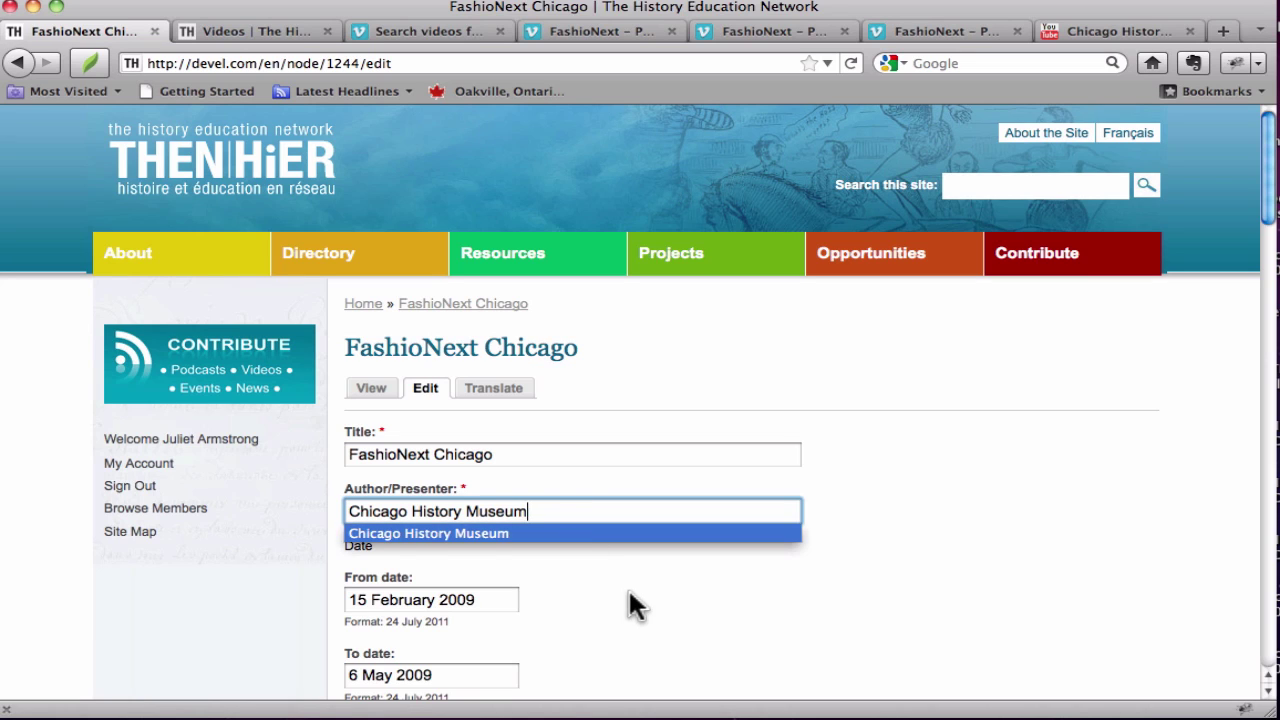
click(631, 602)
- Examine the entry's editable description, Vimeo links, thumbnails, and language and save options
scroll(633, 603, down, 10)
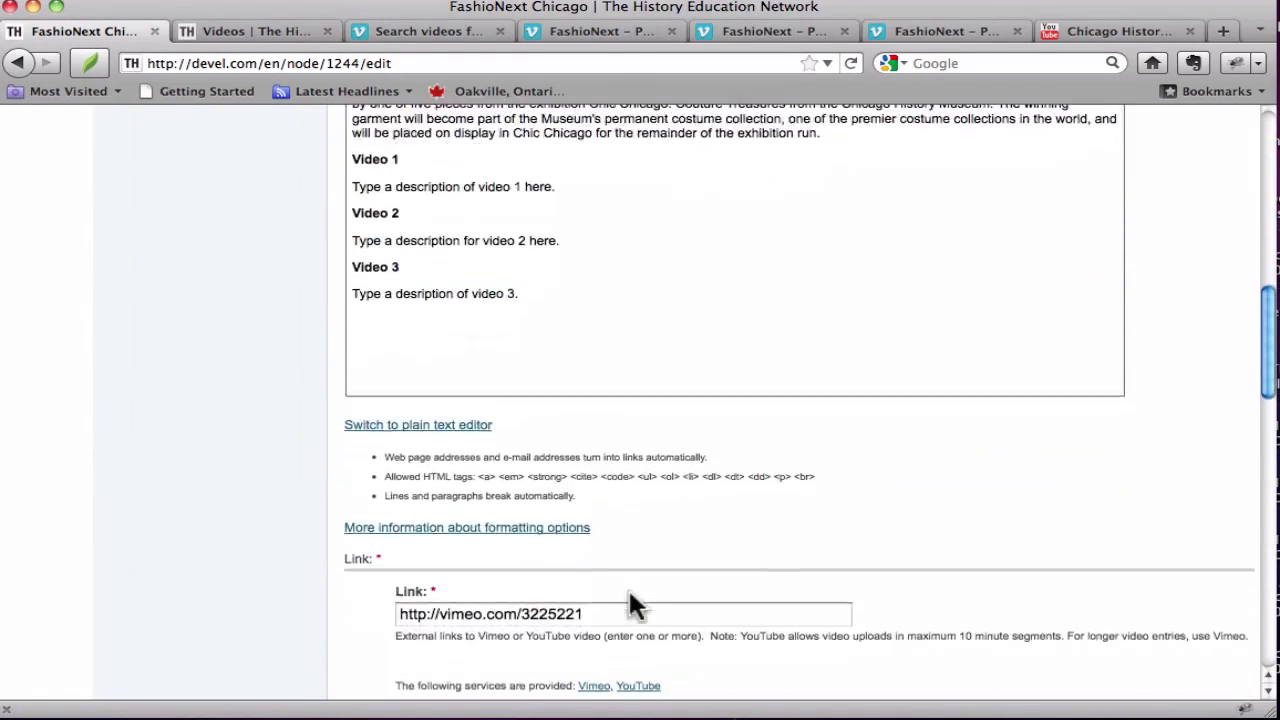
scroll(633, 604, down, 12)
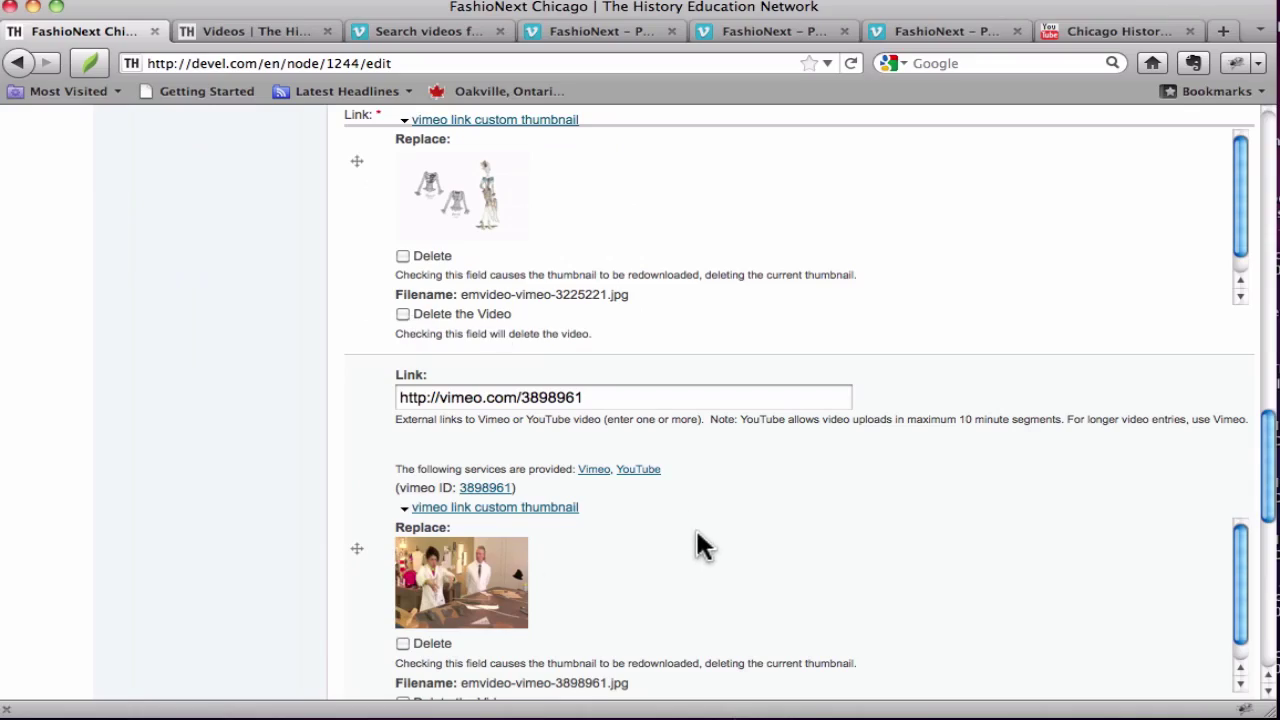
scroll(697, 533, down, 1)
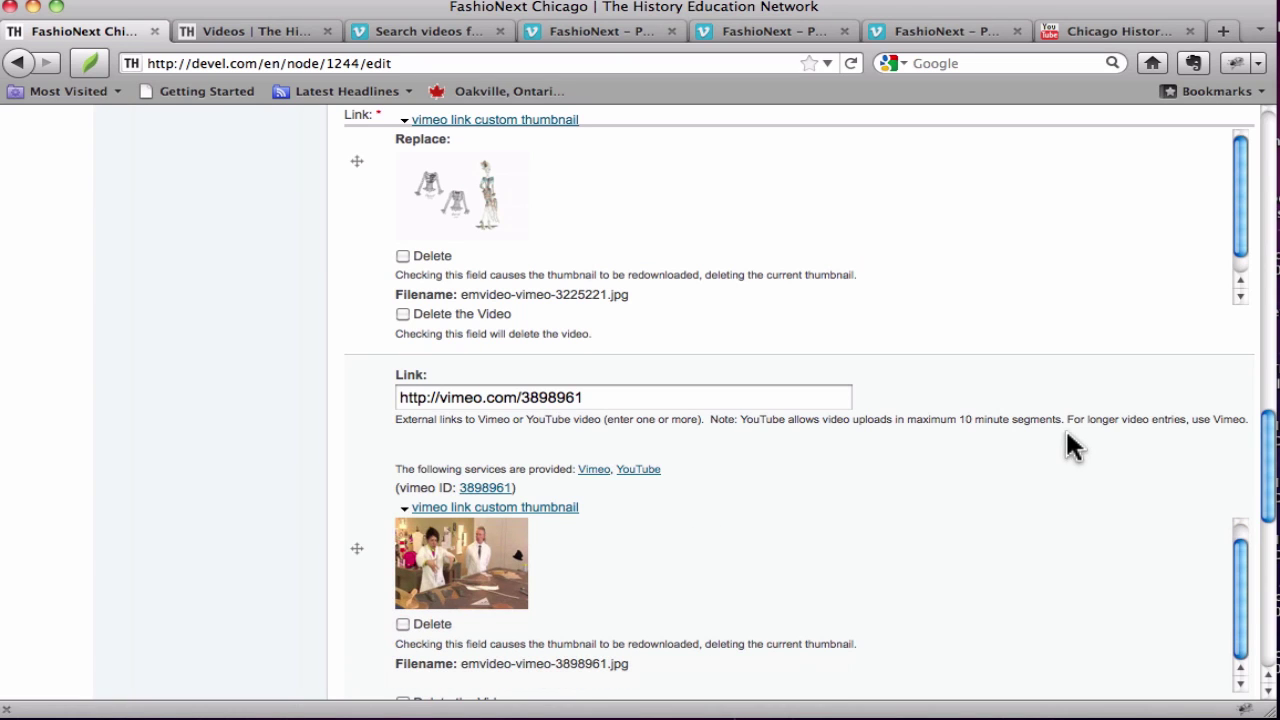
scroll(1066, 443, down, 13)
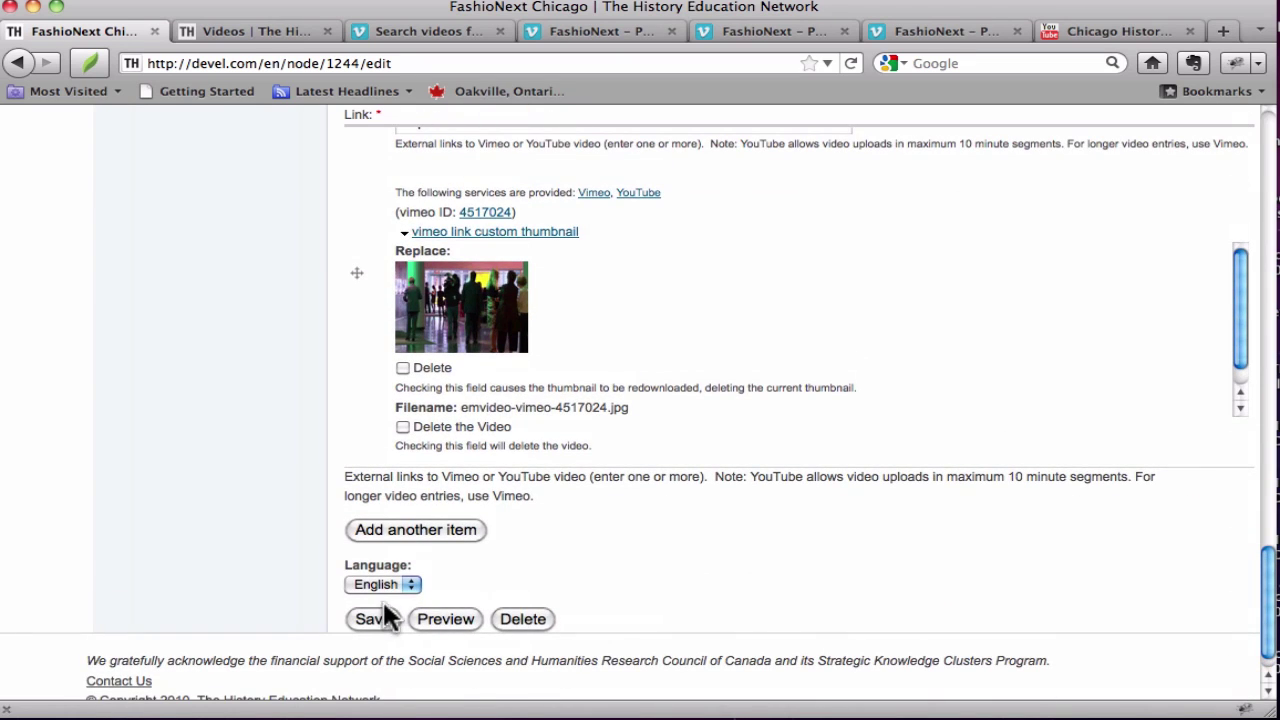
scroll(826, 384, up, 20)
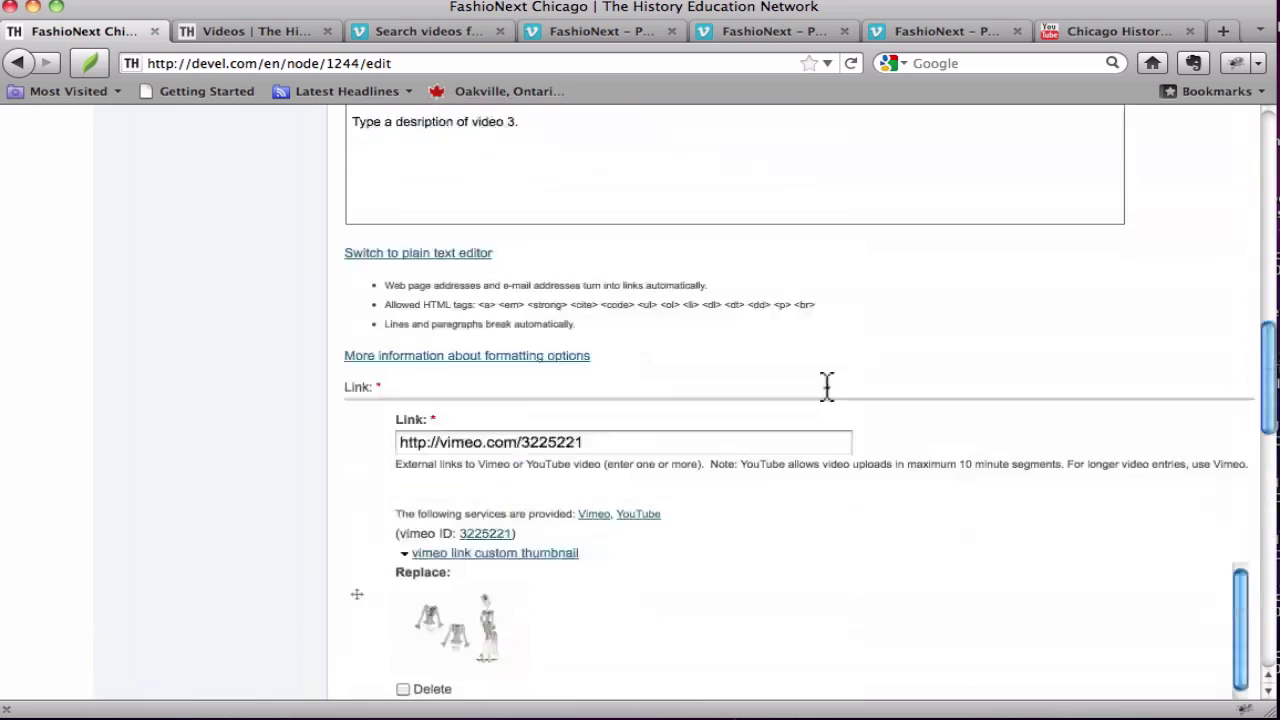
scroll(825, 385, up, 2)
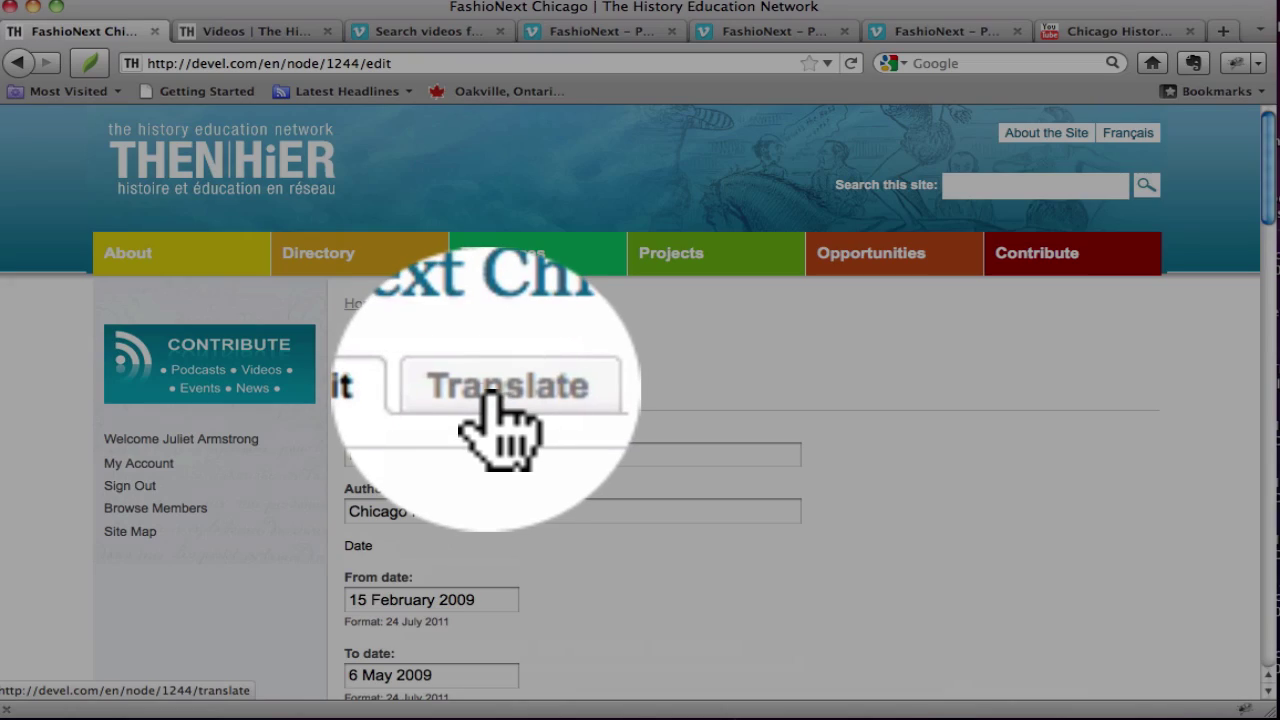
- Start a French translation of the FashioNext Chicago entry and look through its form down to the video links and language setting
click(492, 392)
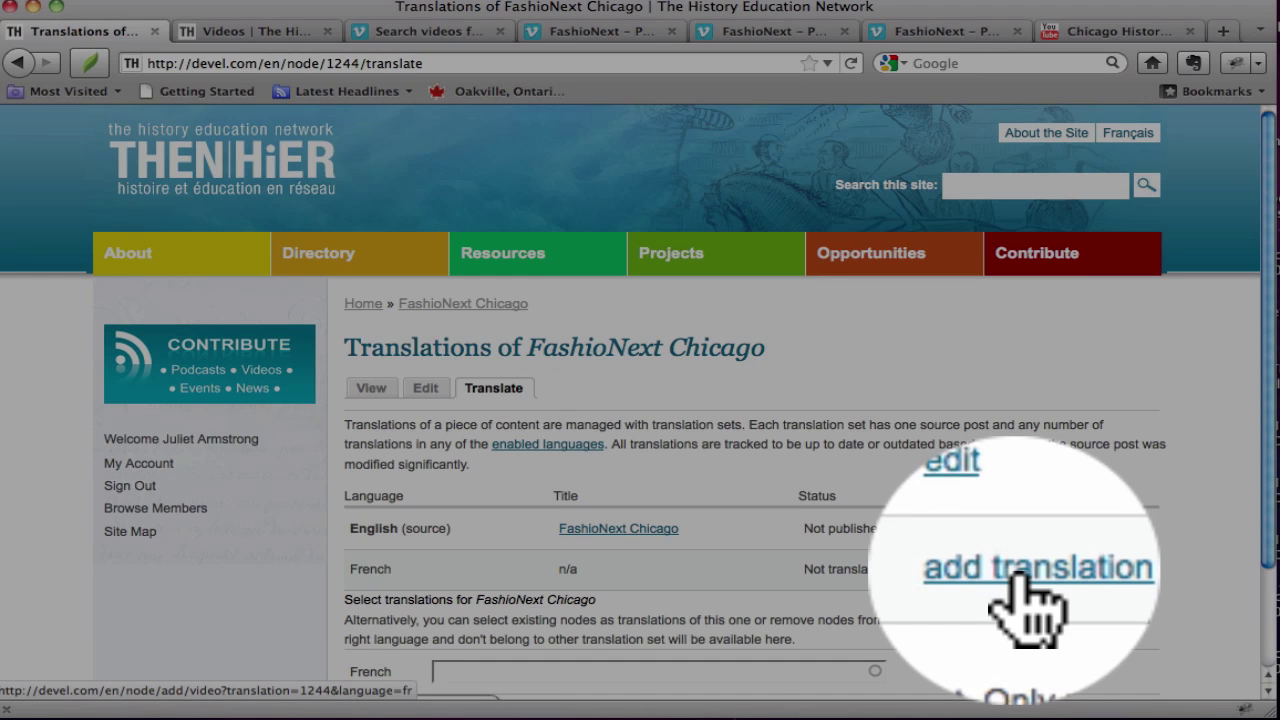
click(1014, 570)
scroll(1012, 570, down, 5)
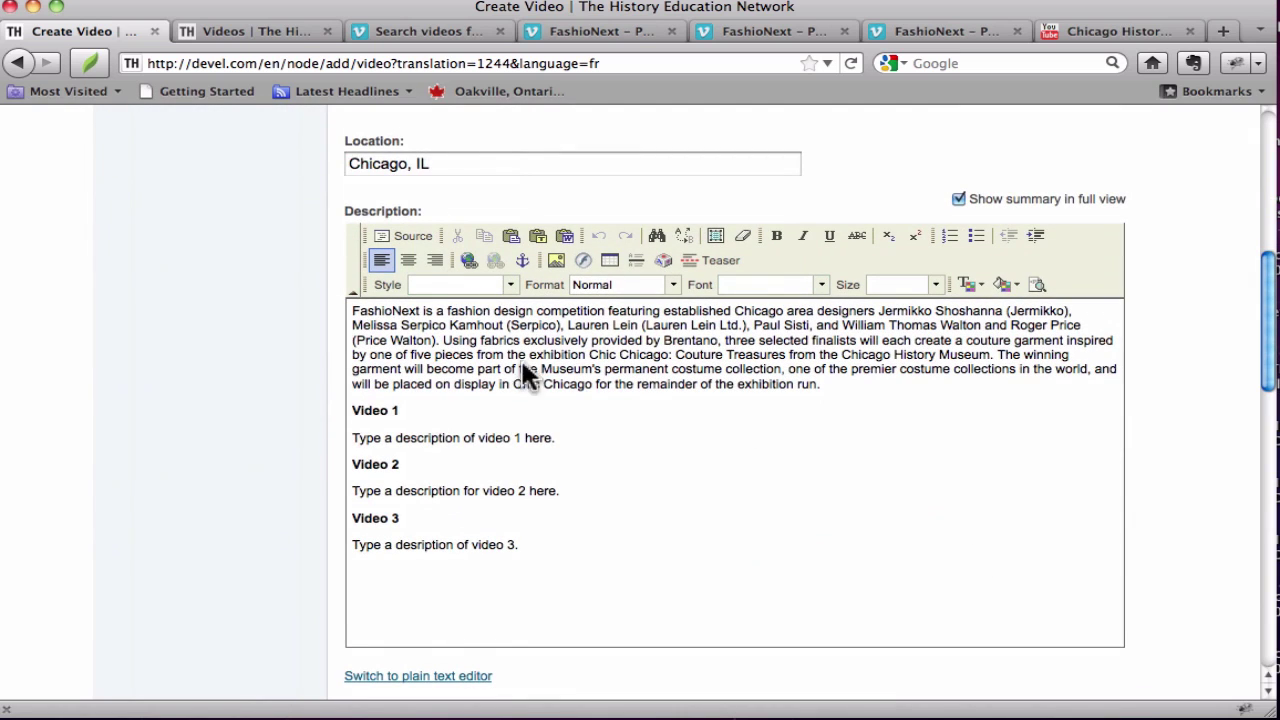
scroll(1145, 375, up, 5)
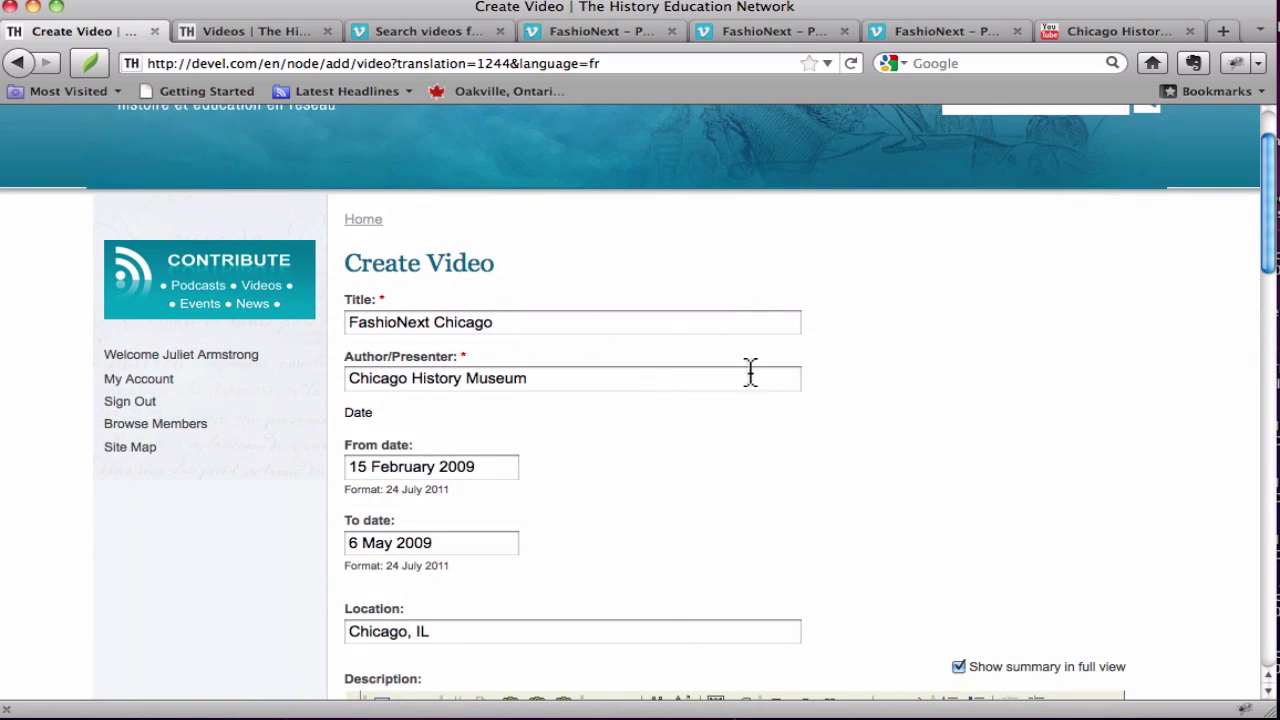
scroll(1181, 378, down, 5)
scroll(1183, 385, down, 10)
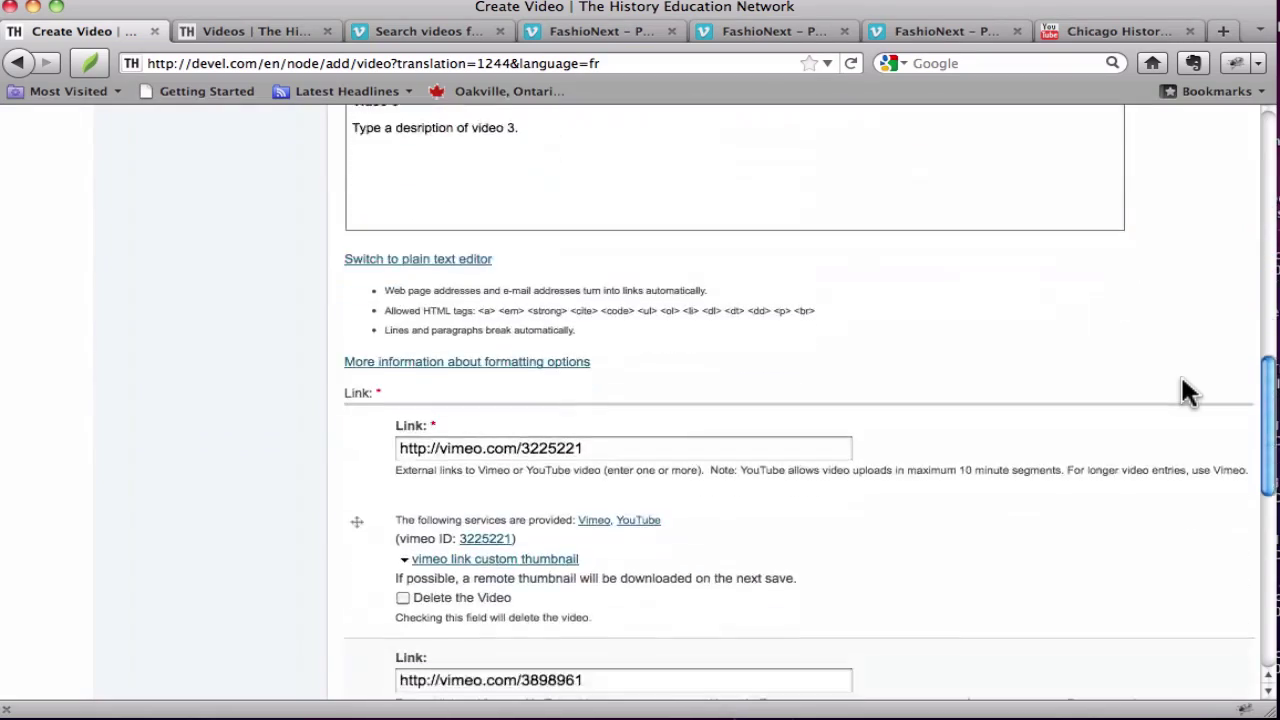
scroll(1182, 380, down, 2)
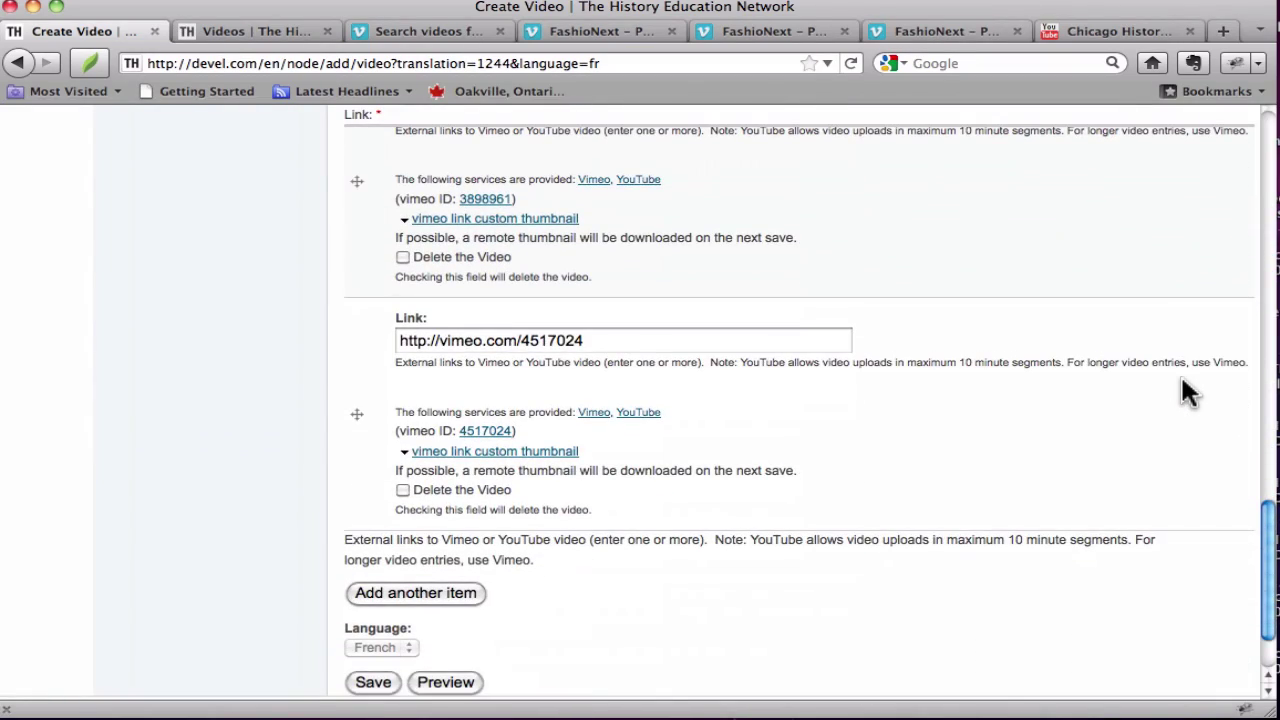
- Recheck the translation form's title, author, dates, location and description, and locate its save option
scroll(1182, 380, up, 4)
scroll(1186, 392, up, 8)
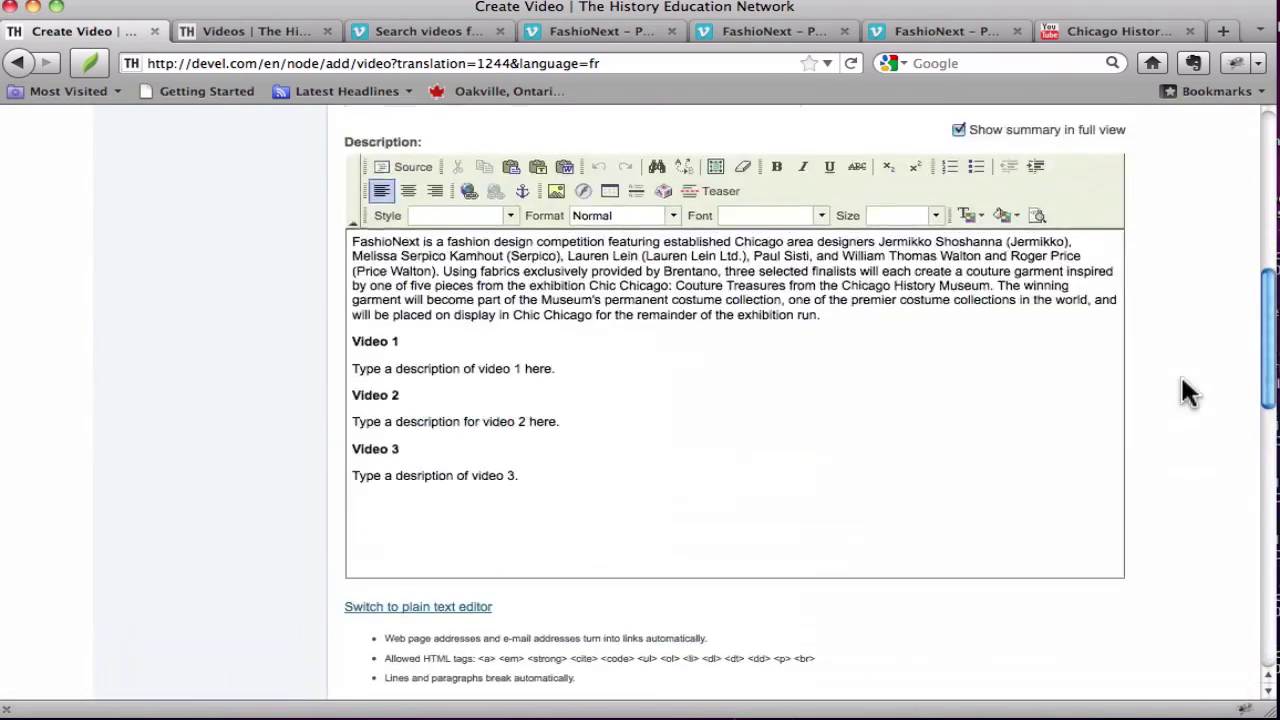
right_click(1186, 342)
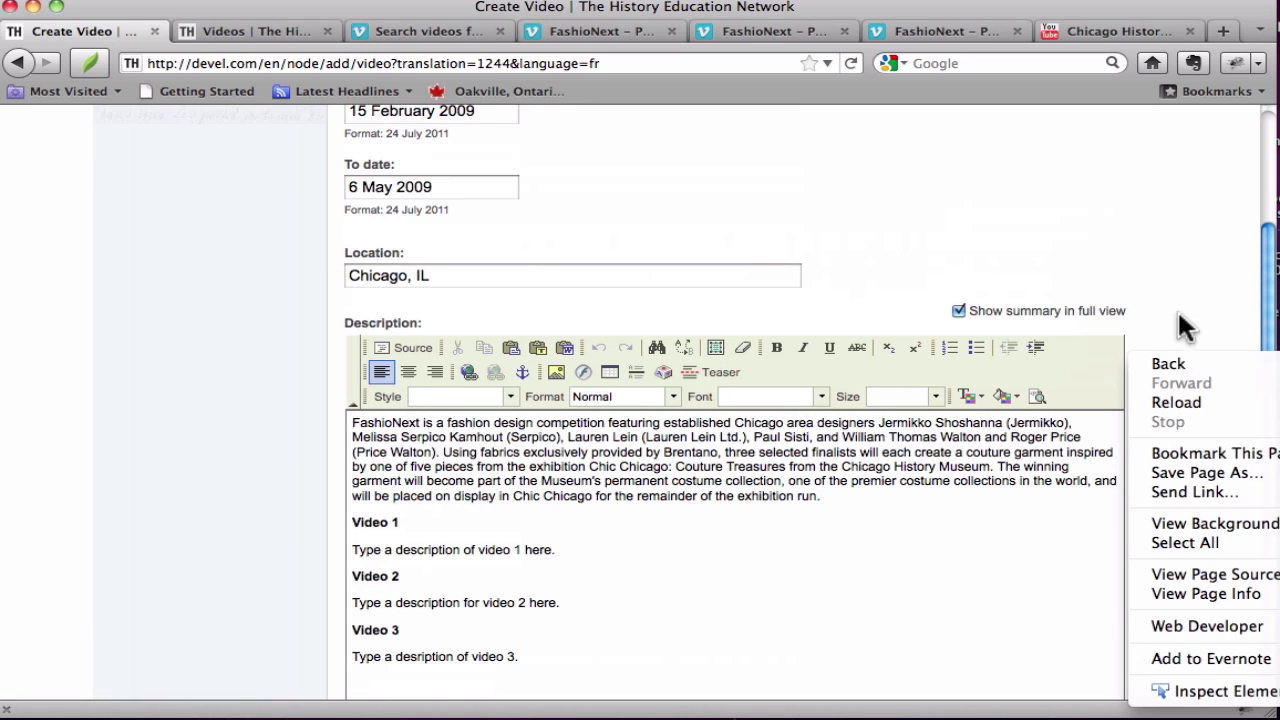
click(1163, 219)
scroll(1163, 219, up, 5)
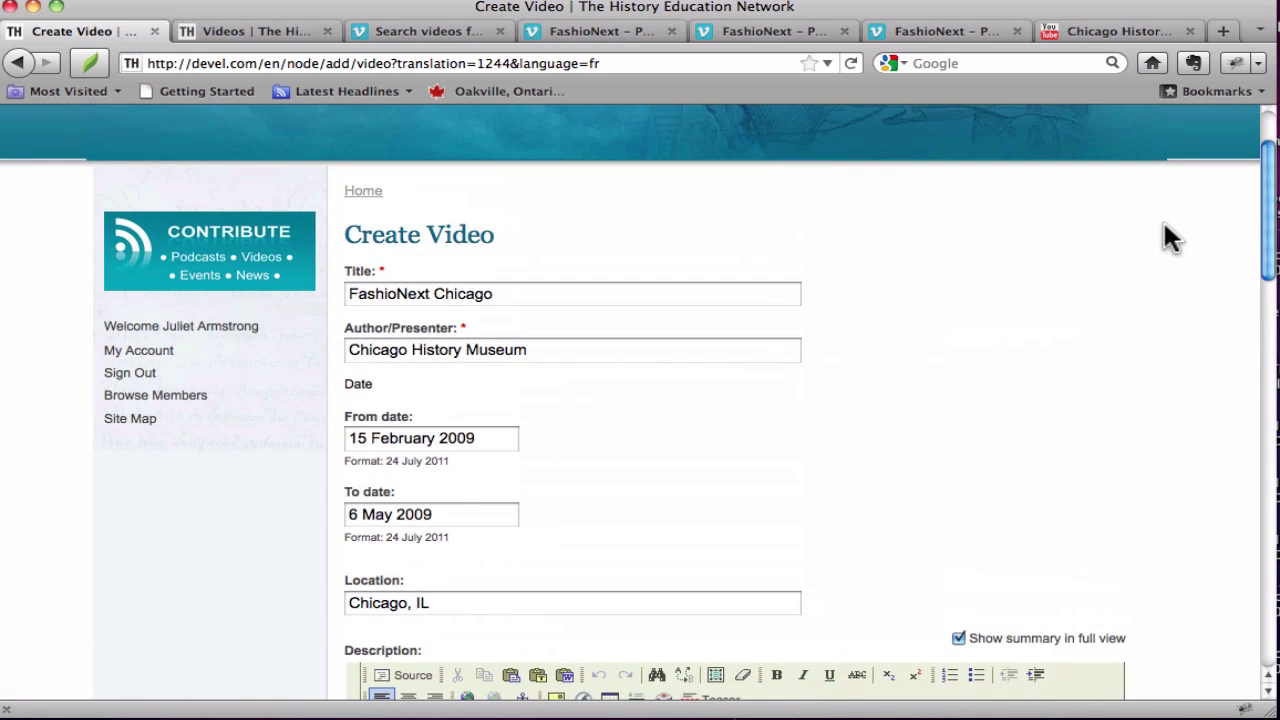
scroll(1163, 219, down, 20)
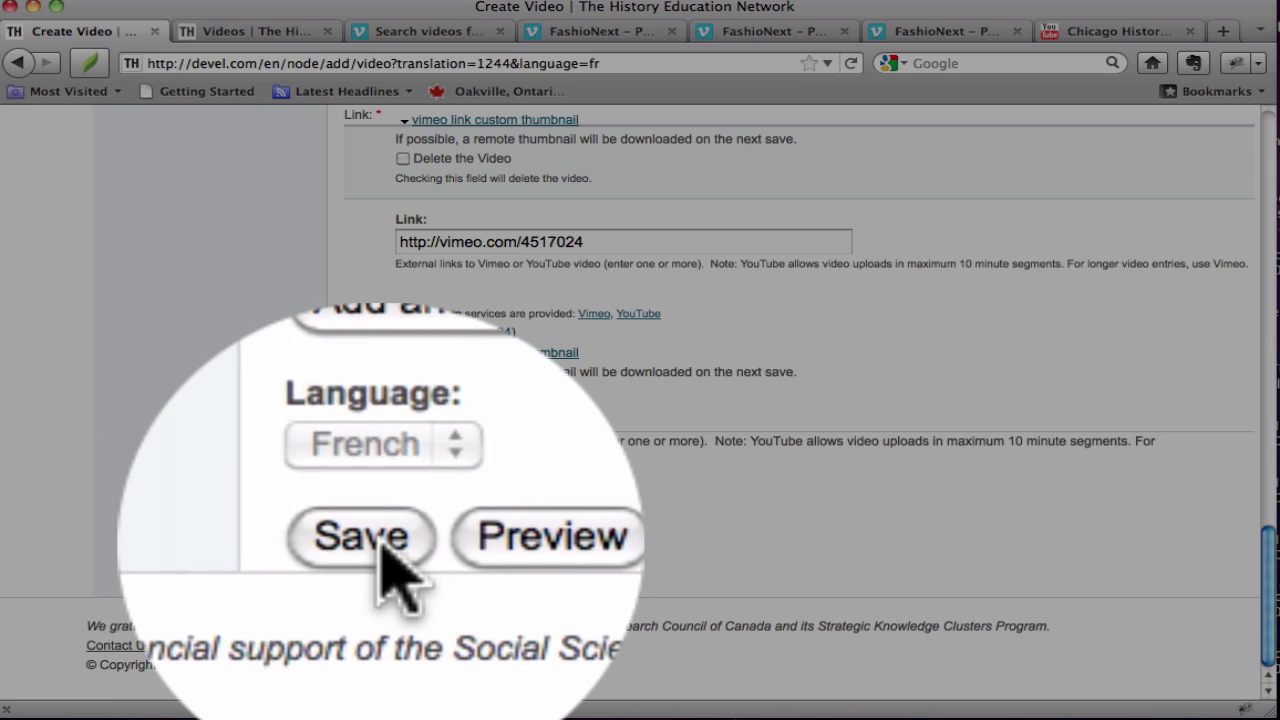
scroll(902, 482, up, 20)
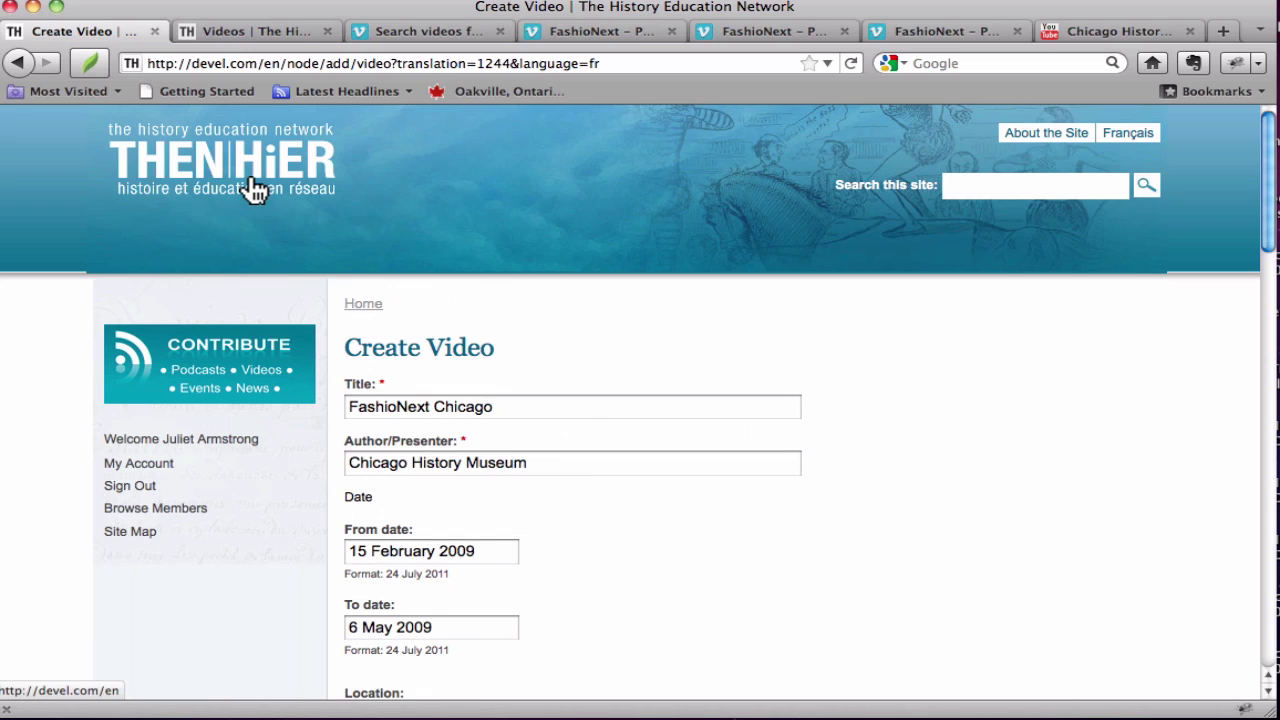
- Leave the translation form for the home page, view the Directory, Resources and Projects sections, and return home
click(224, 186)
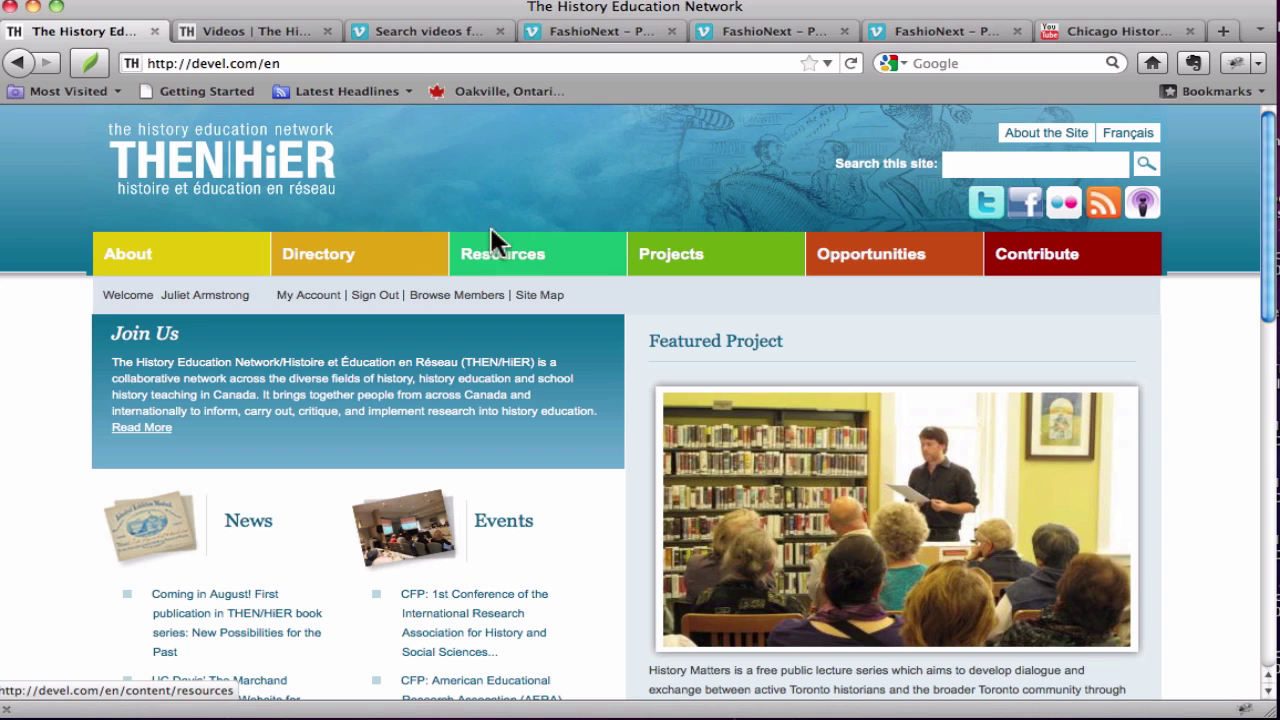
click(345, 266)
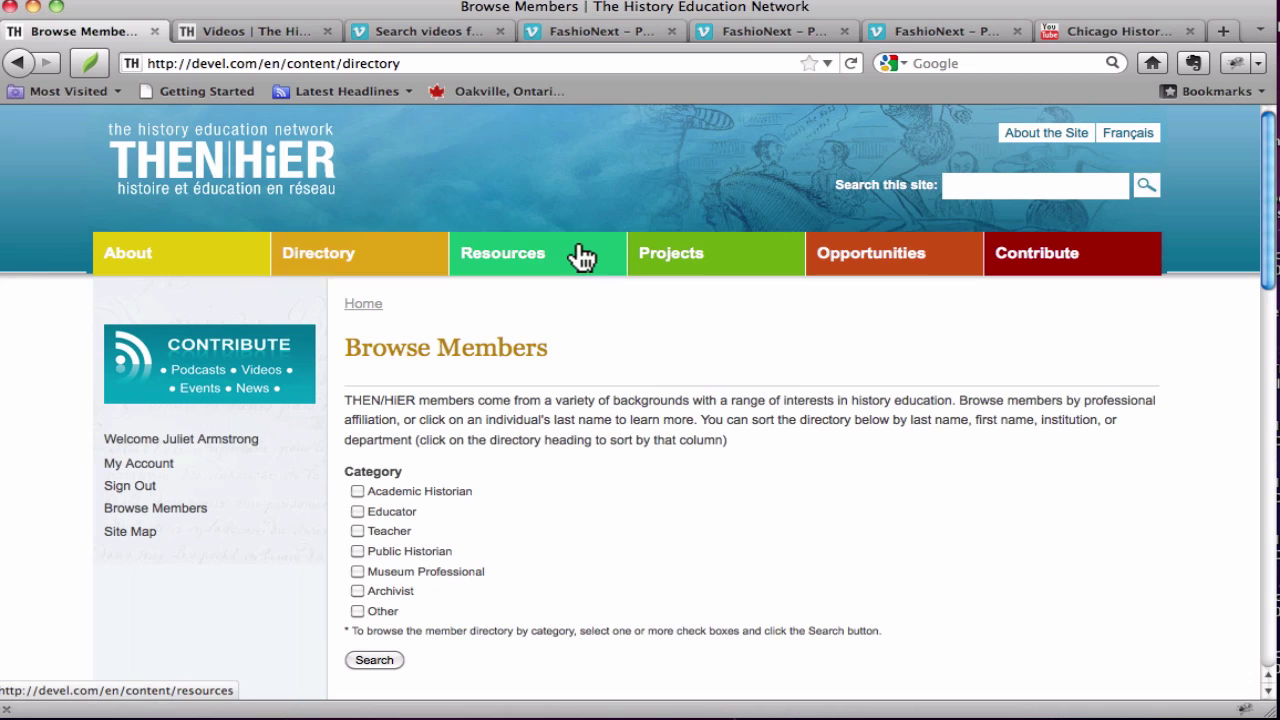
click(531, 257)
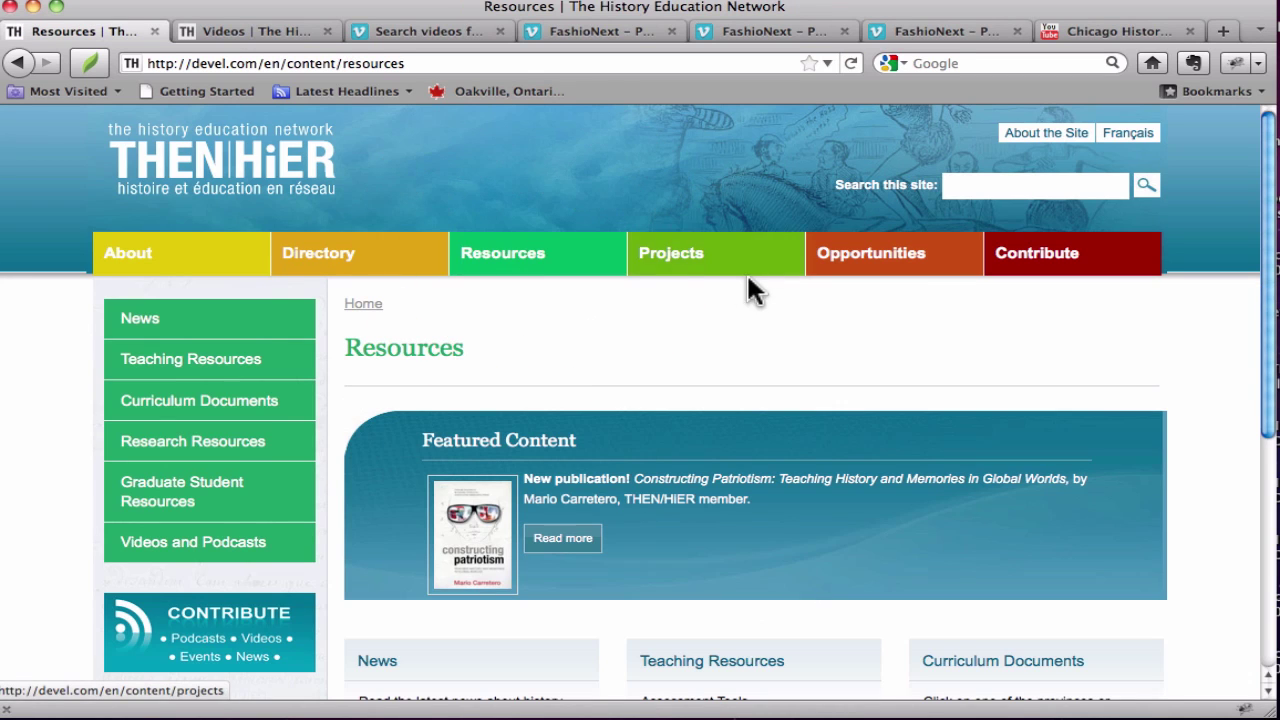
click(692, 266)
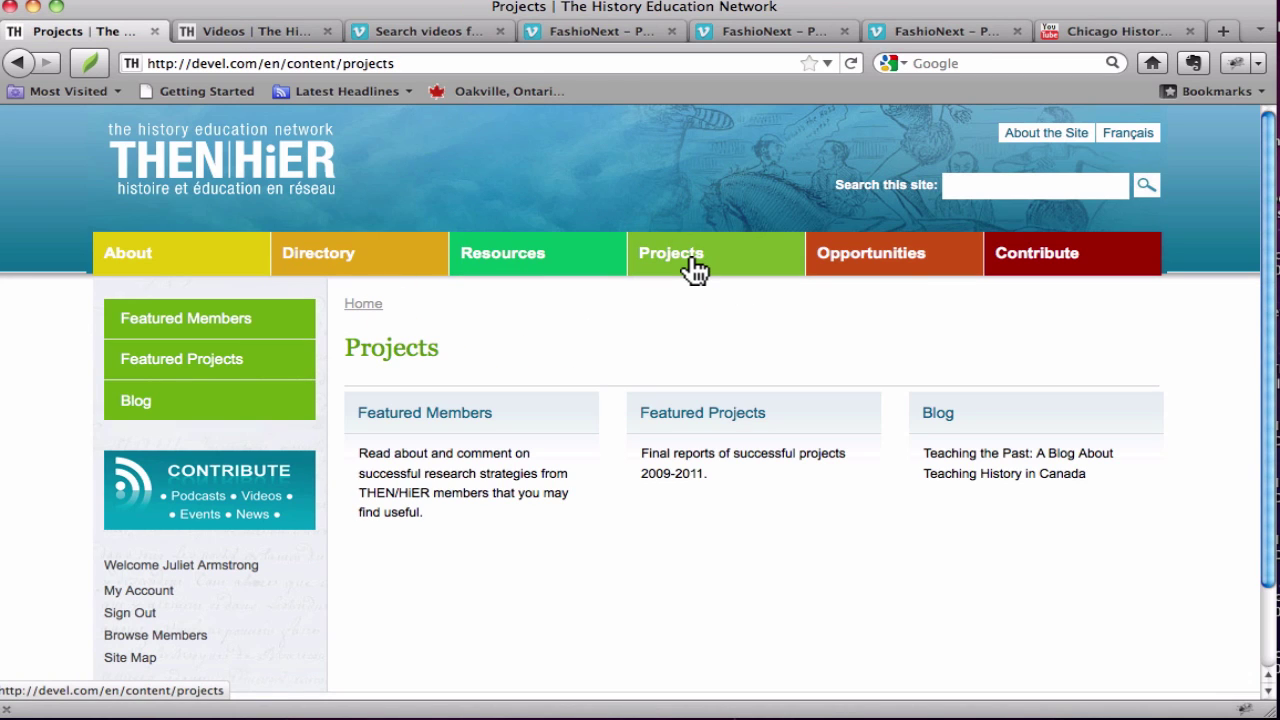
click(263, 187)
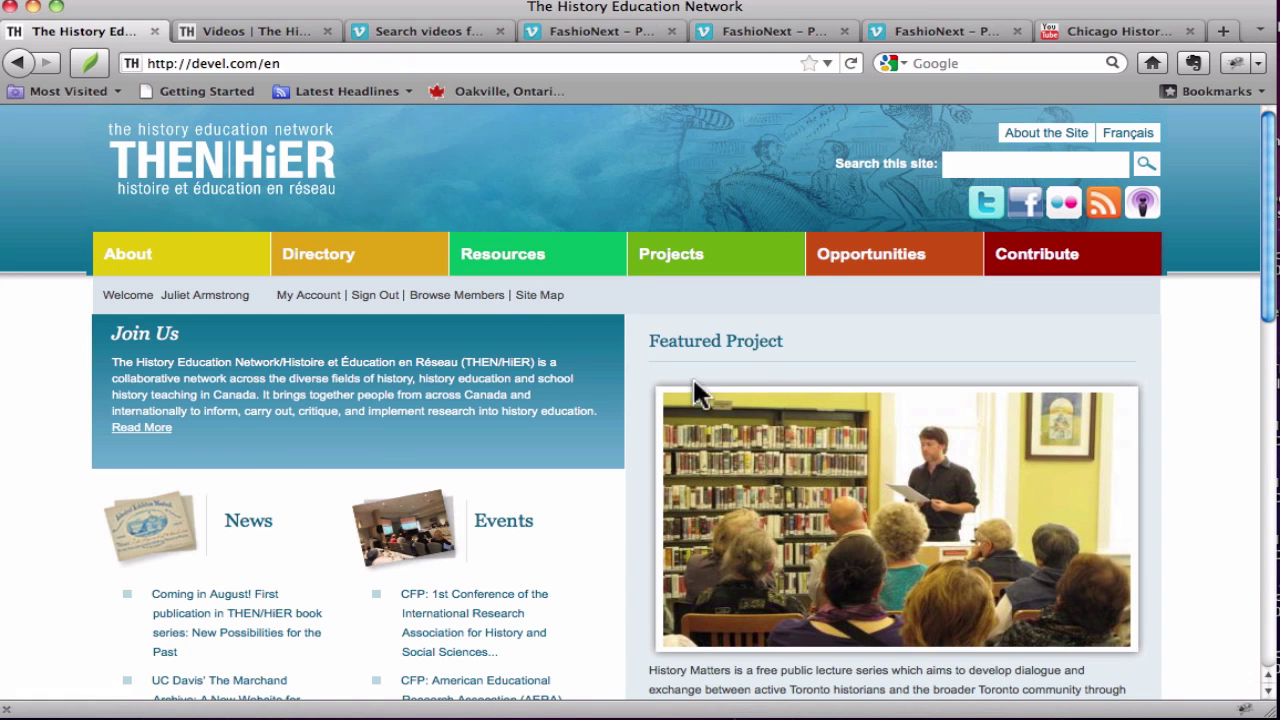
- Check the home page's Podcasts & Videos list and look over the account's profile page
scroll(679, 407, down, 5)
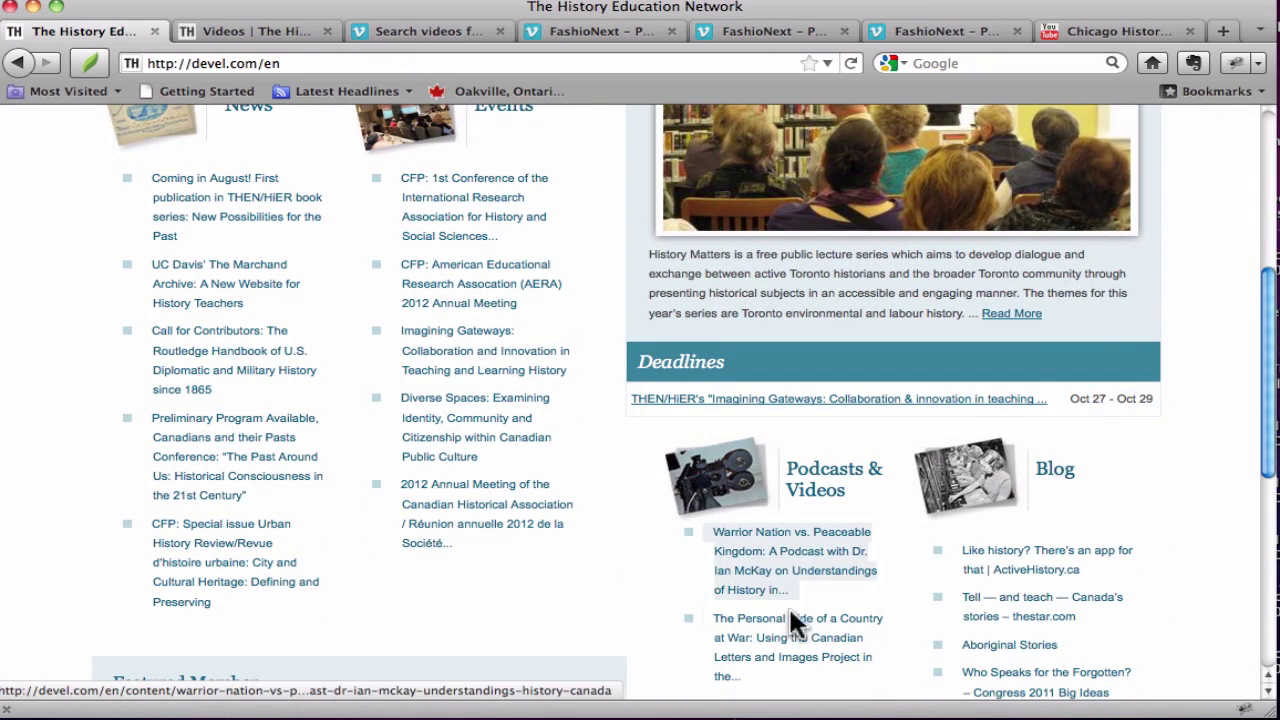
scroll(775, 558, up, 5)
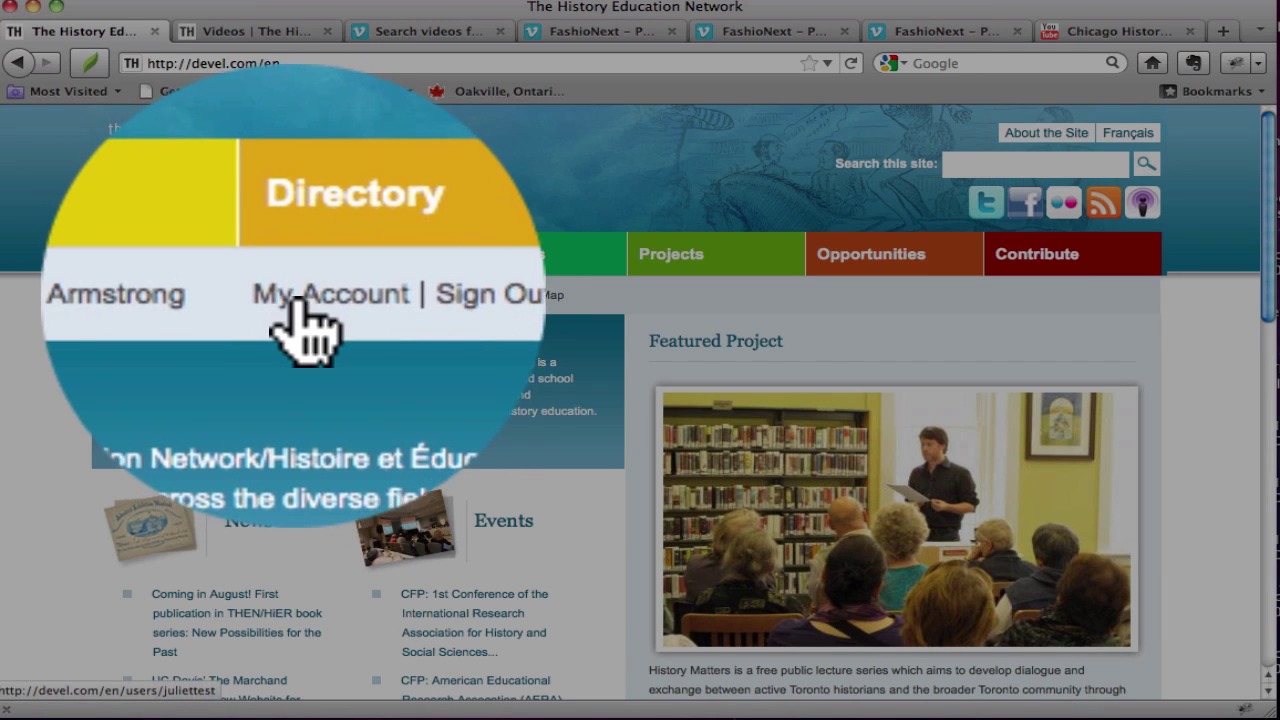
click(294, 296)
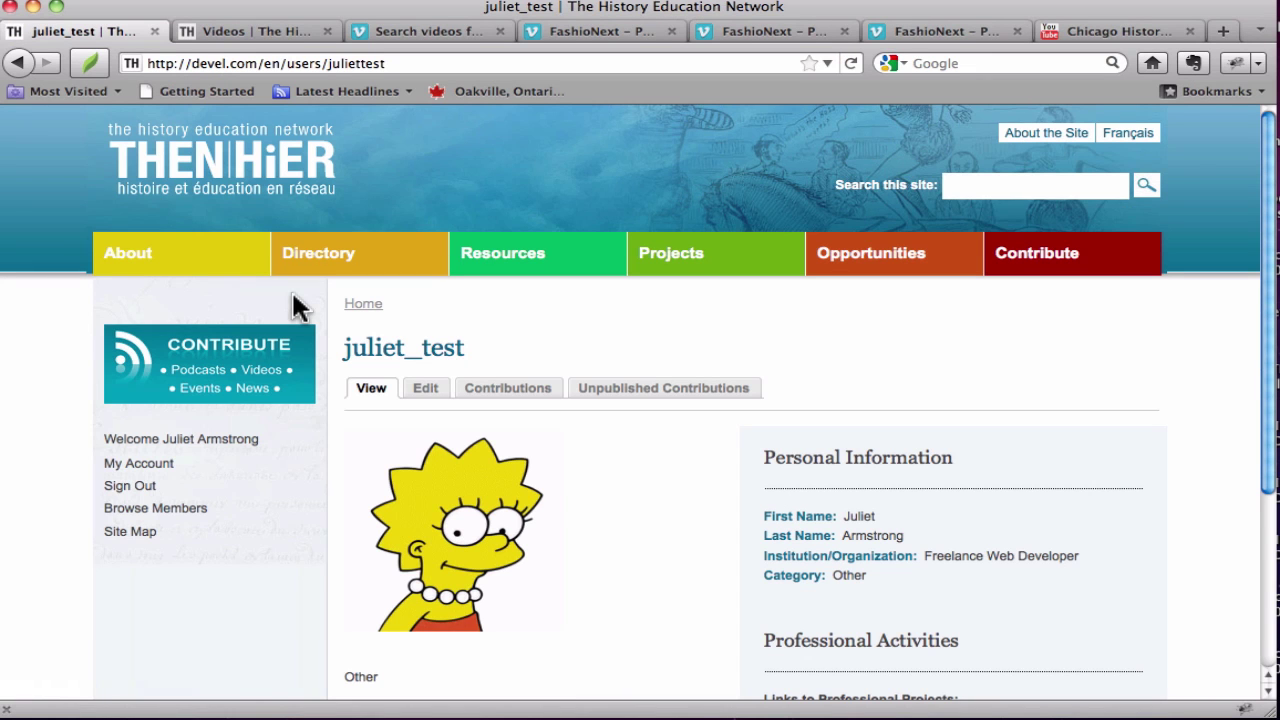
scroll(651, 394, down, 3)
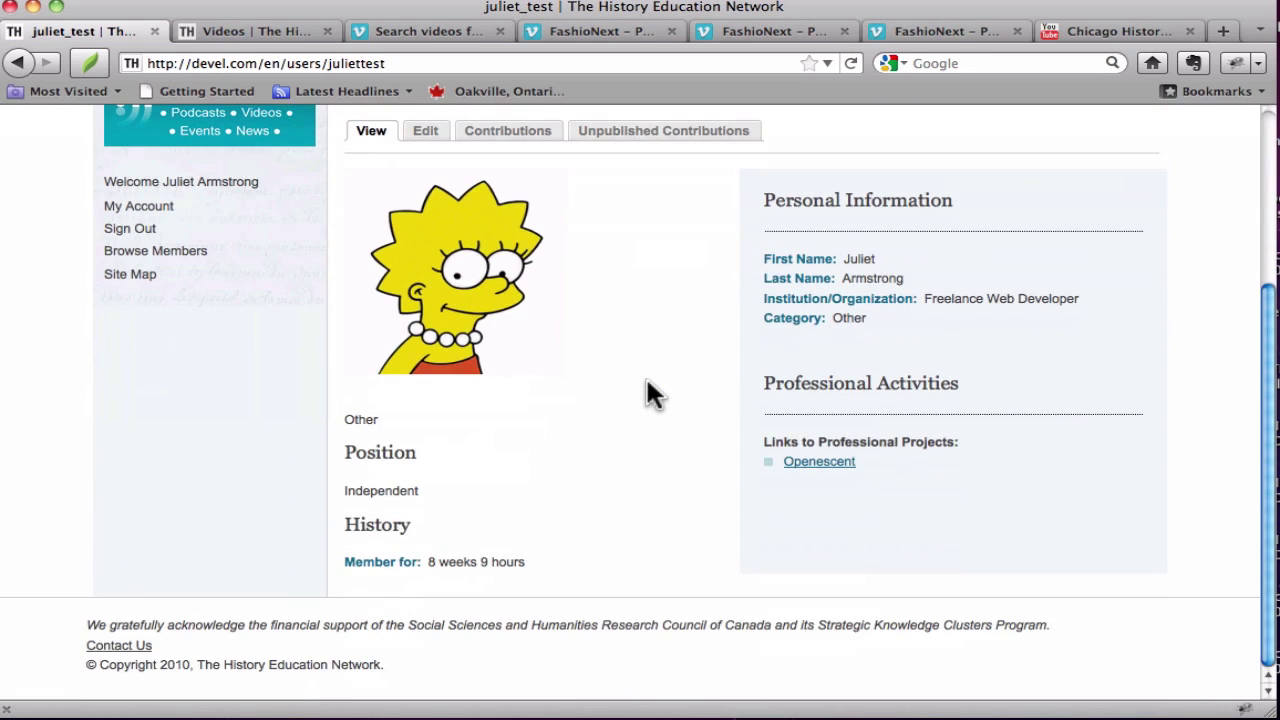
scroll(651, 394, up, 3)
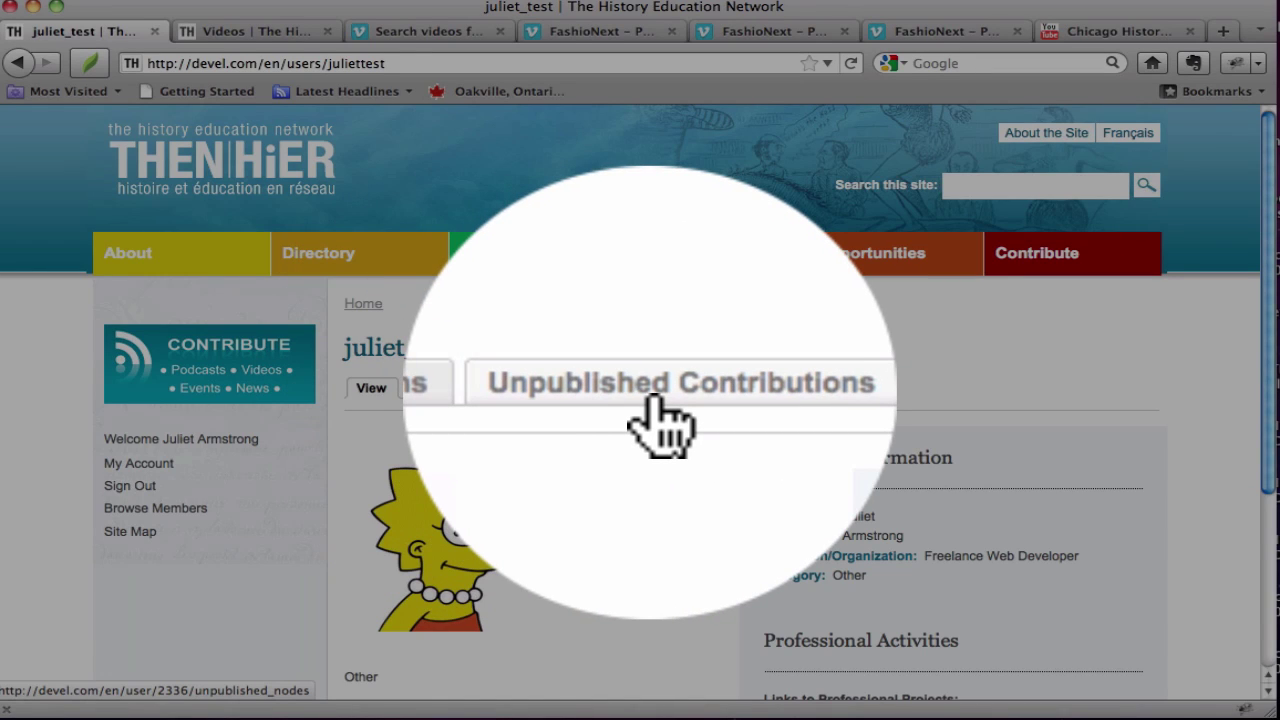
- Open FashioNext Chicago from the account's unpublished contributions and review its description and embedded Vimeo videos
click(651, 394)
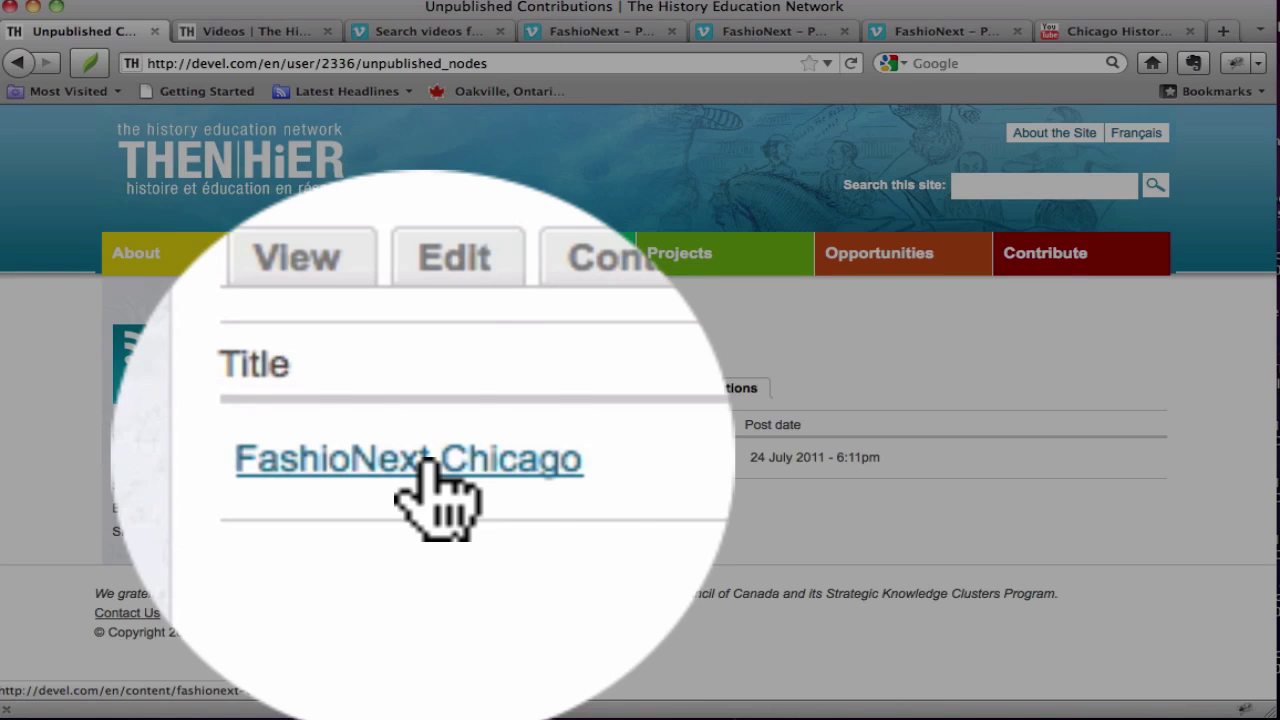
click(423, 460)
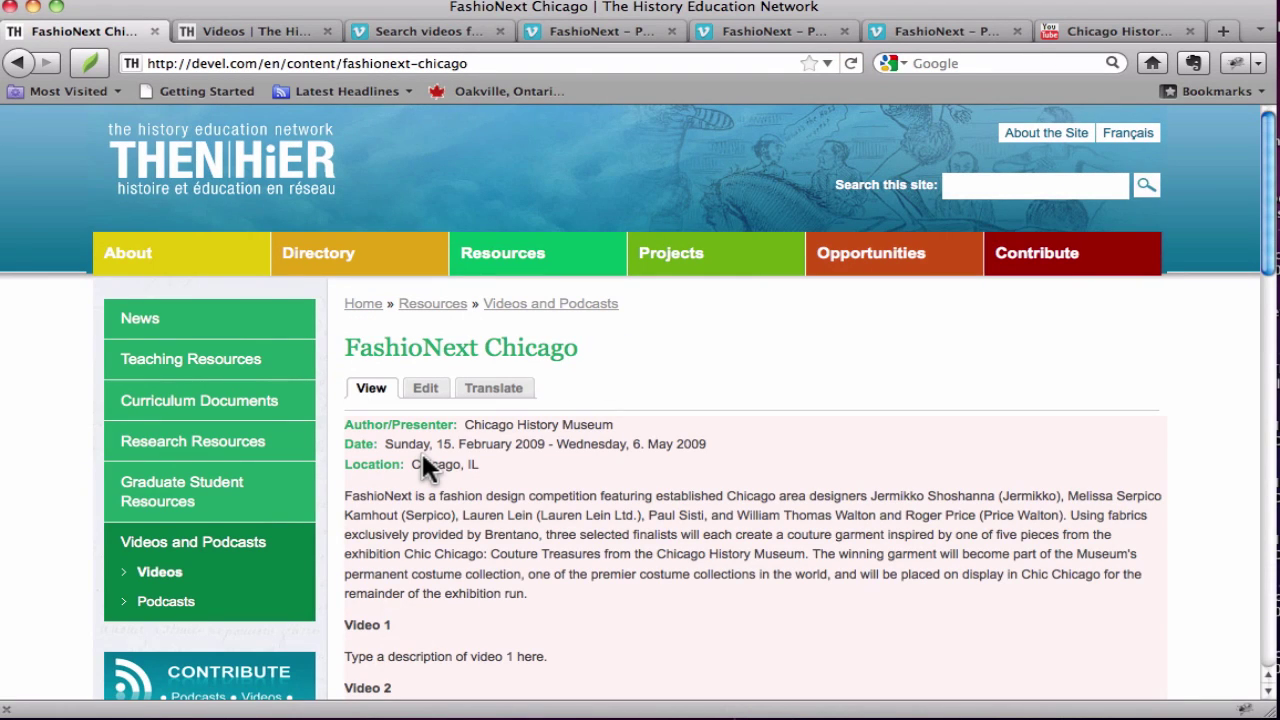
scroll(421, 450, down, 10)
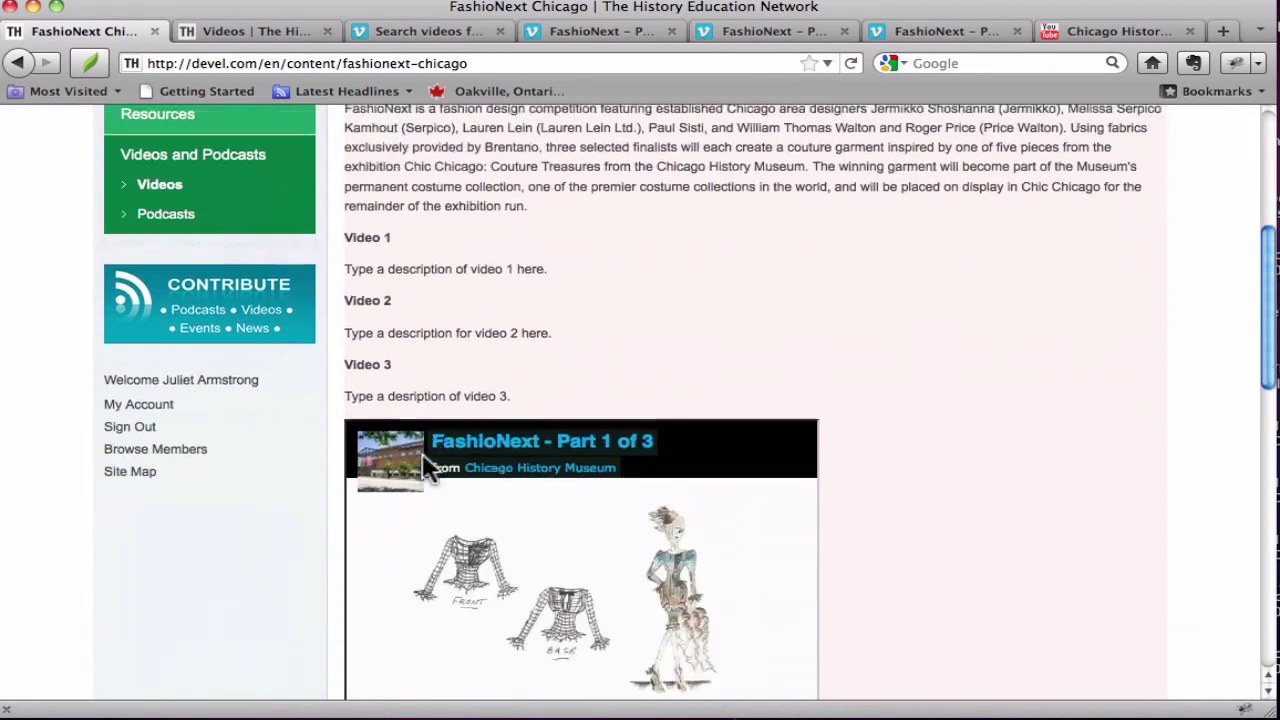
scroll(422, 455, down, 5)
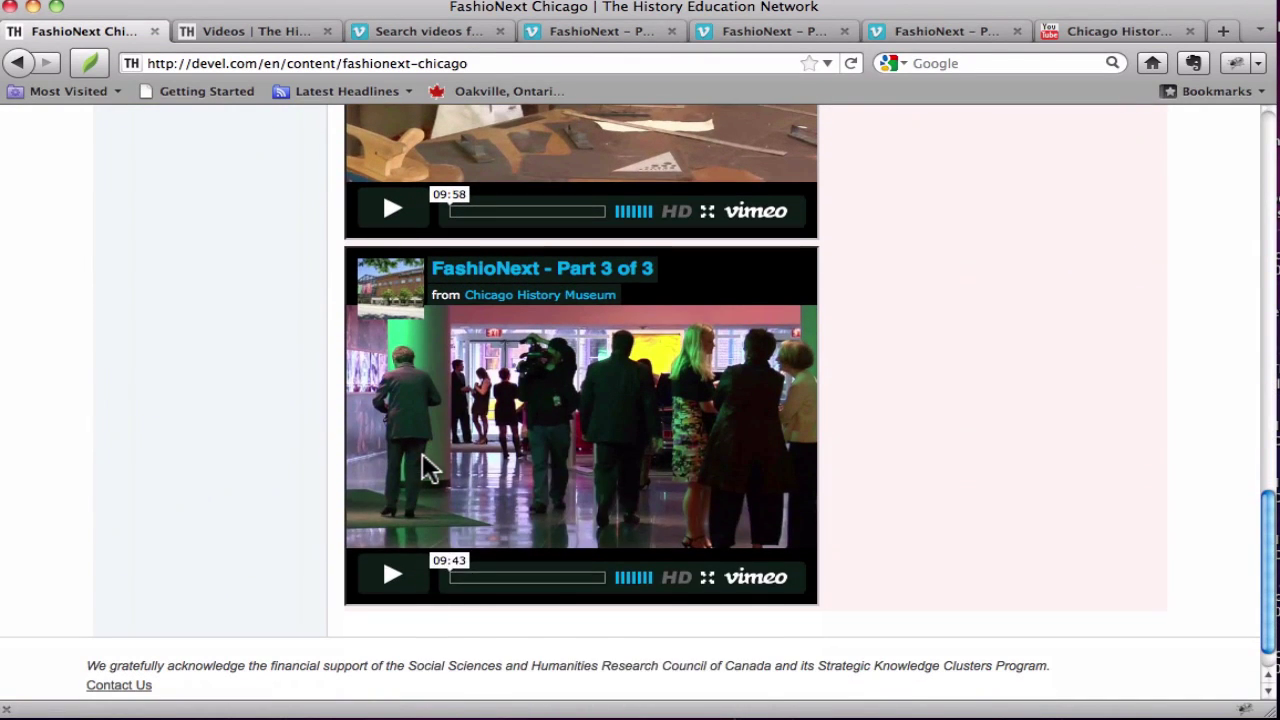
right_click(423, 456)
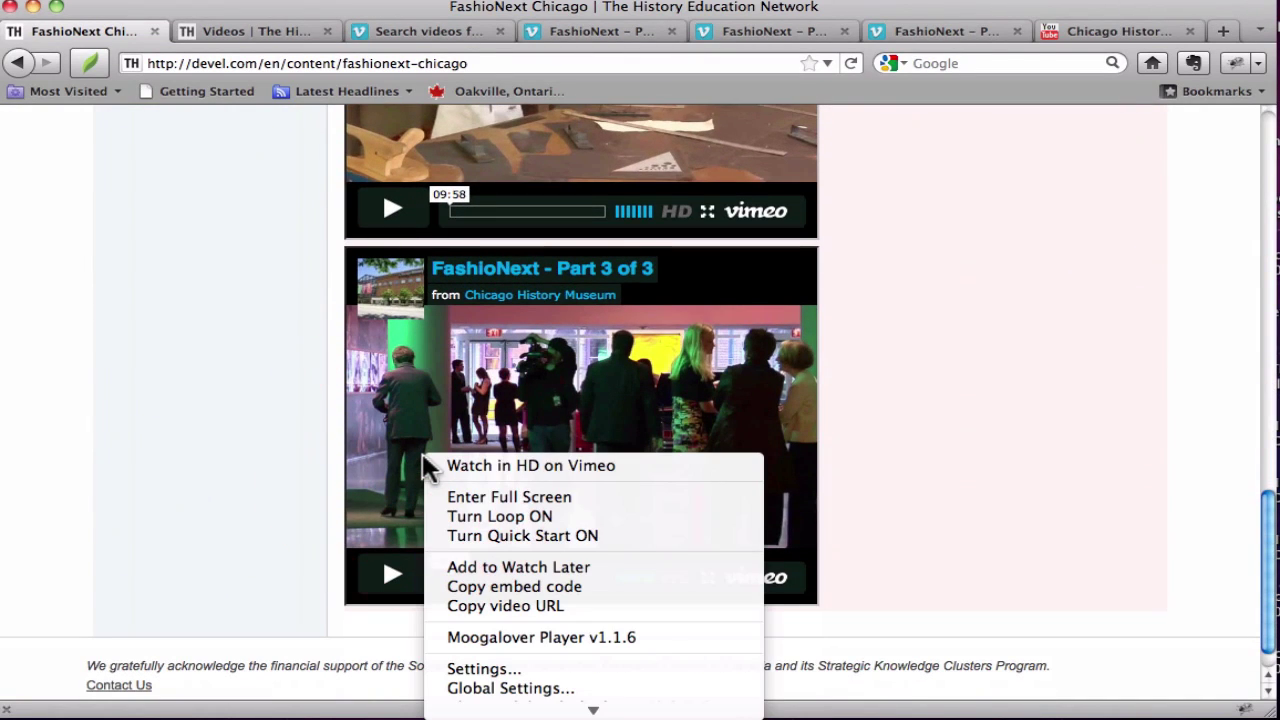
click(946, 356)
scroll(946, 360, up, 5)
scroll(946, 360, up, 10)
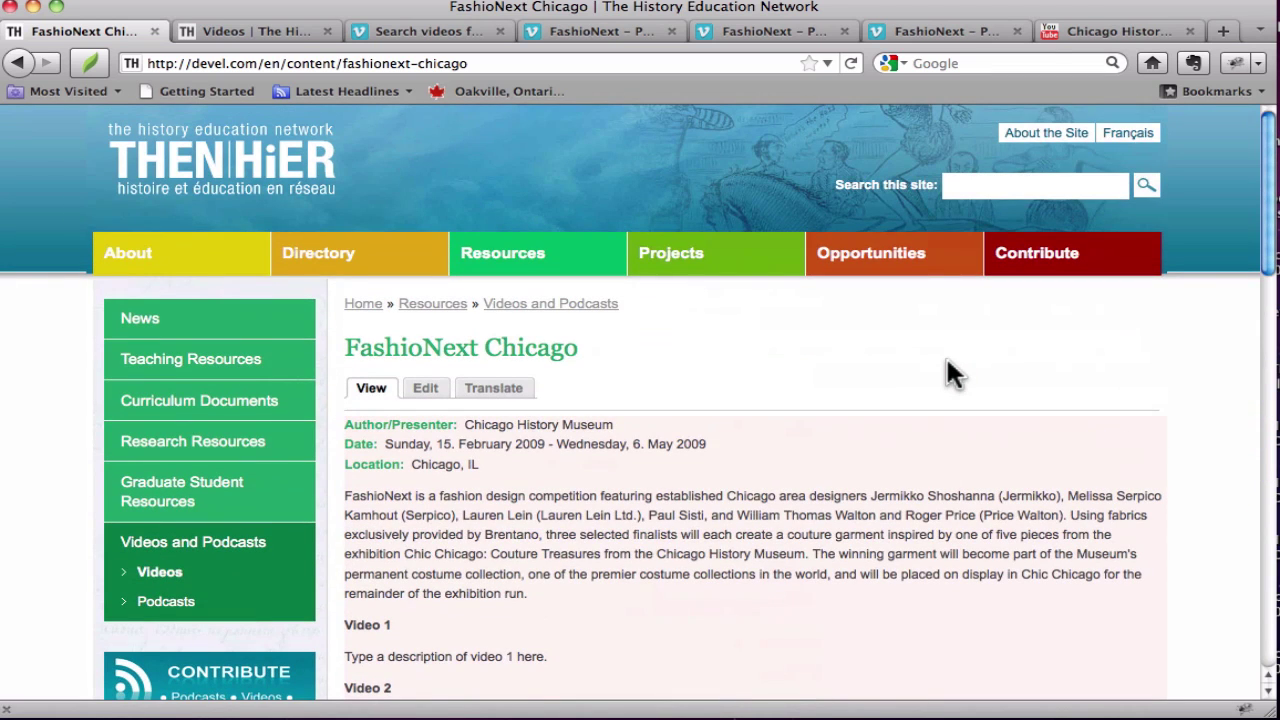
- Recheck the FashioNext Chicago entry's details and description and locate its edit and translate options
right_click(936, 372)
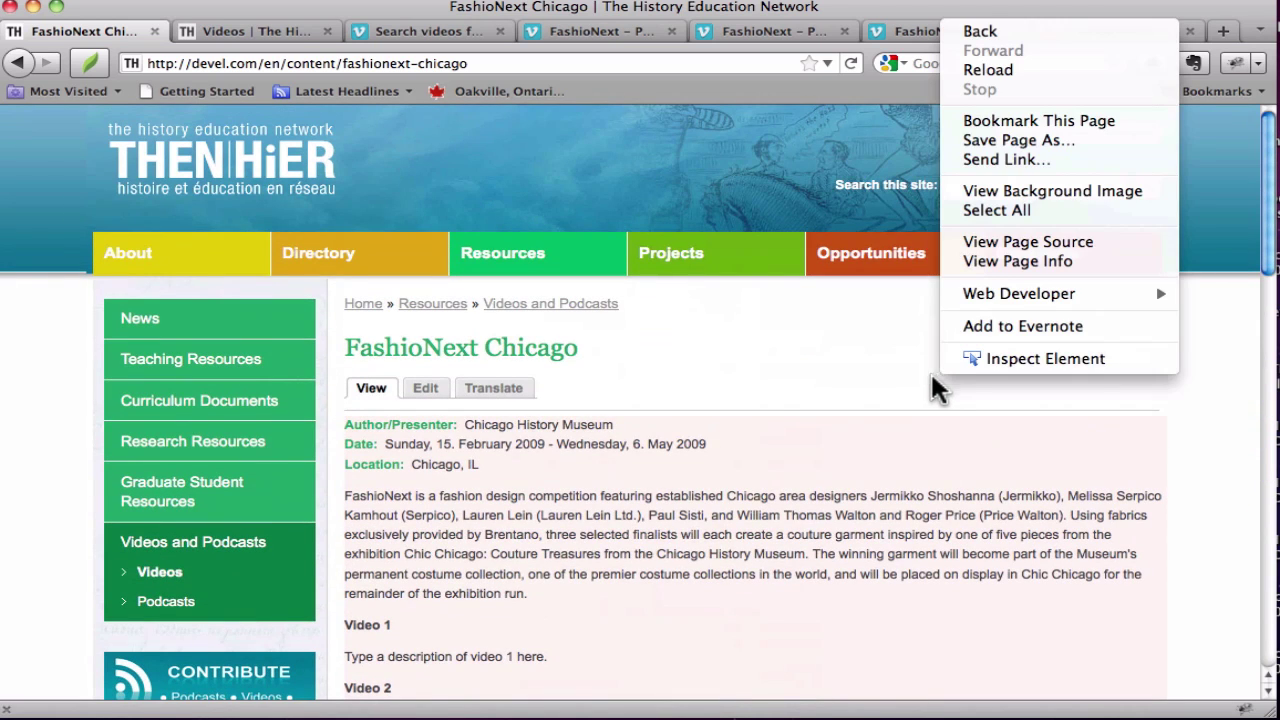
click(766, 409)
scroll(763, 472, down, 5)
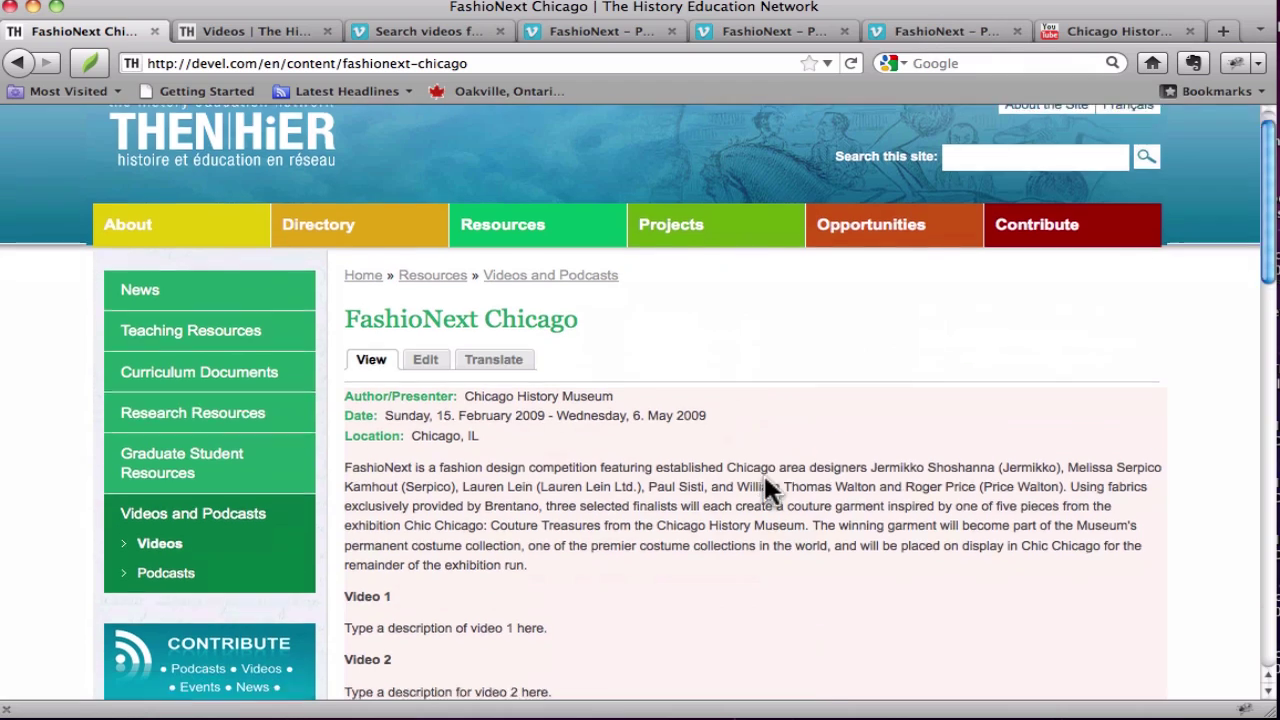
scroll(764, 475, up, 4)
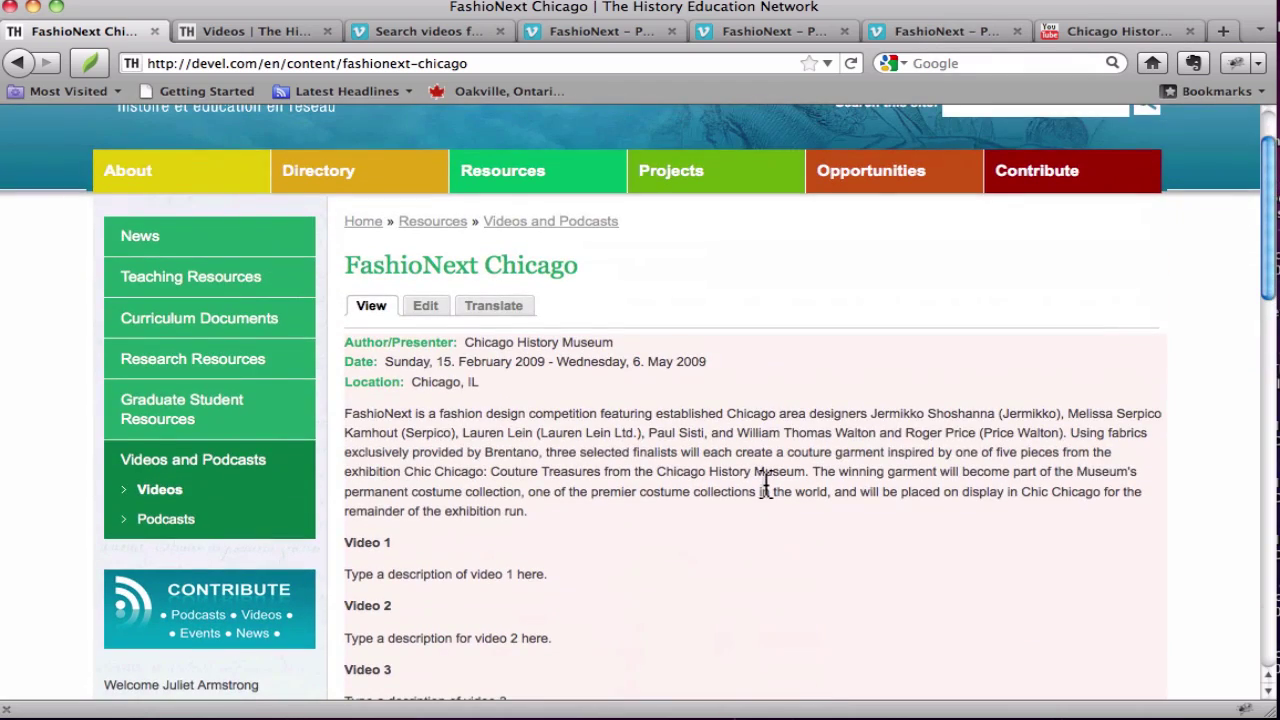
scroll(764, 485, down, 5)
scroll(766, 482, up, 6)
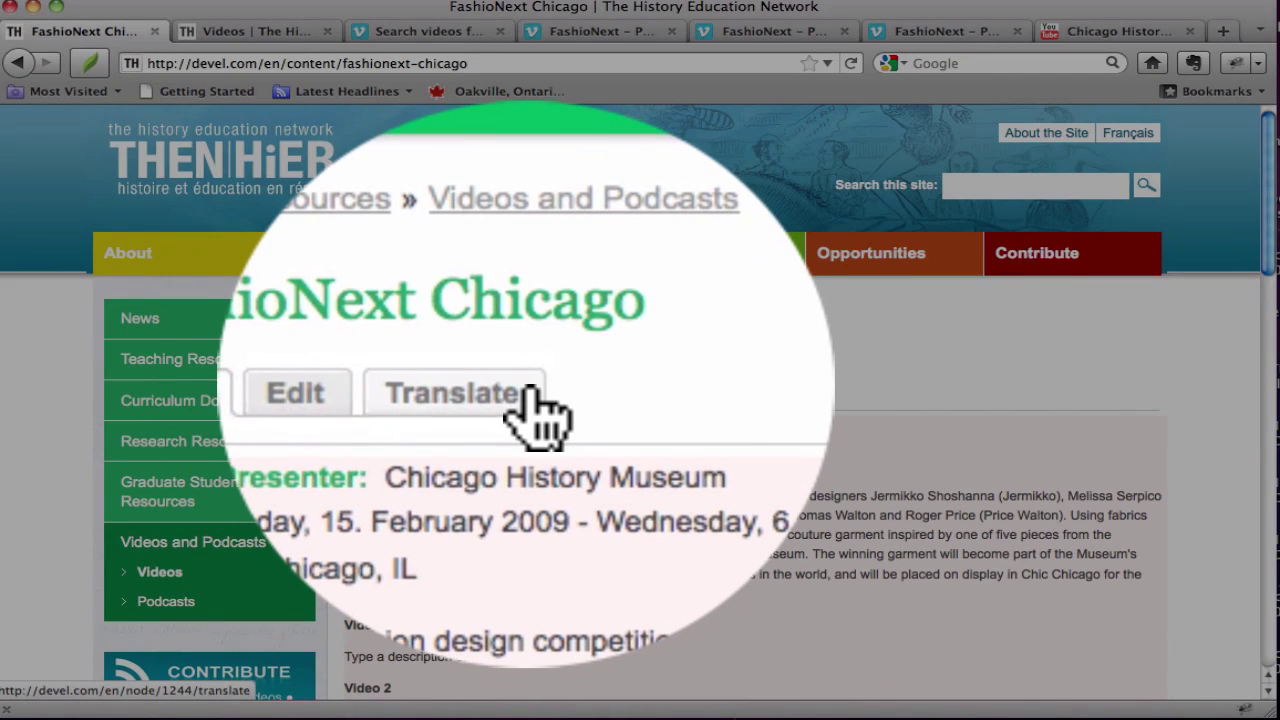
- Reopen the FashioNext Chicago entry through the account's unpublished contributions and skim its content
scroll(523, 395, down, 3)
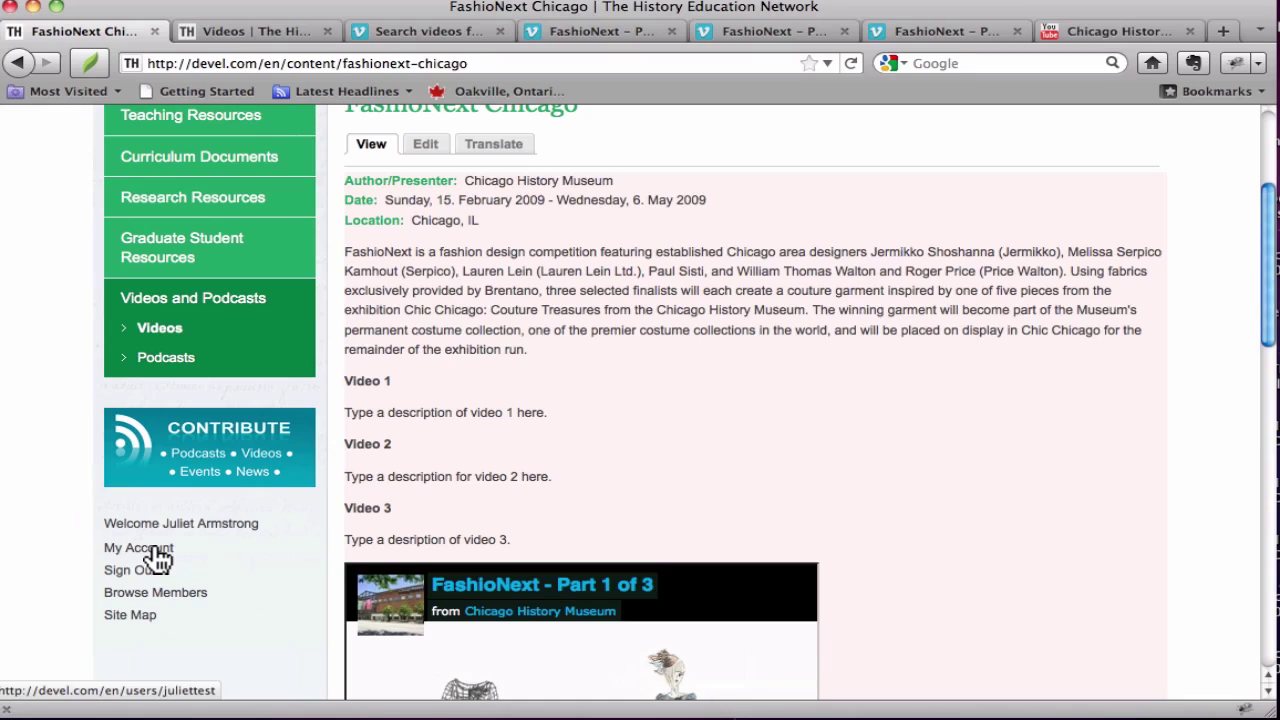
click(155, 550)
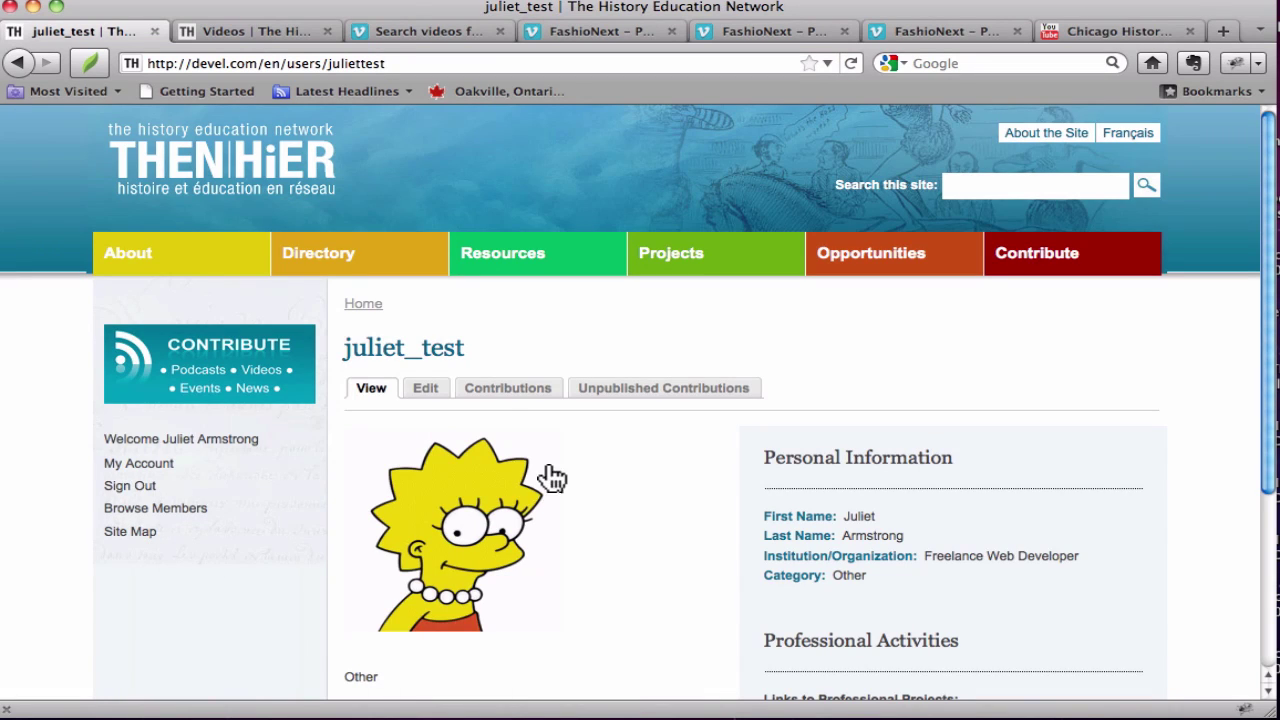
click(672, 390)
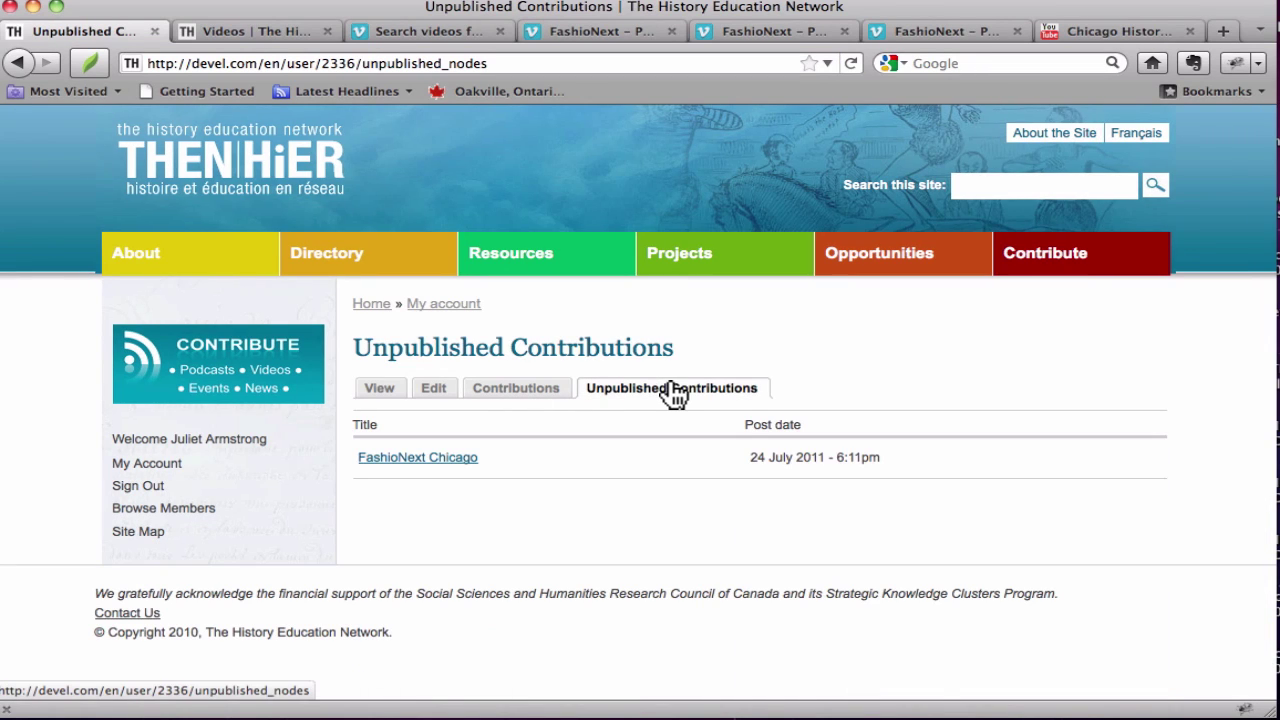
click(406, 461)
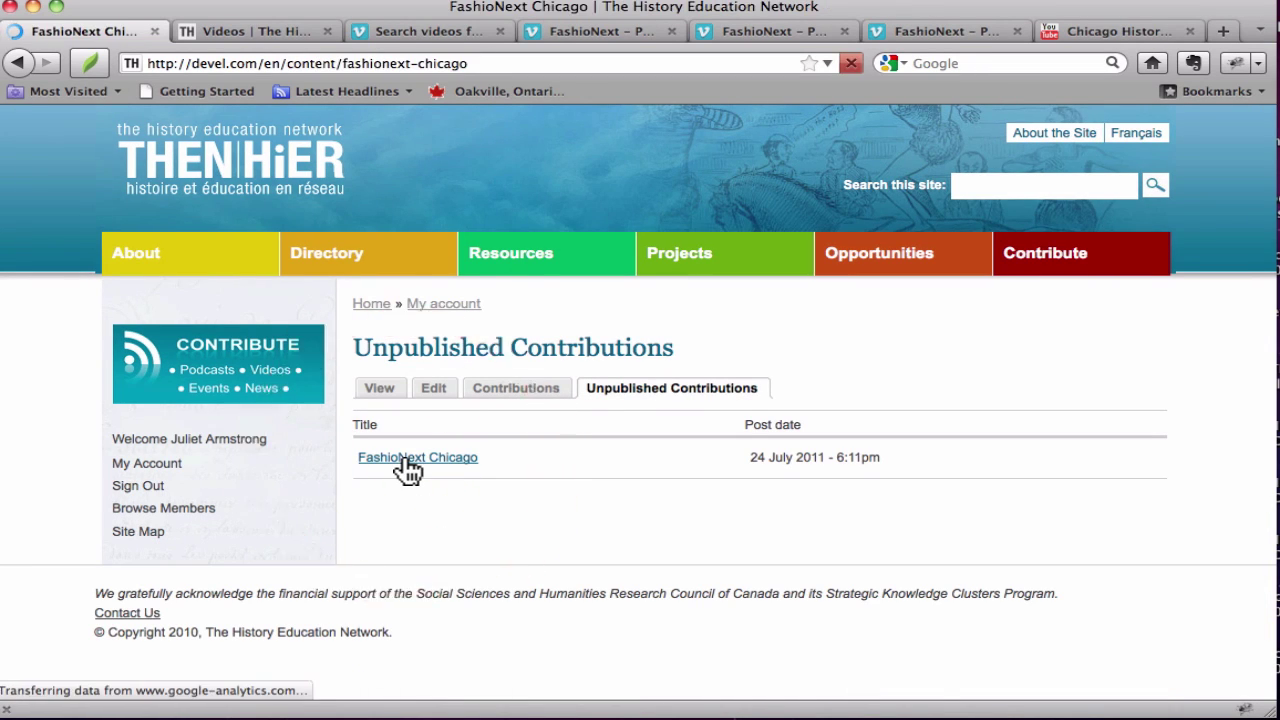
scroll(401, 463, down, 10)
scroll(390, 483, up, 10)
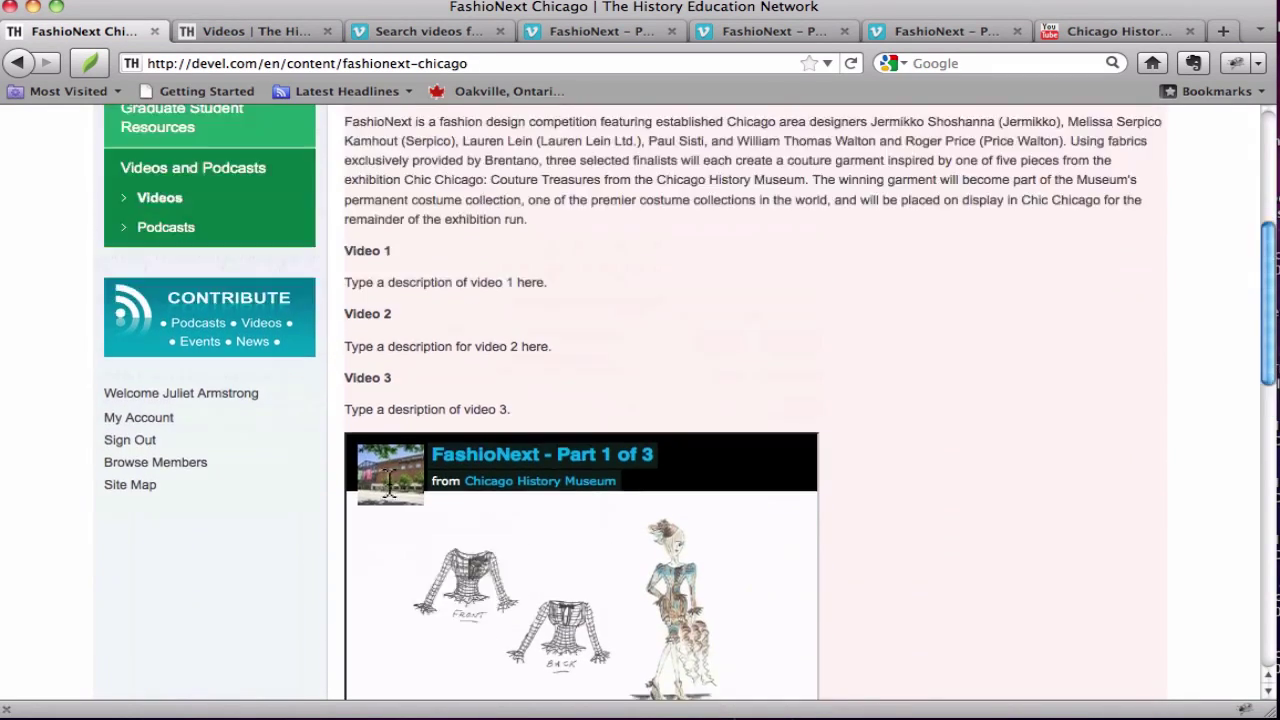
- Open the FashioNext Chicago entry for editing and check its title, author, date and location fields
click(427, 392)
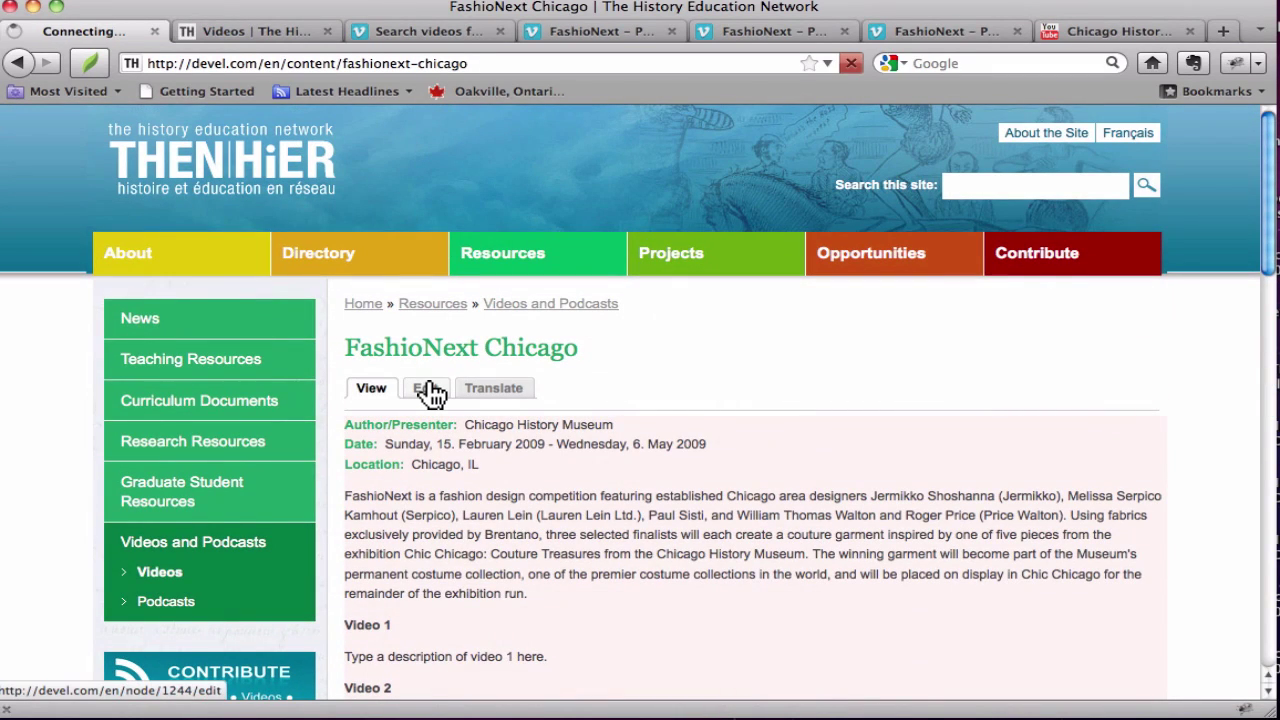
scroll(945, 565, down, 5)
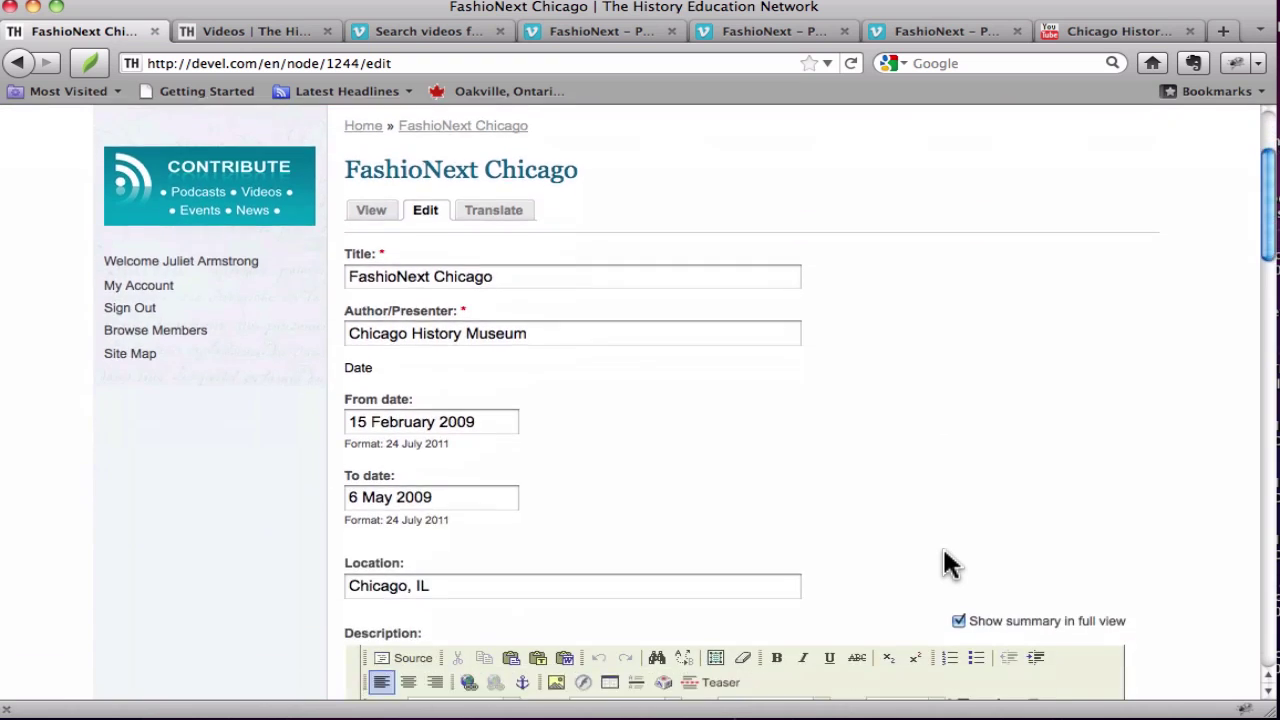
scroll(945, 565, up, 5)
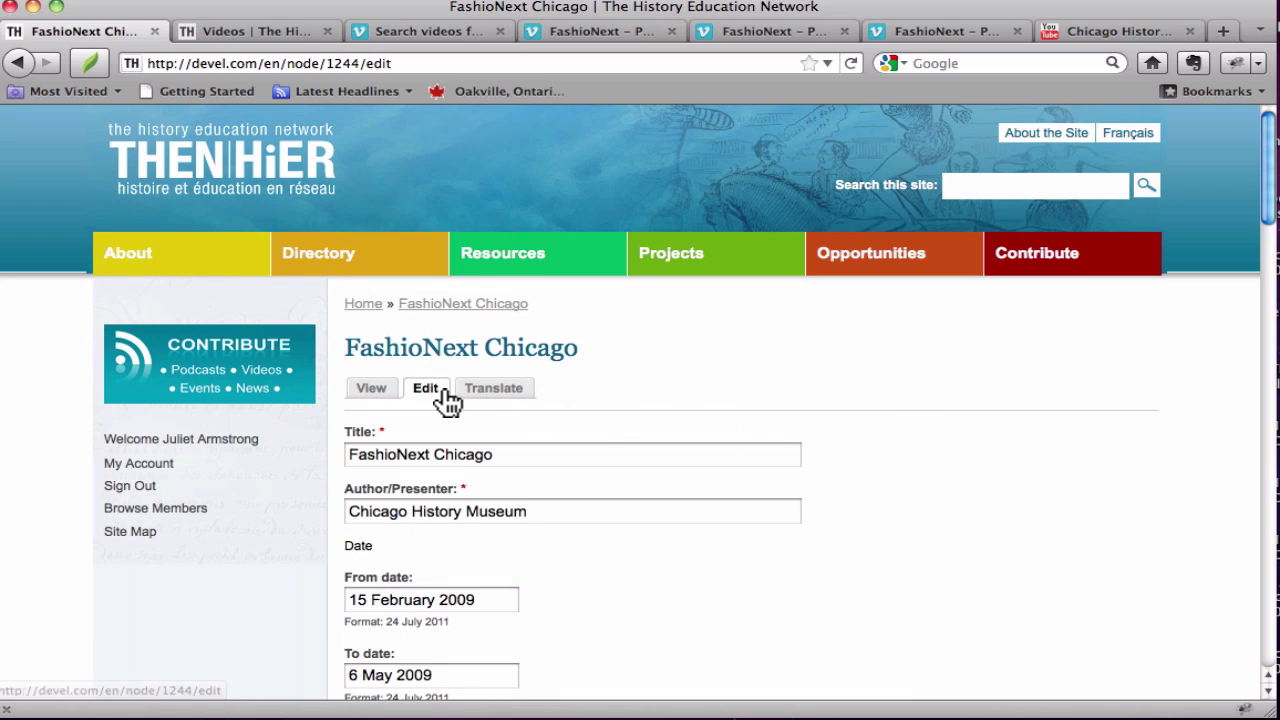
- Leave the entry's edit form and return to the THEN/HiER home page
click(228, 183)
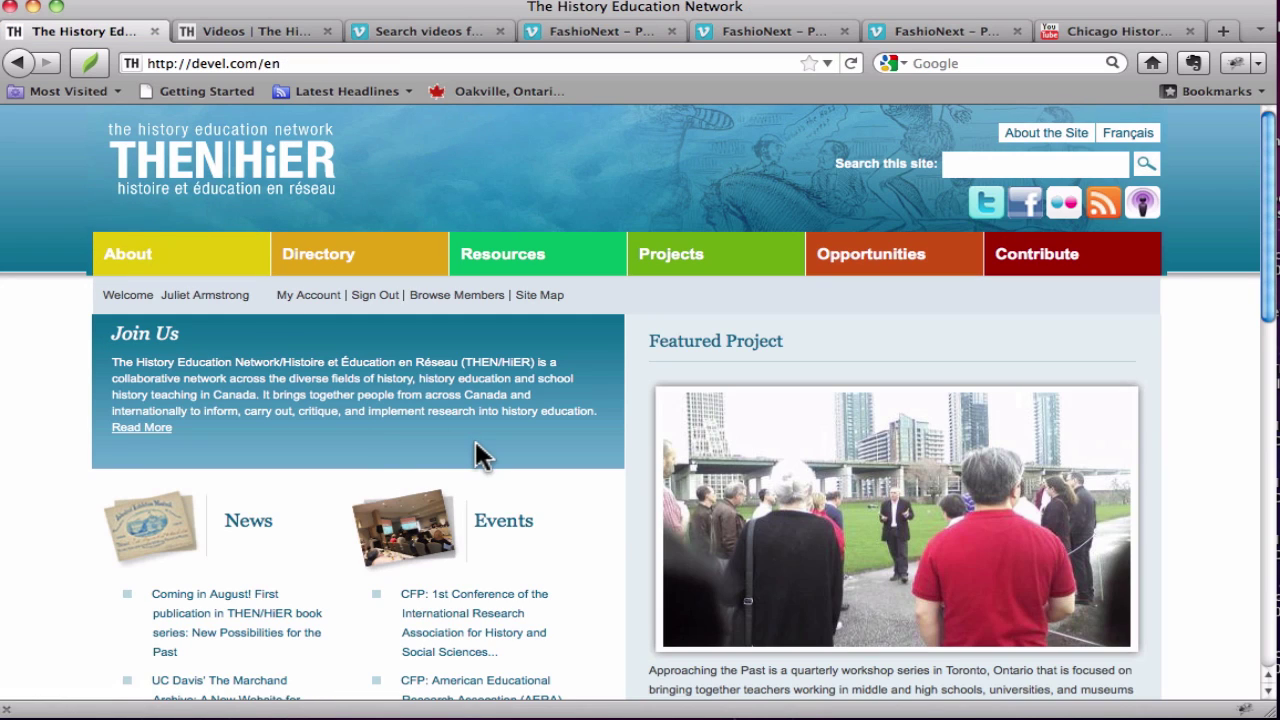
right_click(476, 440)
click(381, 440)
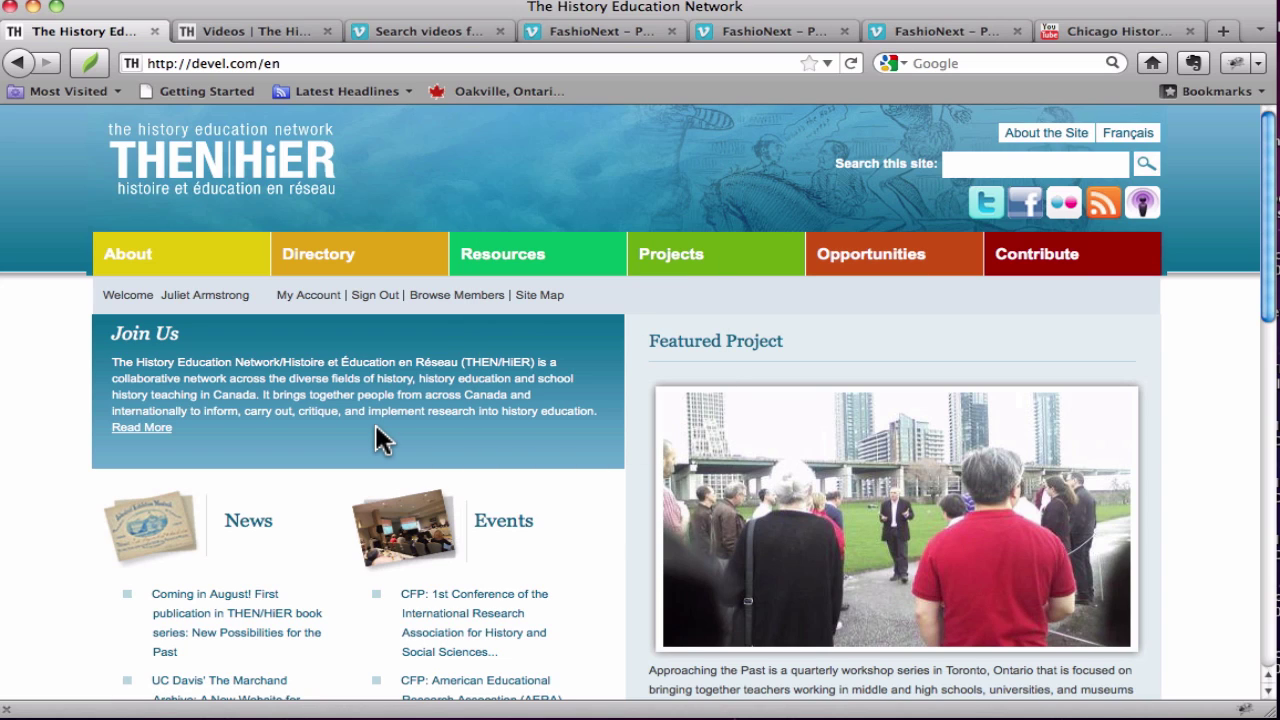